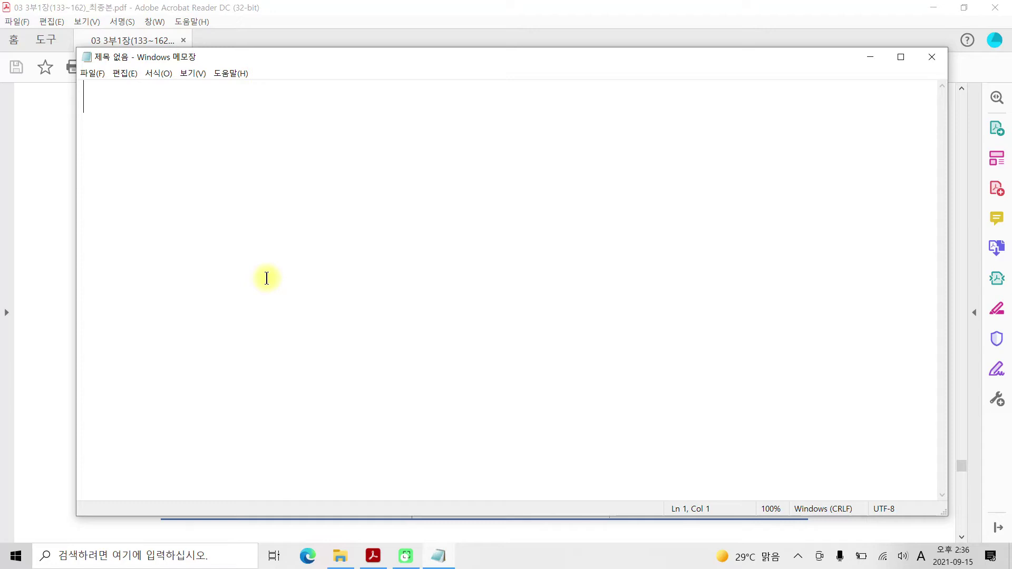
Write the heading "* 주식배당을 결의한 경우" on the first line of the empty note
{"action": "type", "text": "q"}
{"action": "key", "text": "BackSpace"}
{"action": "type", "text": "*"}
{"action": "key", "text": "Hangul"}
{"action": "type", "text": "ㅈ주식배당을 "}
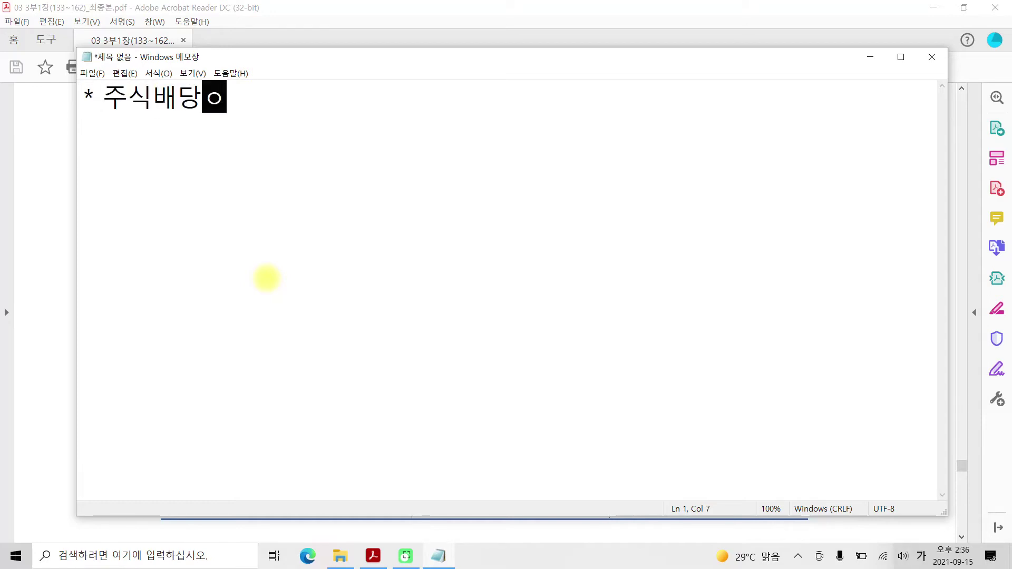
{"action": "type", "text": "결의"}
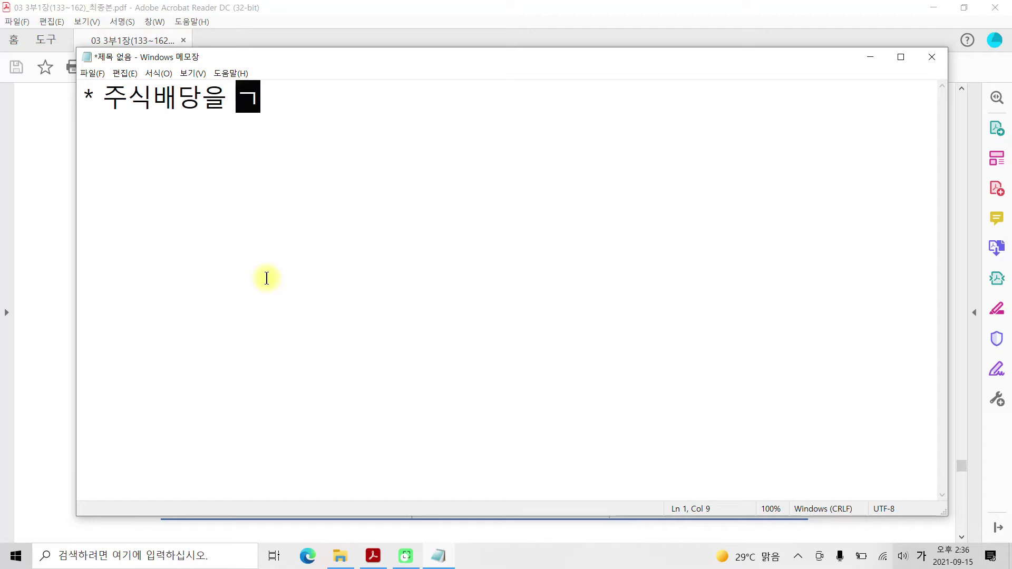
{"action": "type", "text": "한 경우"}
Begin the journal entry two lines below the heading with the indented debit account "차)이월이익잉여금"
{"action": "key", "text": "Return"}
{"action": "key", "text": "Return"}
{"action": "type", "text": "차"}
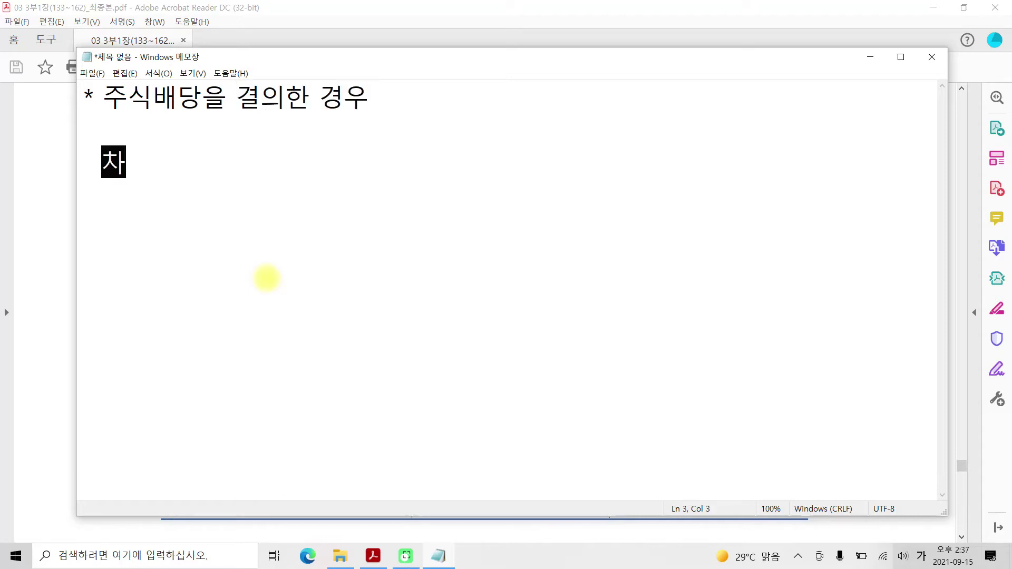
{"action": "type", "text": ")이우ㄹ"}
{"action": "key", "text": "BackSpace"}
{"action": "key", "text": "BackSpace"}
{"action": "type", "text": "우얼"}
{"action": "key", "text": "BackSpace"}
{"action": "key", "text": "BackSpace"}
{"action": "key", "text": "BackSpace"}
{"action": "key", "text": "BackSpace"}
{"action": "type", "text": "월이익"}
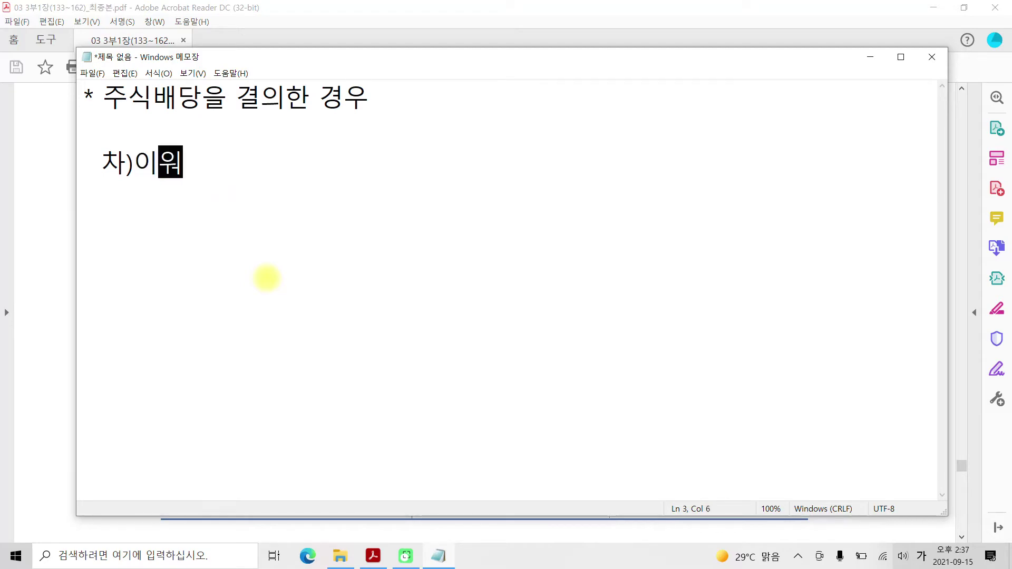
{"action": "type", "text": "잉여금 "}
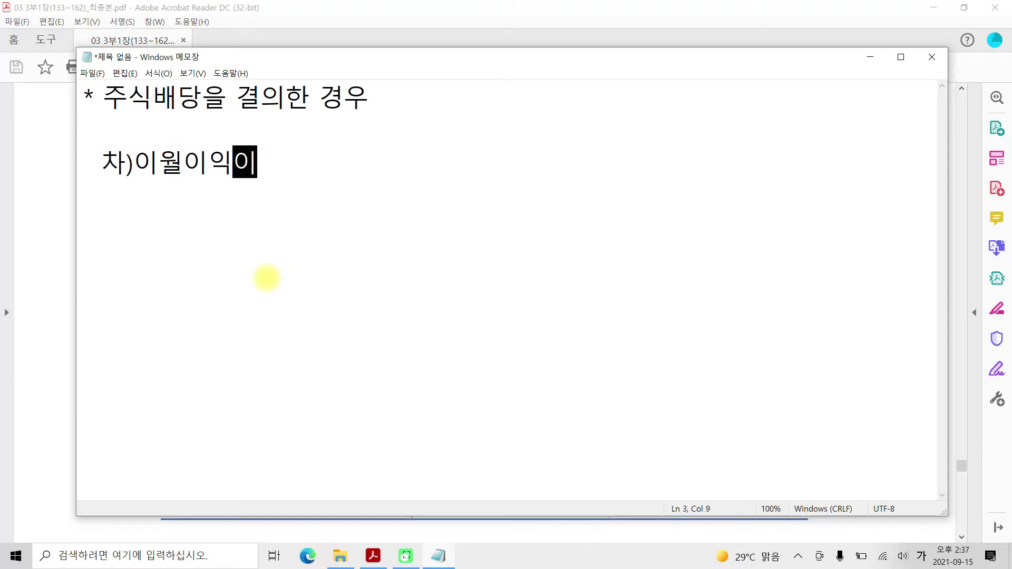
Complete the journal entry line with debit amount 10,000,000 and the credit side "대)미교부주식배당금 10,000,000"
{"action": "type", "text": "   10,00"}
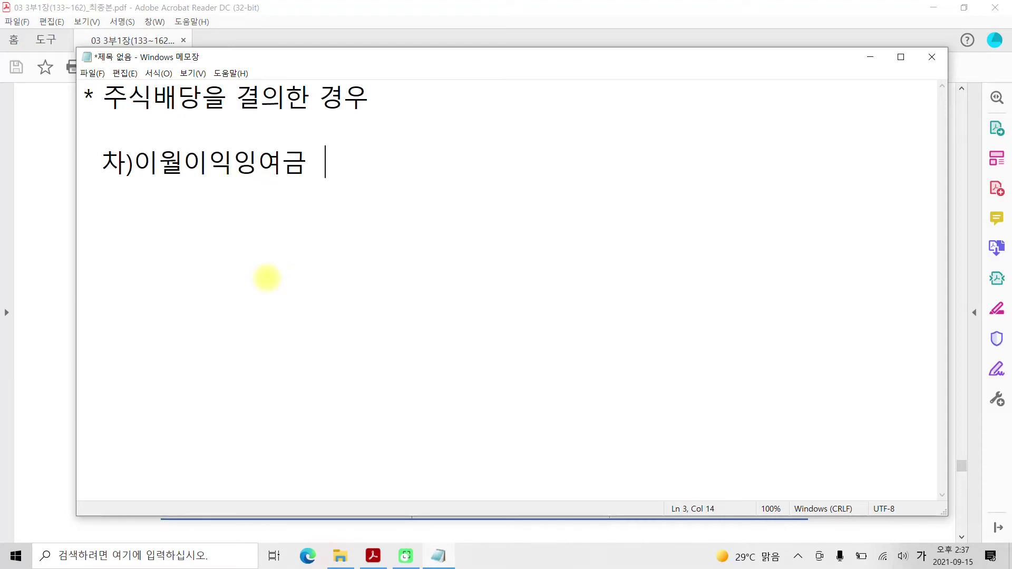
{"action": "type", "text": "0,000"}
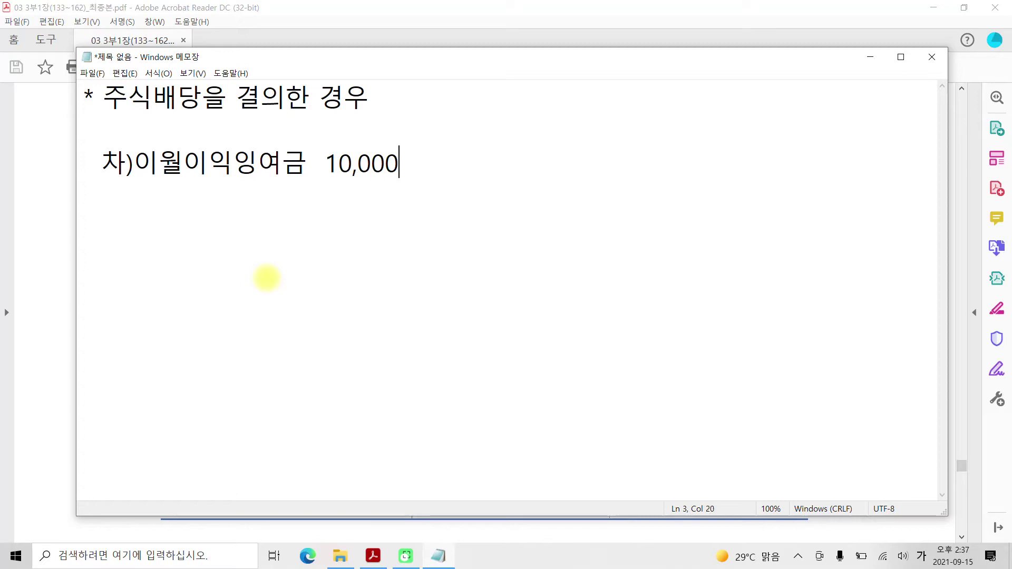
{"action": "type", "text": ",000    대)미교부주식배당금"}
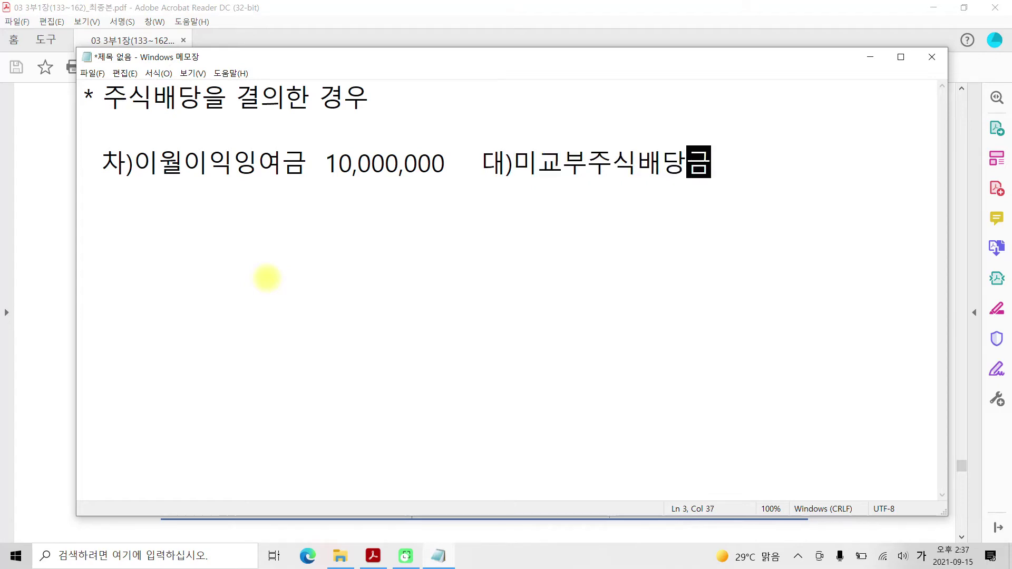
{"action": "type", "text": "   10,000,000"}
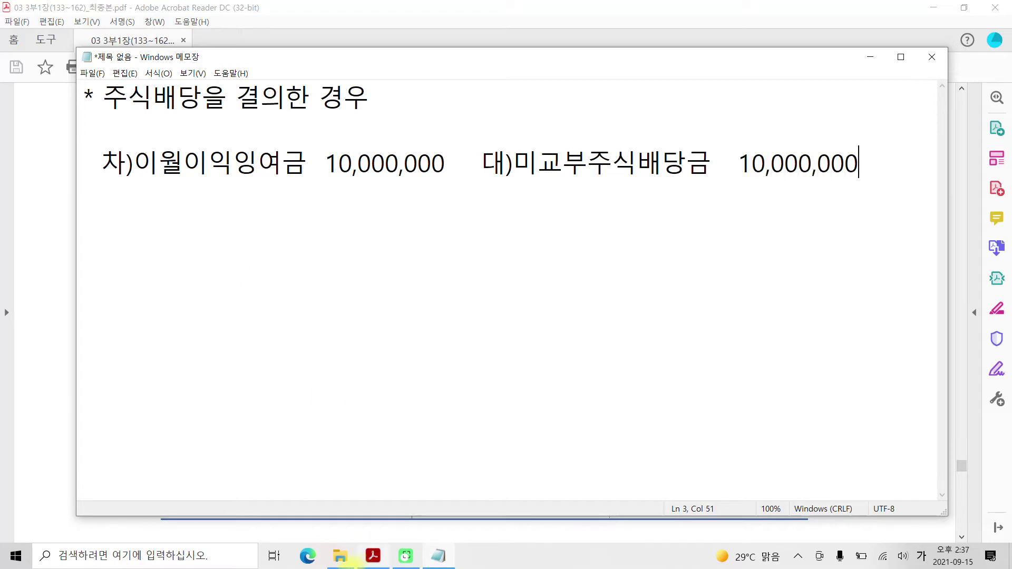
Launch 더존 Smart A and log in to the preselected FAT 1급 company, with the program window maximized
{"action": "left_click", "coordinate": [16, 556]}
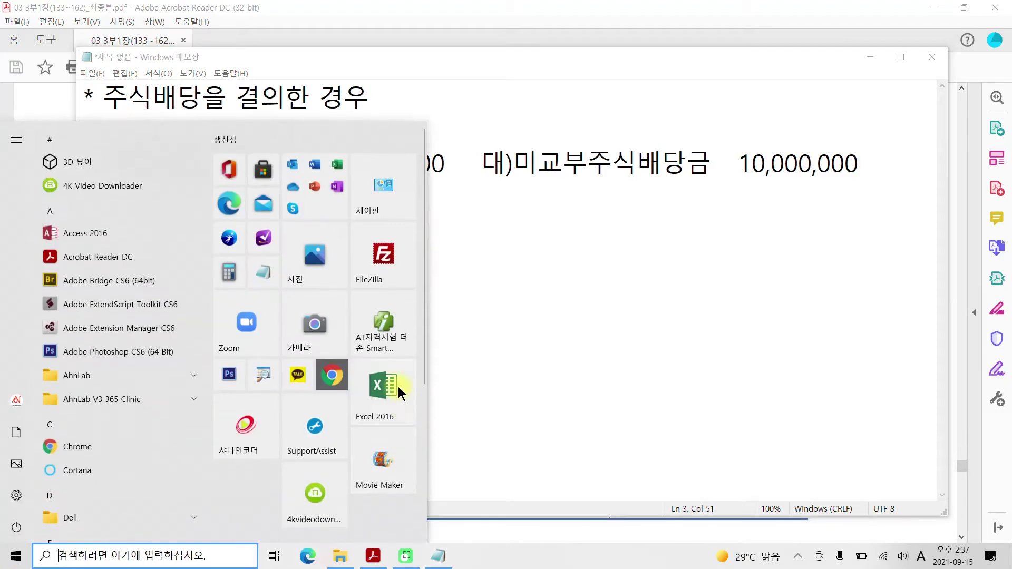
{"action": "left_click", "coordinate": [389, 339]}
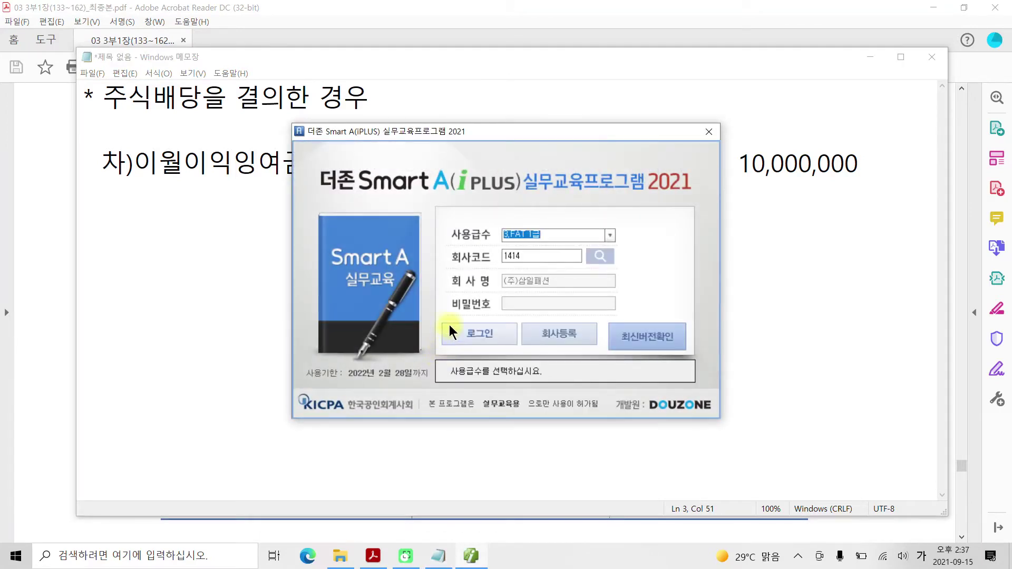
{"action": "left_click", "coordinate": [466, 334]}
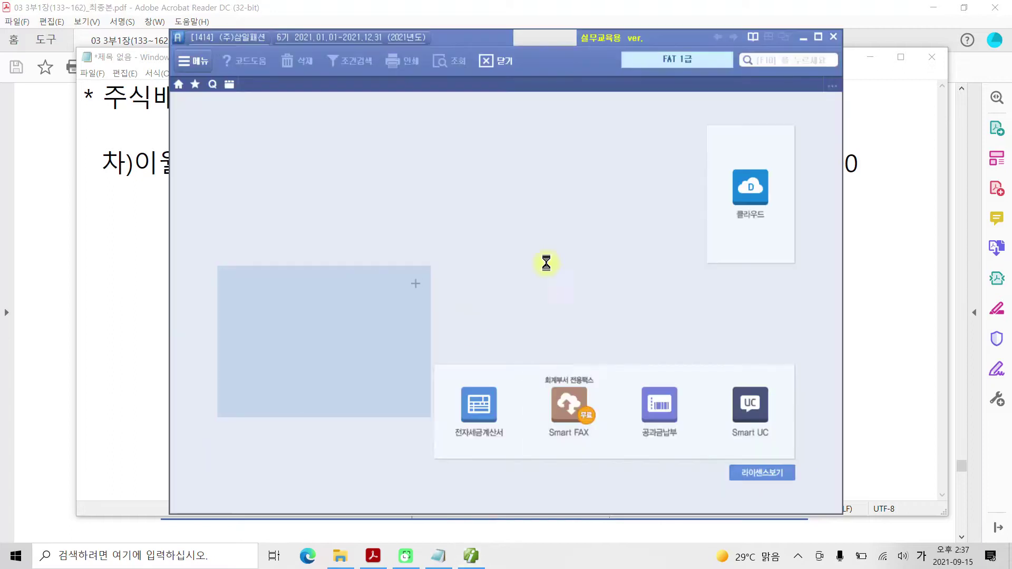
{"action": "left_click", "coordinate": [818, 36]}
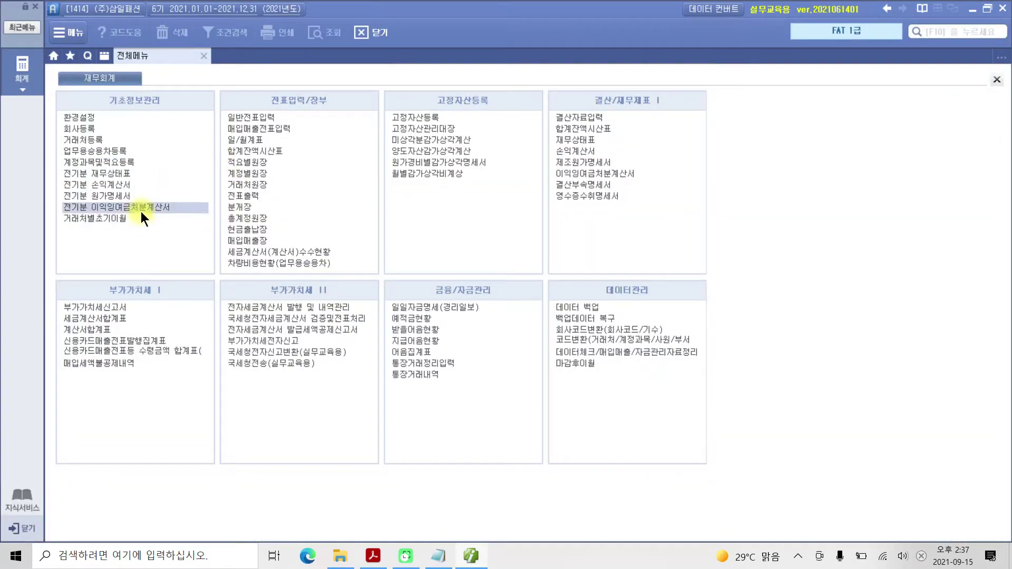
Open 전기분 이익잉여금처분계산서 and examine the 전기이월미처분이익잉여금, 당기순이익 and 주식배당 rows
{"action": "left_click", "coordinate": [142, 211]}
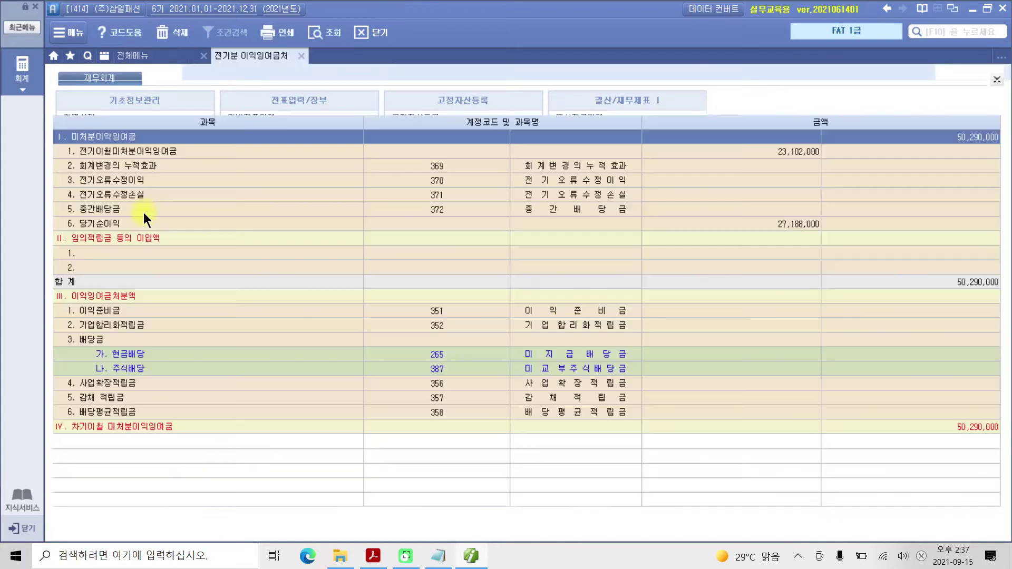
{"action": "left_click", "coordinate": [806, 157]}
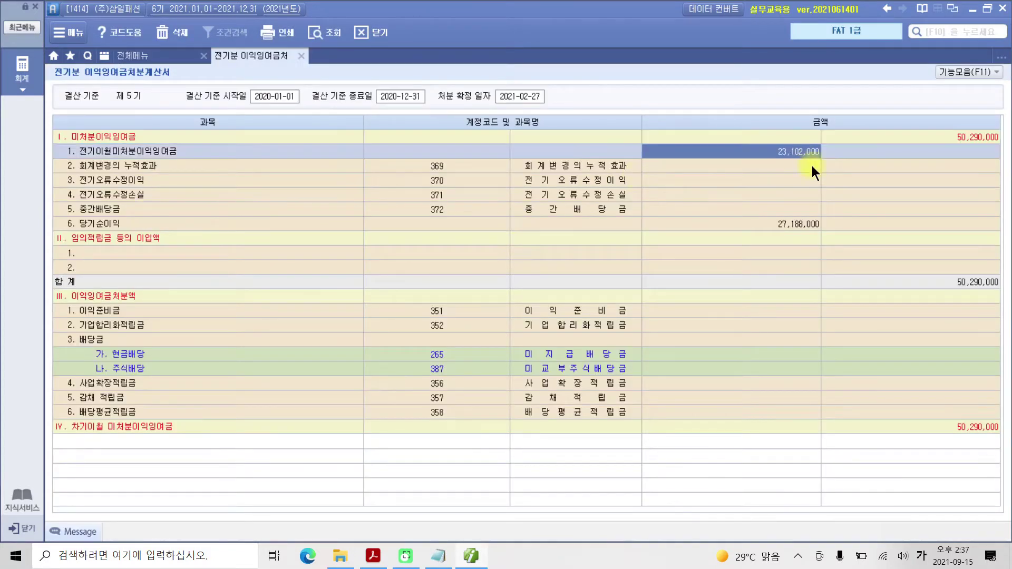
{"action": "left_click", "coordinate": [795, 224]}
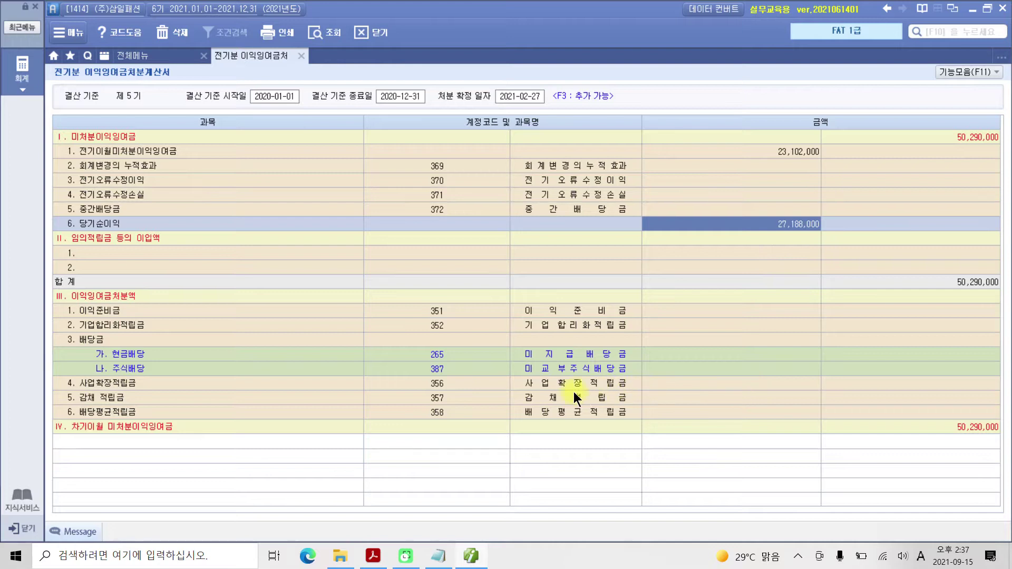
{"action": "left_click", "coordinate": [134, 370]}
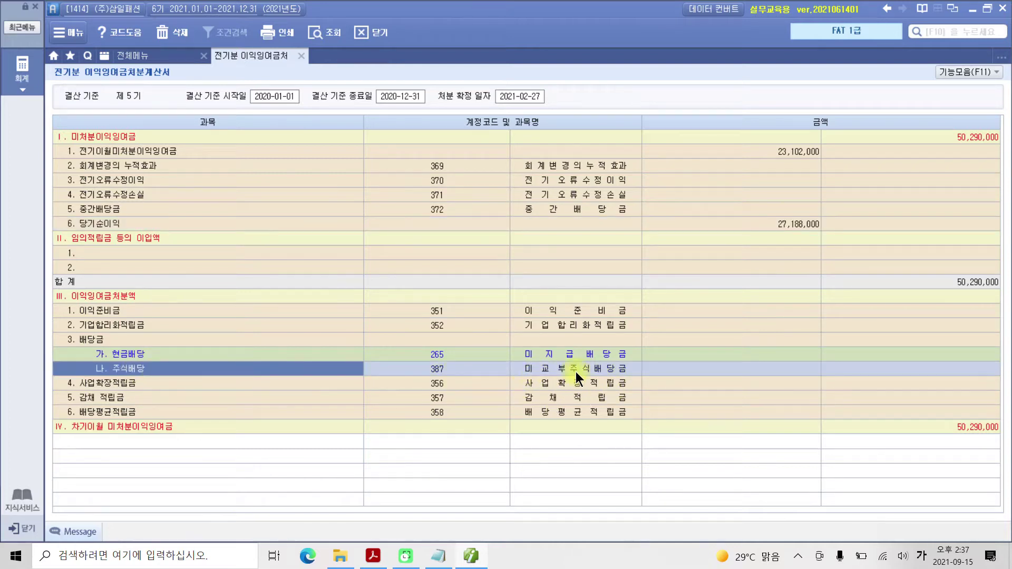
Switch back to Notepad and add the note "(자본감소)" on the line under the debit account
{"action": "left_click", "coordinate": [477, 554]}
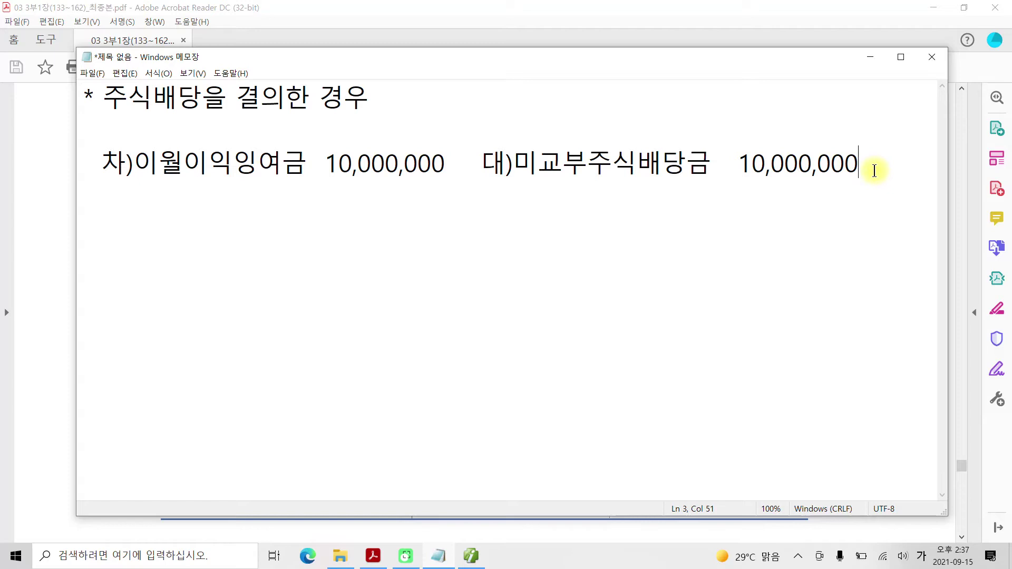
{"action": "key", "text": "Return"}
{"action": "type", "text": "("}
{"action": "type", "text": "자본감소)                             "}
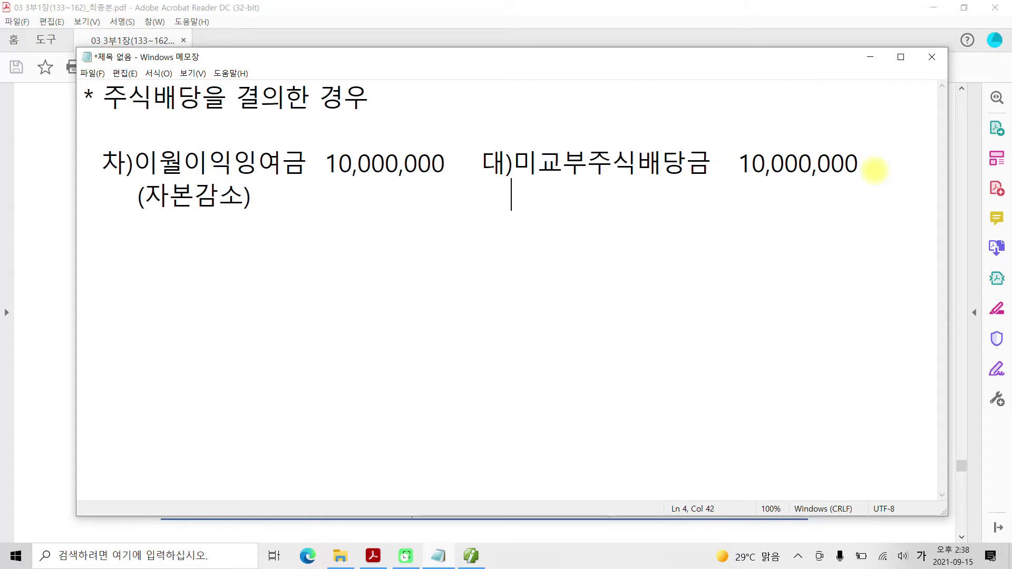
Add the note "(자본증가- 자본조정)" under the credit account on the same line
{"action": "type", "text": "(자본"}
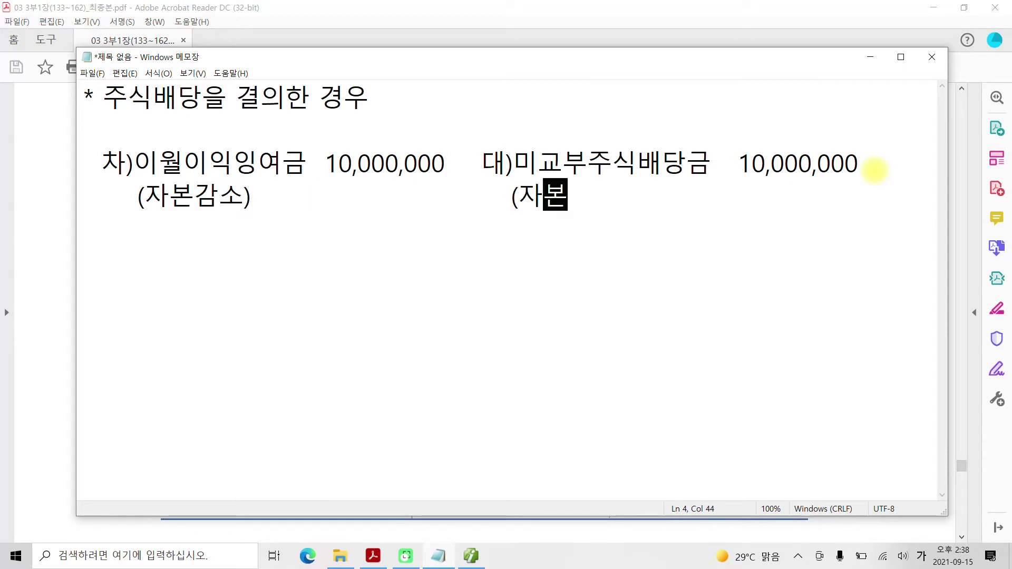
{"action": "type", "text": "증ㄱㅏ"}
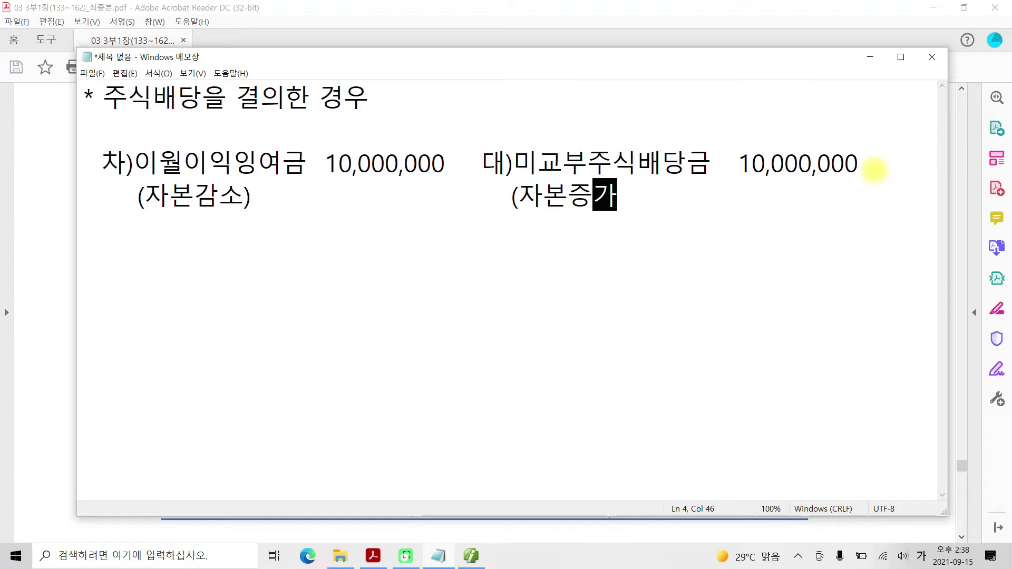
{"action": "type", "text": "- 자본"}
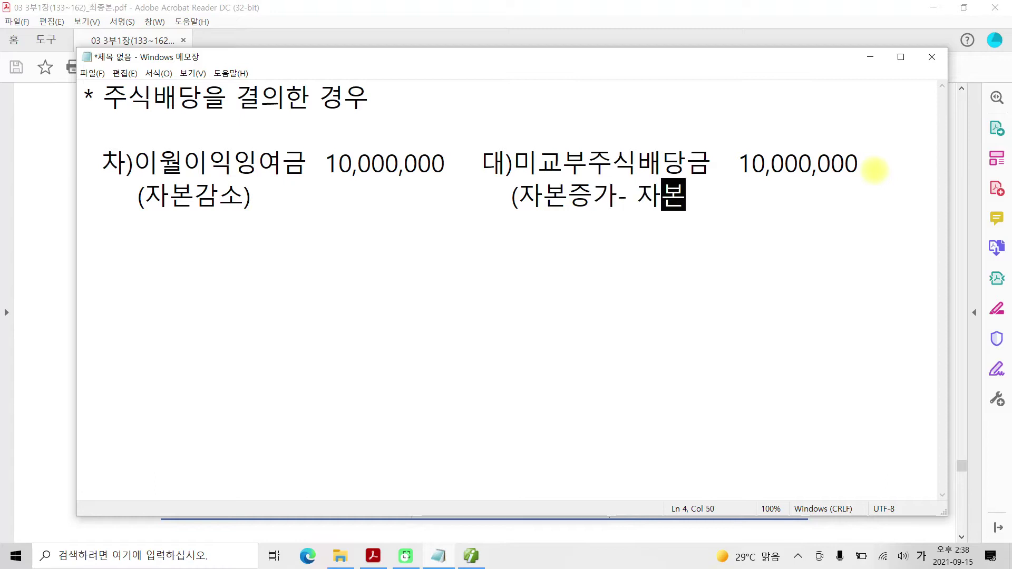
{"action": "type", "text": "조정"}
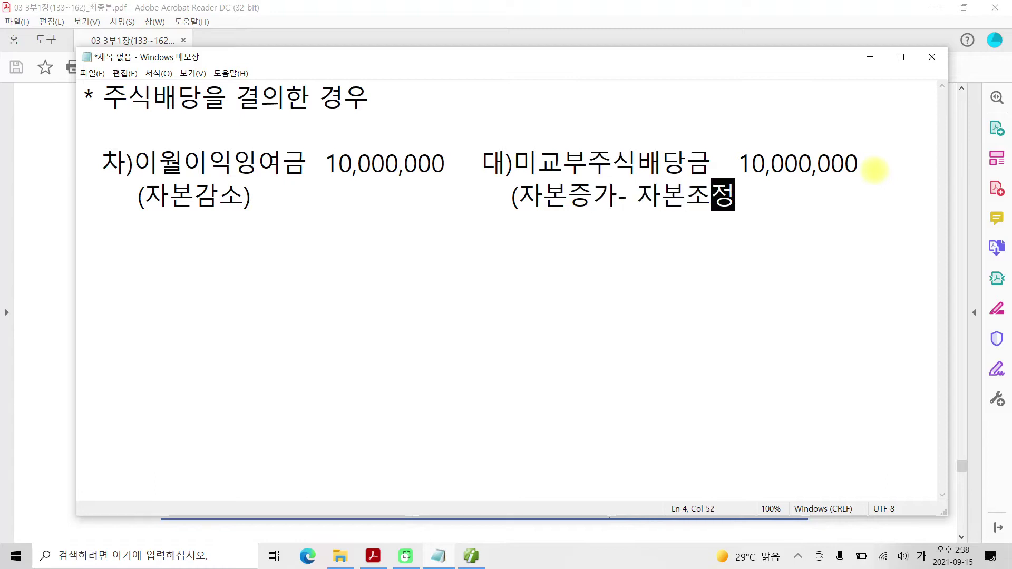
{"action": "type", "text": ")"}
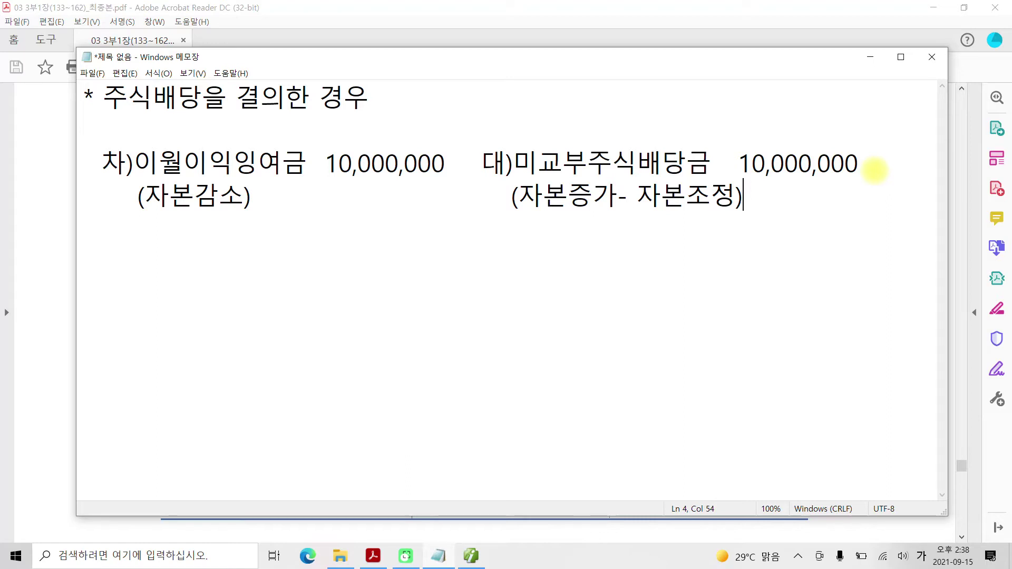
With the screen annotation tool, box 미교부주식배당금 in red, underline the heading and the credit-side note, and clear the markup
{"action": "left_click_drag", "start_coordinate": [84, 163], "coordinate": [670, 176]}
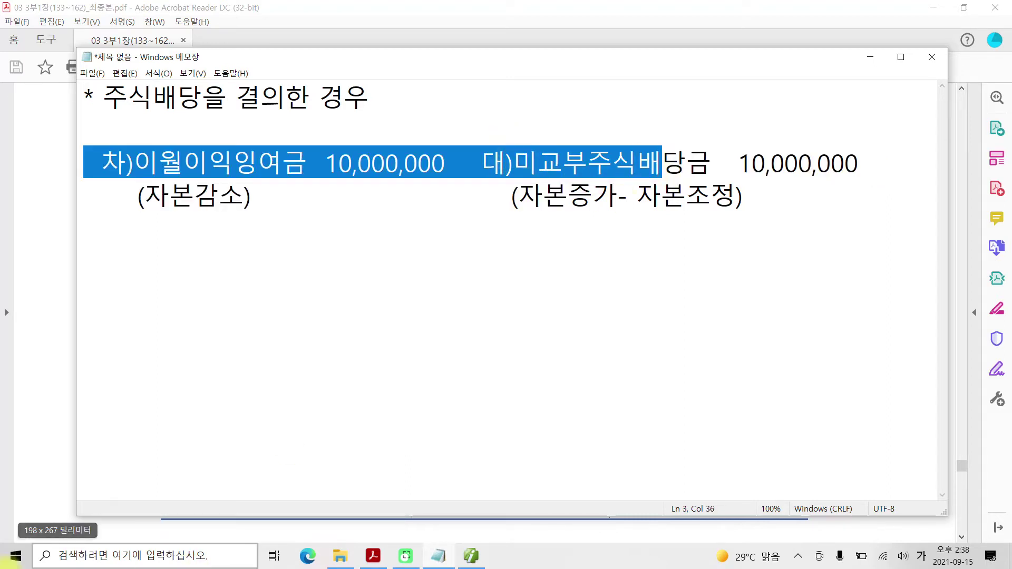
{"action": "left_click", "coordinate": [244, 398]}
{"action": "left_click", "coordinate": [11, 557]}
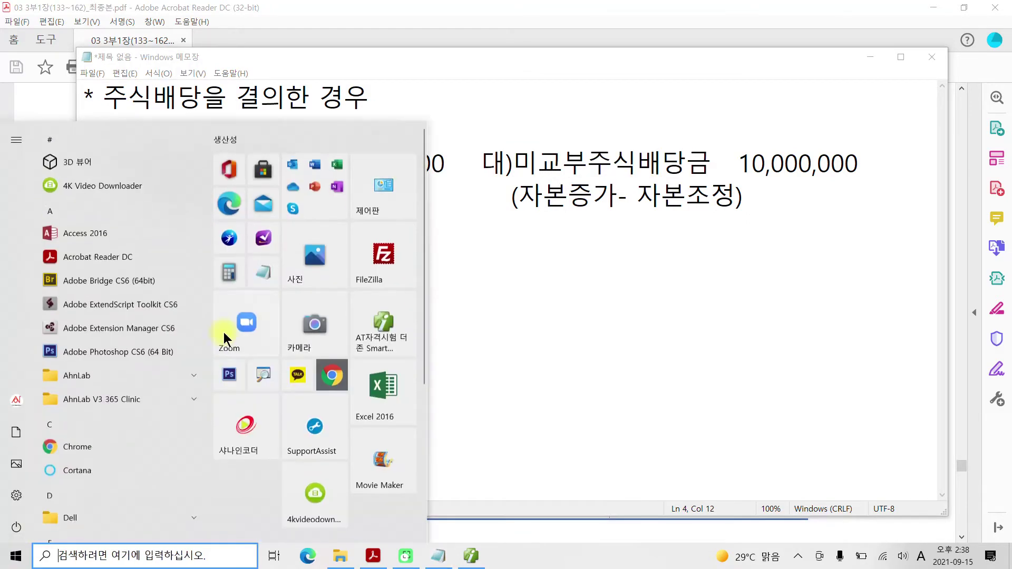
{"action": "left_click", "coordinate": [259, 376]}
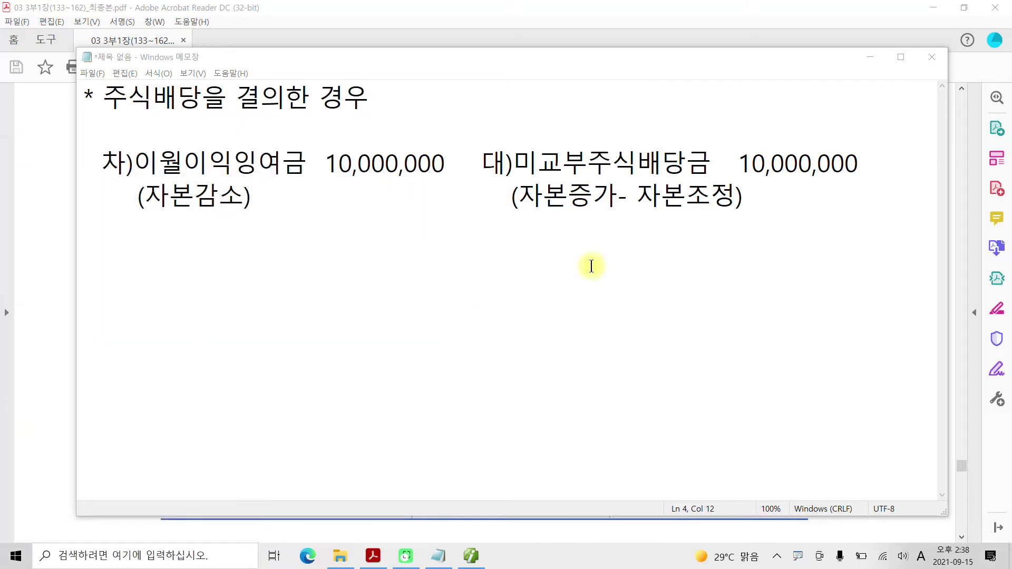
{"action": "mouse_move", "coordinate": [515, 139]}
{"action": "left_mouse_down"}
{"action": "mouse_move", "coordinate": [684, 199]}
{"action": "mouse_move", "coordinate": [713, 184]}
{"action": "left_mouse_up"}
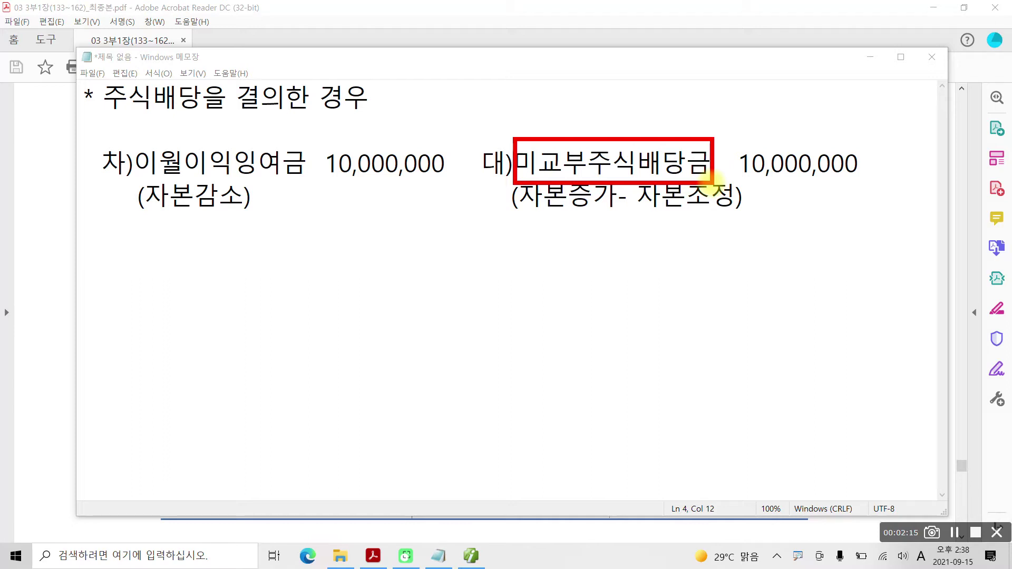
{"action": "mouse_move", "coordinate": [100, 123]}
{"action": "left_mouse_down"}
{"action": "mouse_move", "coordinate": [258, 112]}
{"action": "mouse_move", "coordinate": [375, 119]}
{"action": "left_mouse_up"}
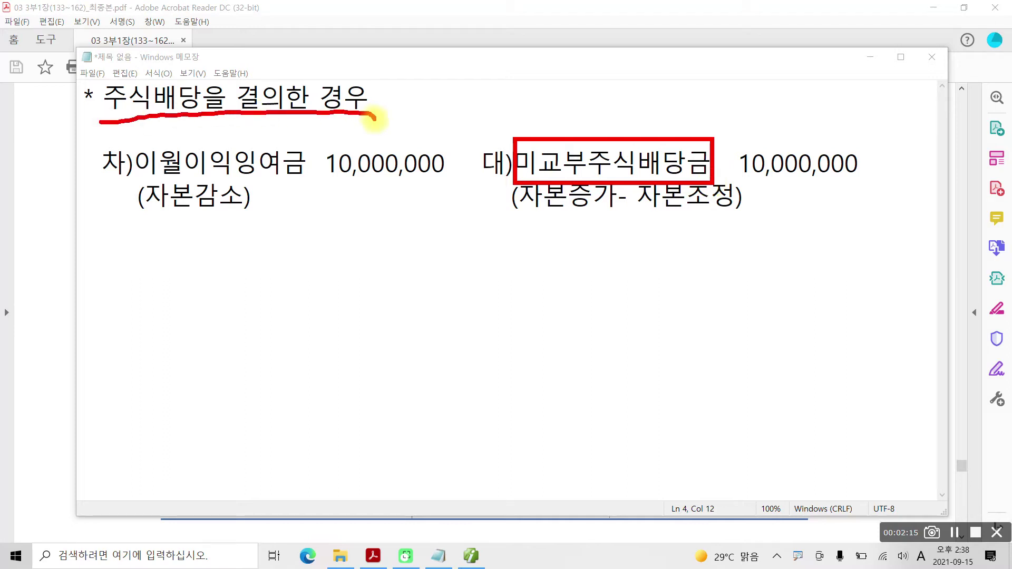
{"action": "left_click_drag", "start_coordinate": [512, 228], "coordinate": [758, 237]}
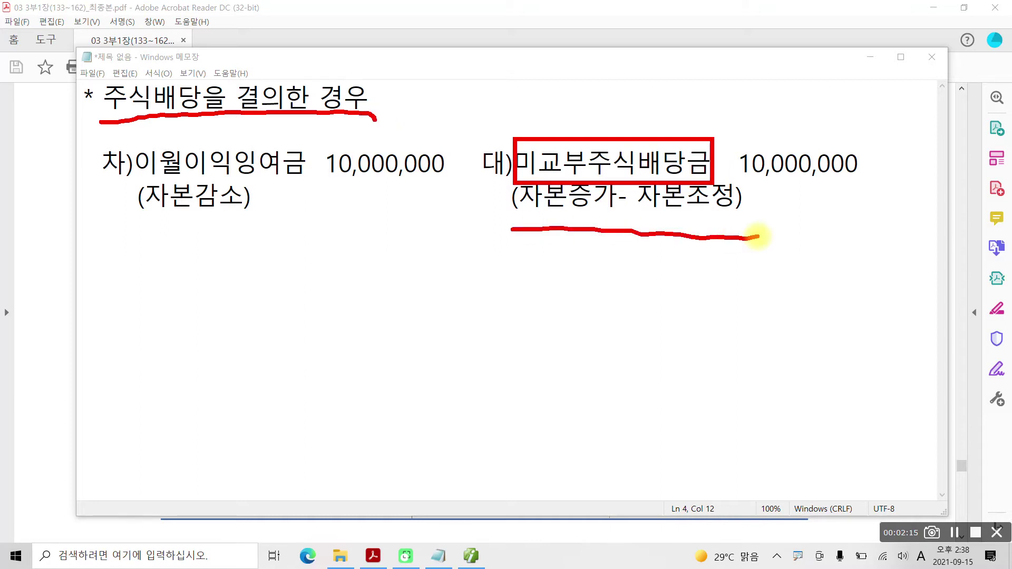
{"action": "key", "text": "Escape"}
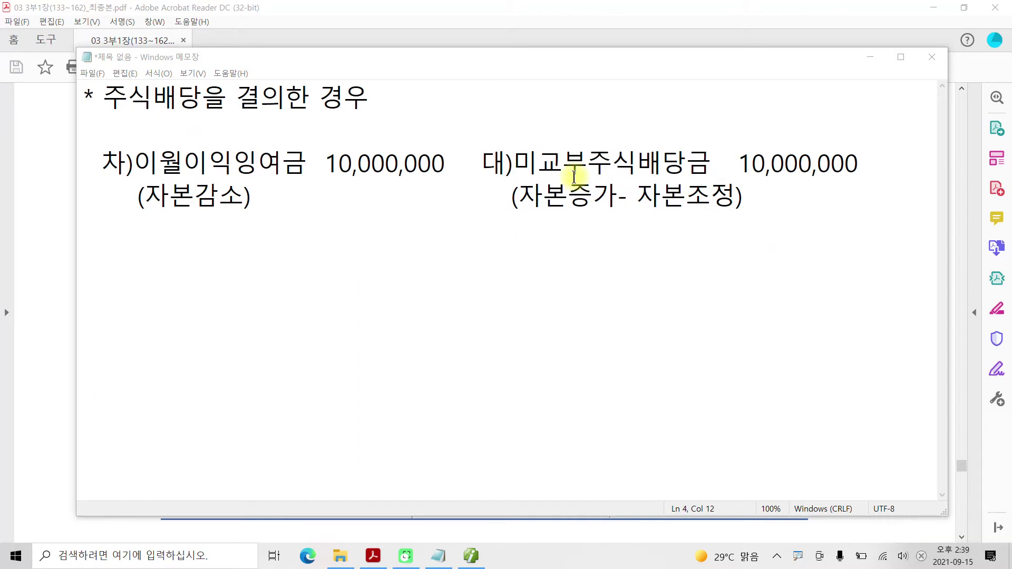
Below the declaration entry, leave a blank line and add the heading "* 주식배당을 실행하였다."
{"action": "left_click", "coordinate": [763, 208]}
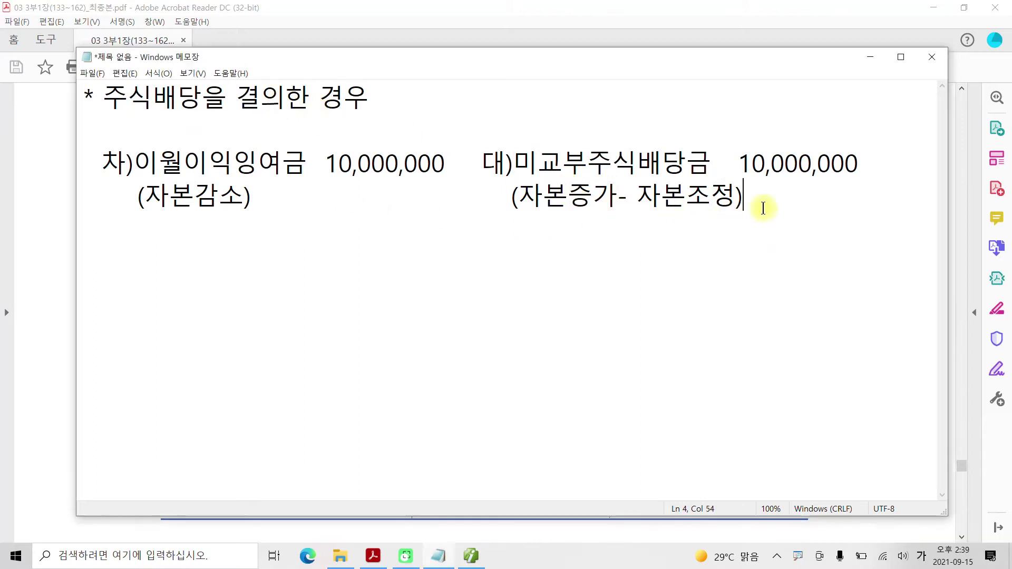
{"action": "key", "text": "Return"}
{"action": "key", "text": "Return"}
{"action": "type", "text": "* "}
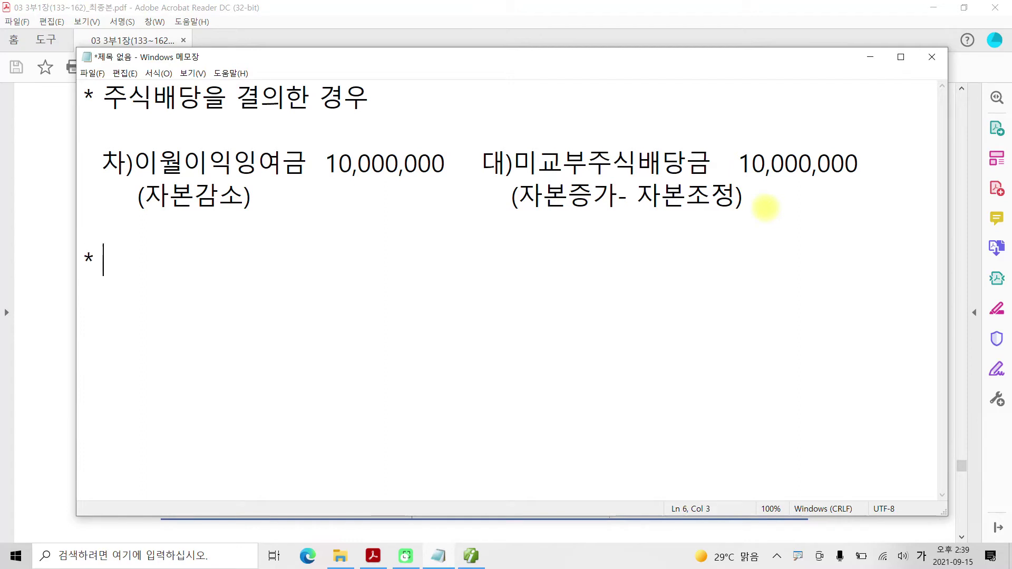
{"action": "type", "text": "주식배"}
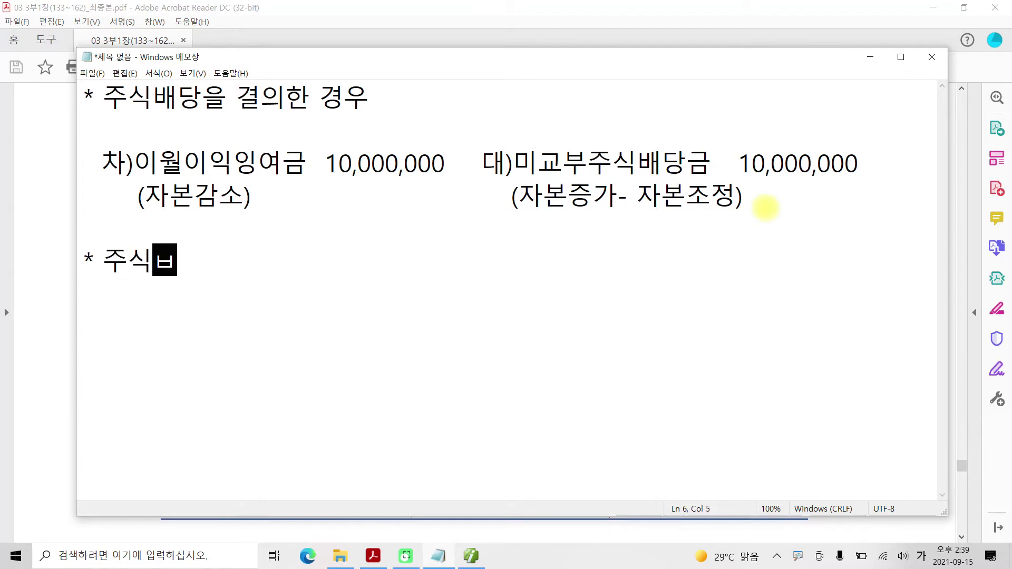
{"action": "type", "text": "당을 "}
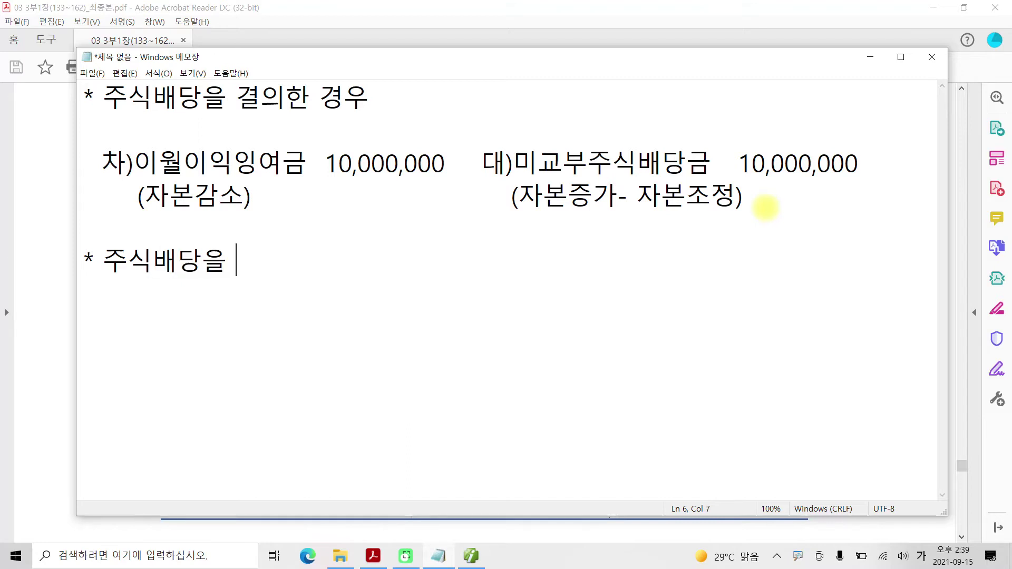
{"action": "type", "text": "실행"}
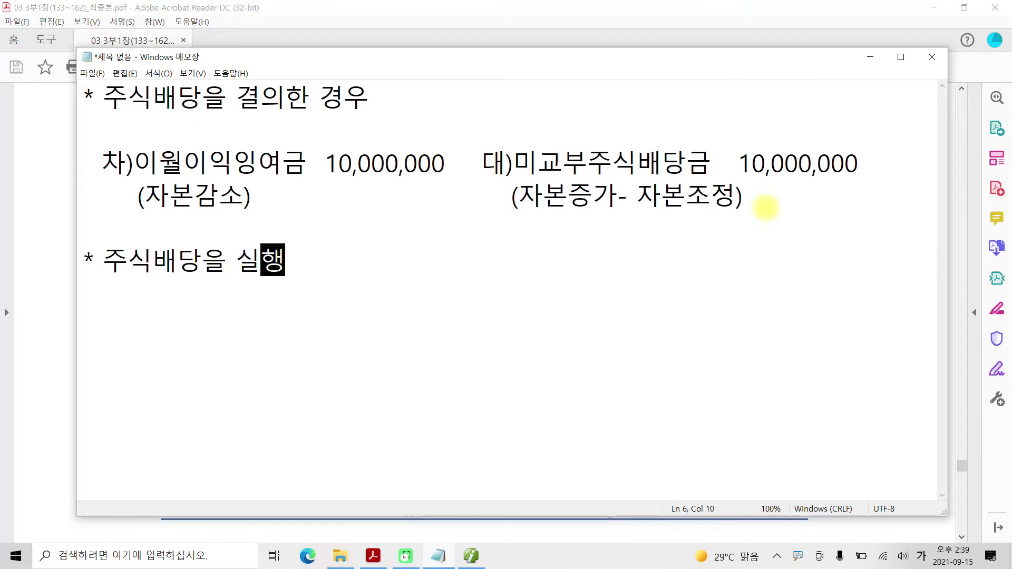
{"action": "type", "text": "ㅏ"}
{"action": "key", "text": "BackSpace"}
{"action": "key", "text": "BackSpace"}
{"action": "key", "text": "BackSpace"}
{"action": "type", "text": "햐"}
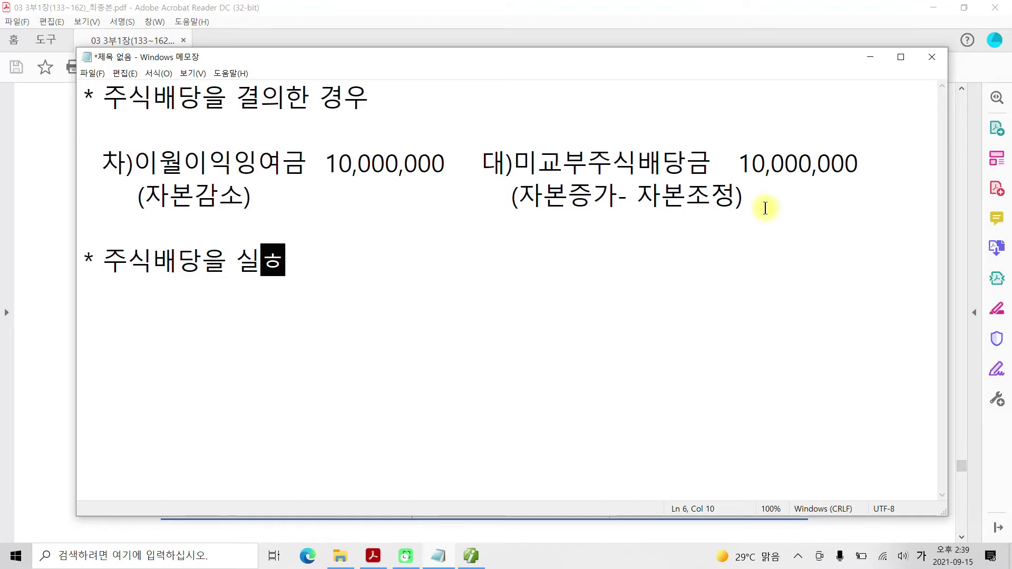
{"action": "key", "text": "BackSpace"}
{"action": "type", "text": "행하여"}
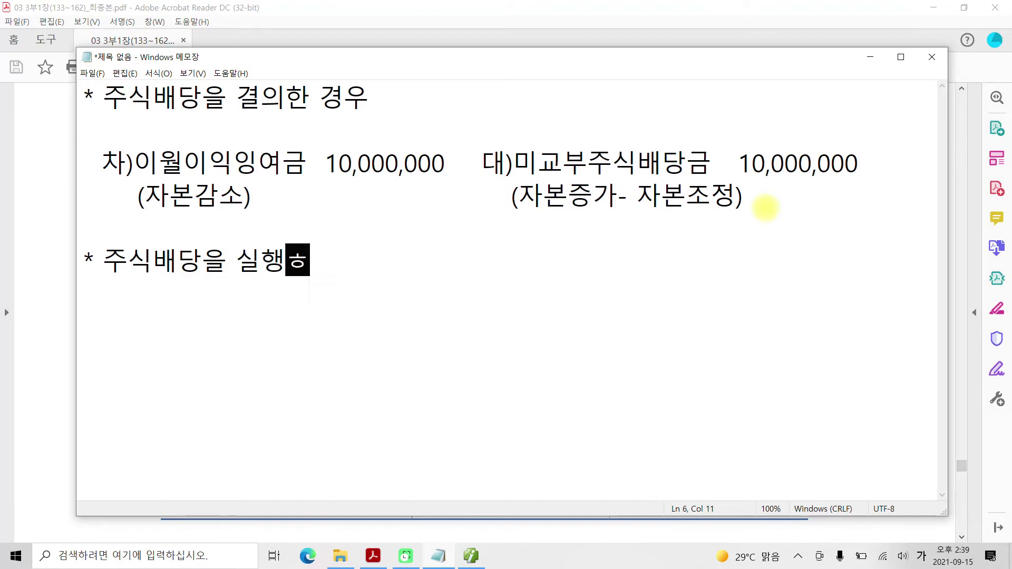
{"action": "type", "text": "ㅆ다. "}
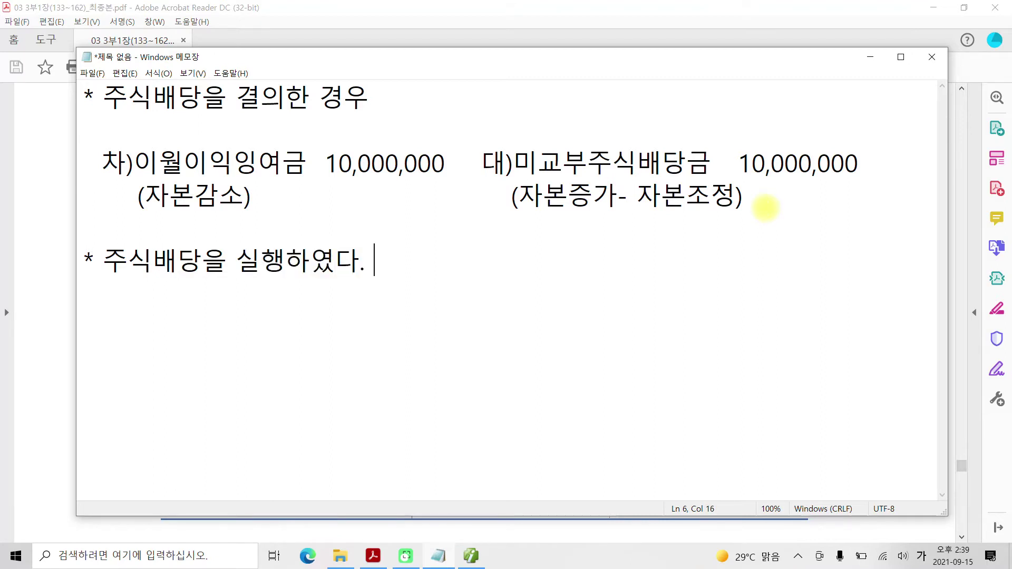
Append the dividend amount "(배당액 10,000,000원)" to the new heading
{"action": "type", "text": "("}
{"action": "type", "text": "배당"}
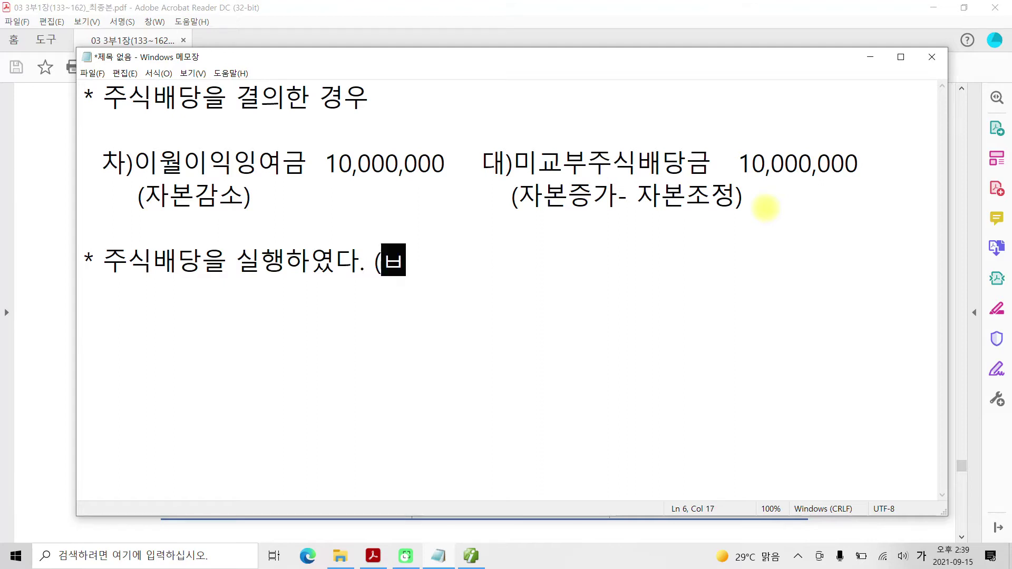
{"action": "type", "text": "액 "}
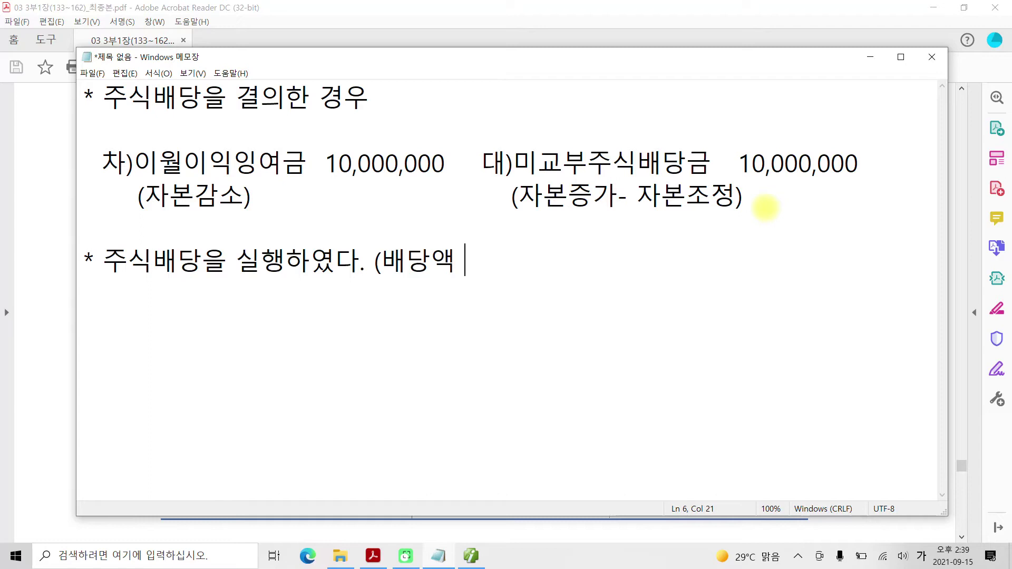
{"action": "type", "text": "10,000"}
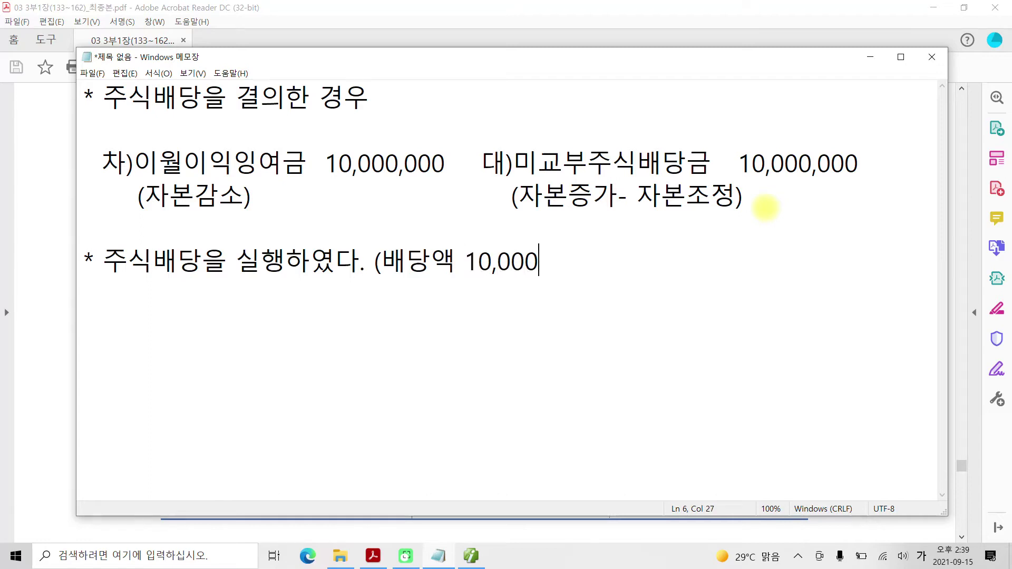
{"action": "type", "text": ",000원"}
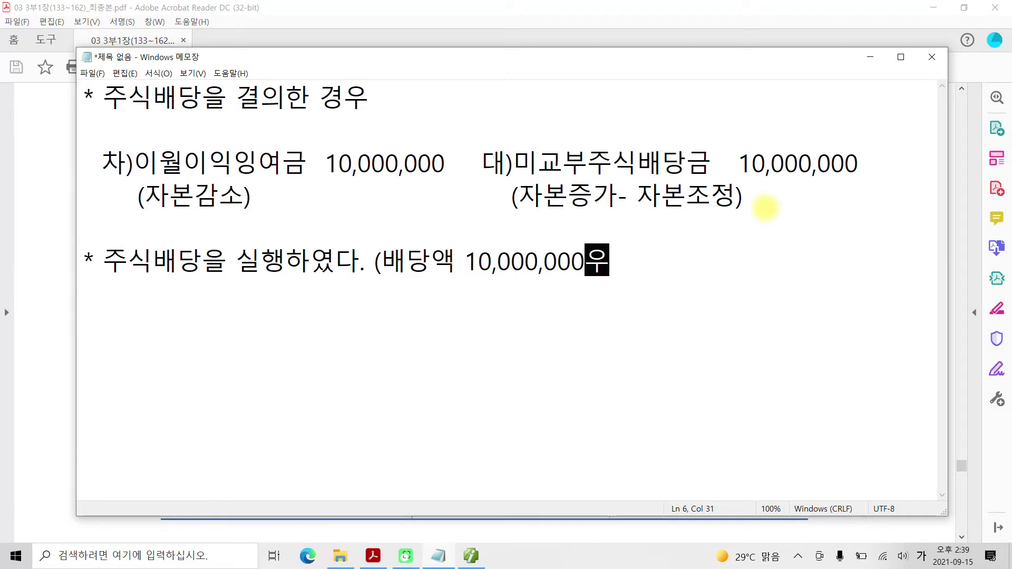
{"action": "type", "text": ")"}
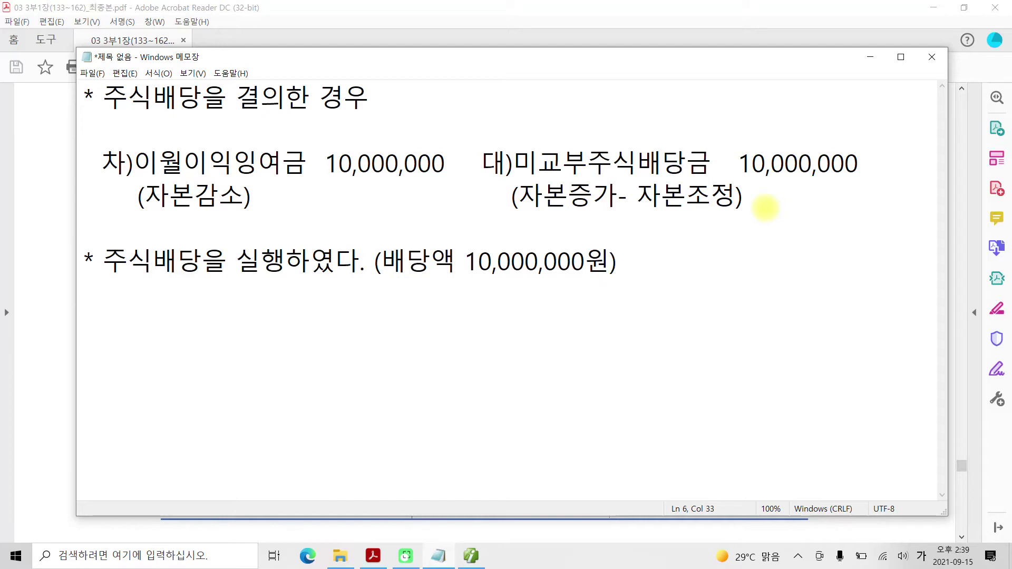
Under the second heading, leave a blank line and write the debit entry "차)미교부주식배당금 10,000,000"
{"action": "key", "text": "Return"}
{"action": "key", "text": "Return"}
{"action": "type", "text": "차)"}
{"action": "type", "text": "믹ㅂ"}
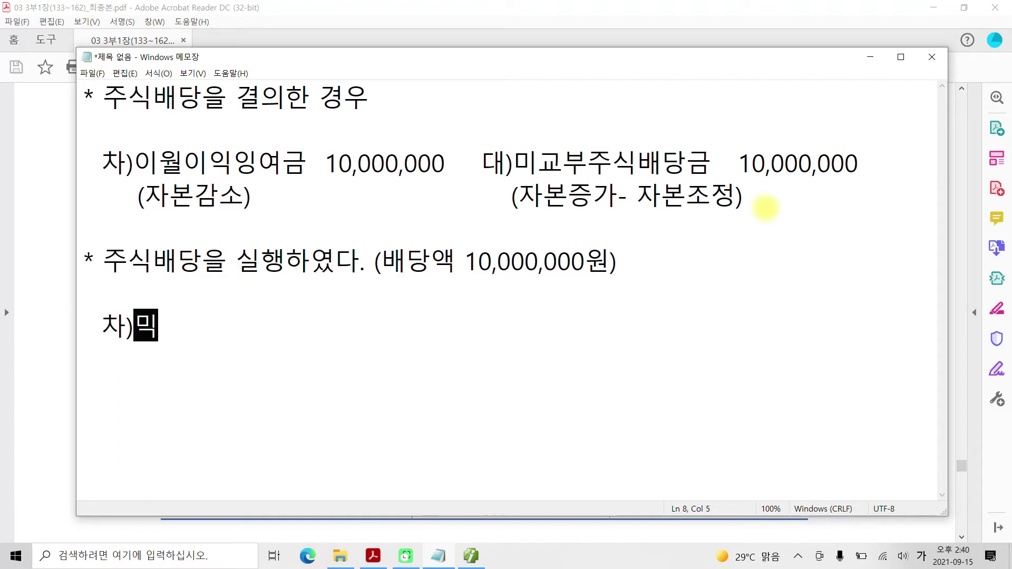
{"action": "key", "text": "BackSpace"}
{"action": "key", "text": "BackSpace"}
{"action": "type", "text": "ㅂ"}
{"action": "key", "text": "BackSpace"}
{"action": "key", "text": "BackSpace"}
{"action": "type", "text": "ㄱㅂ"}
{"action": "key", "text": "BackSpace"}
{"action": "key", "text": "BackSpace"}
{"action": "type", "text": "ㄱㅛ부주식"}
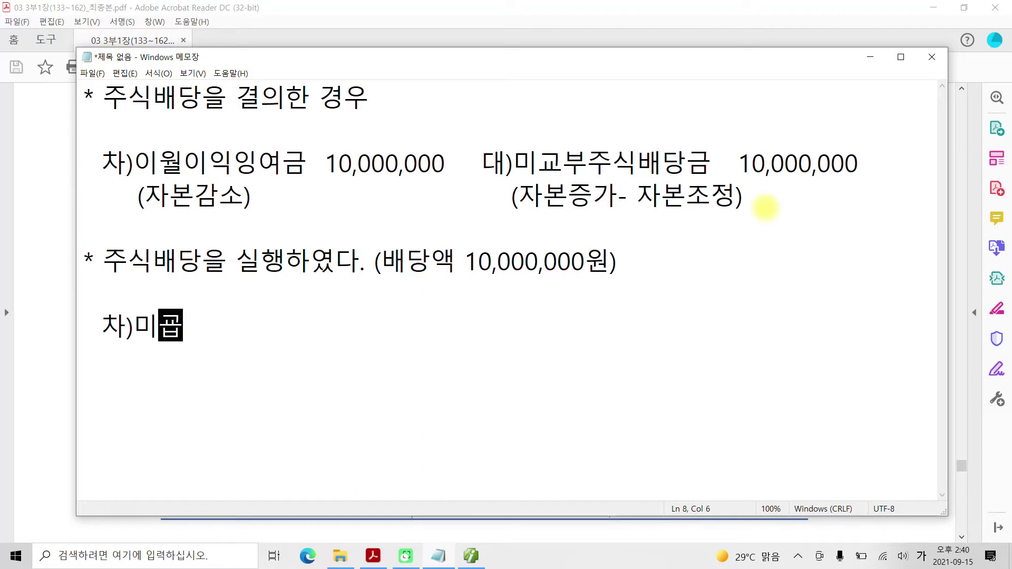
{"action": "type", "text": "배당금"}
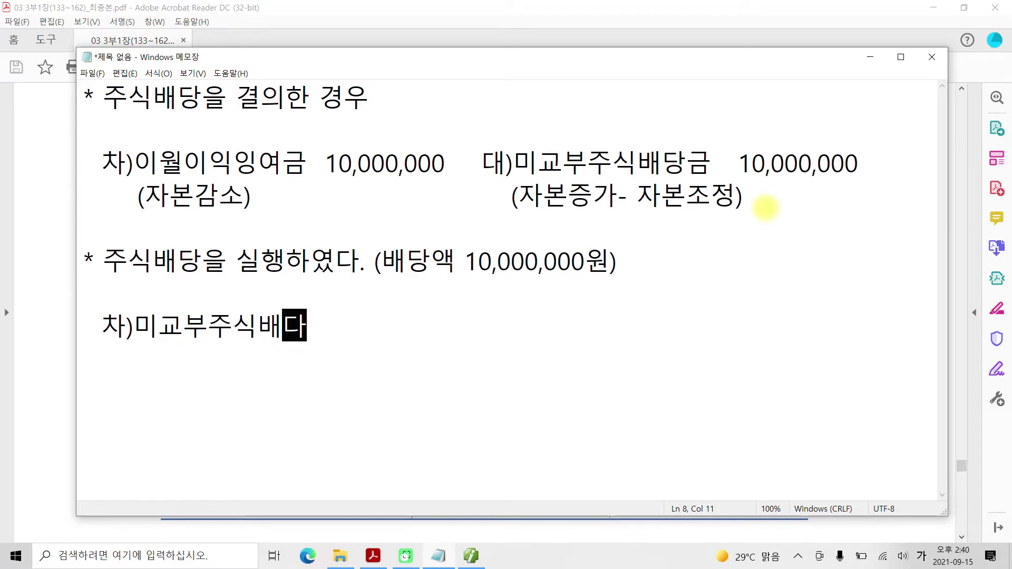
{"action": "type", "text": "   10,000"}
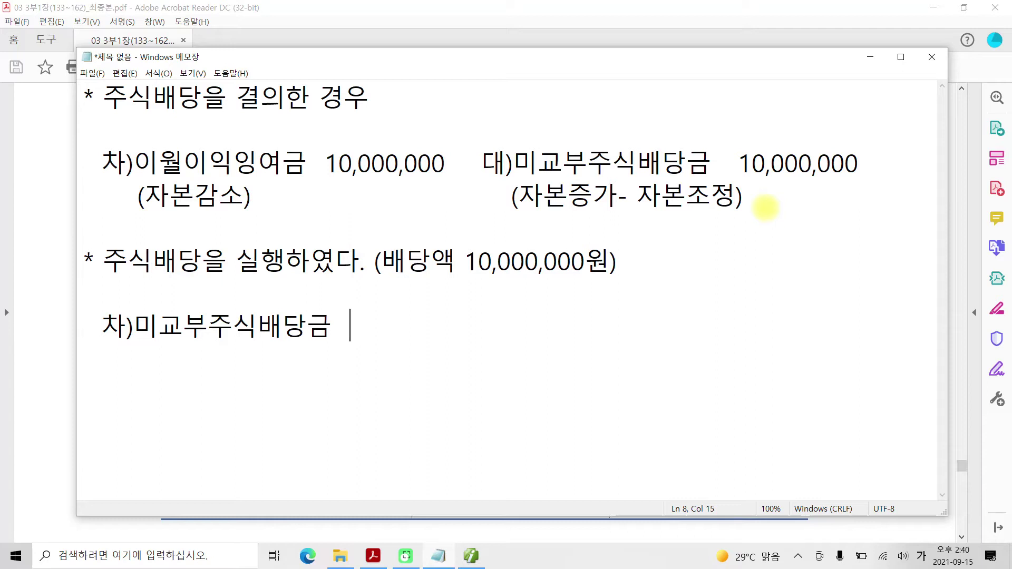
{"action": "type", "text": ",000"}
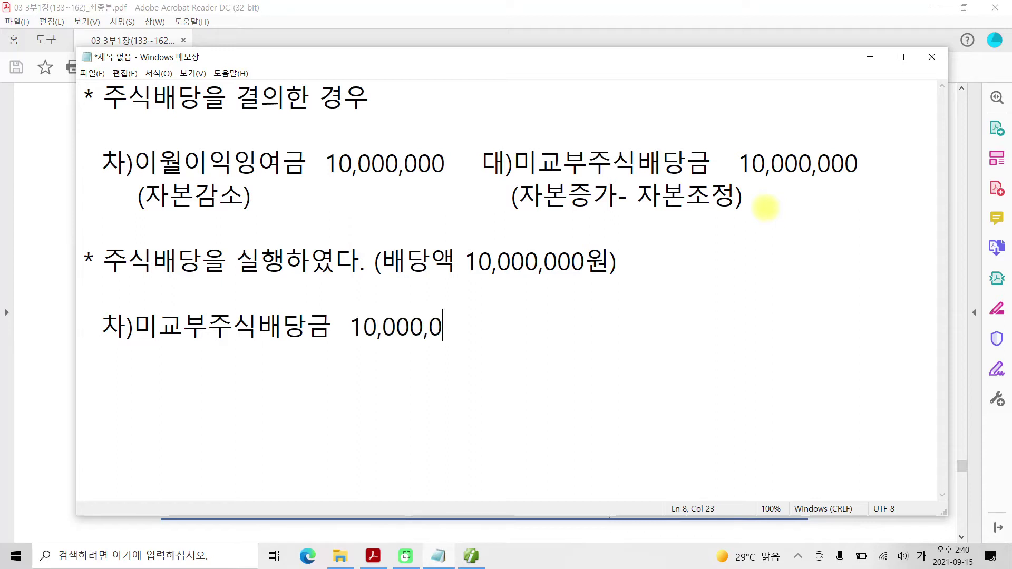
Add the note "(자본감소- 자본조정)" on the line under the second debit account
{"action": "key", "text": "Return"}
{"action": "type", "text": "(자보"}
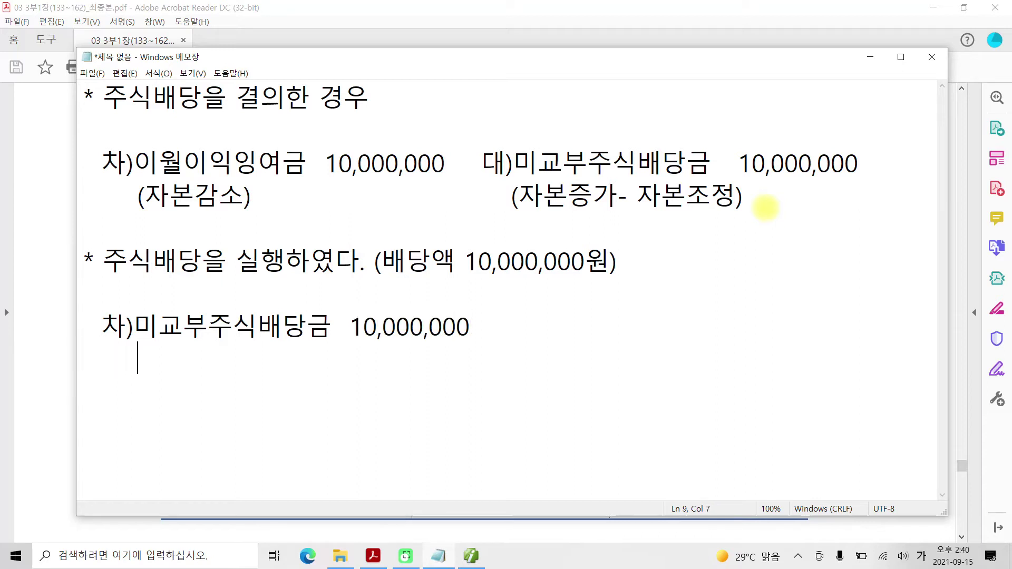
{"action": "type", "text": "ㄴ감소"}
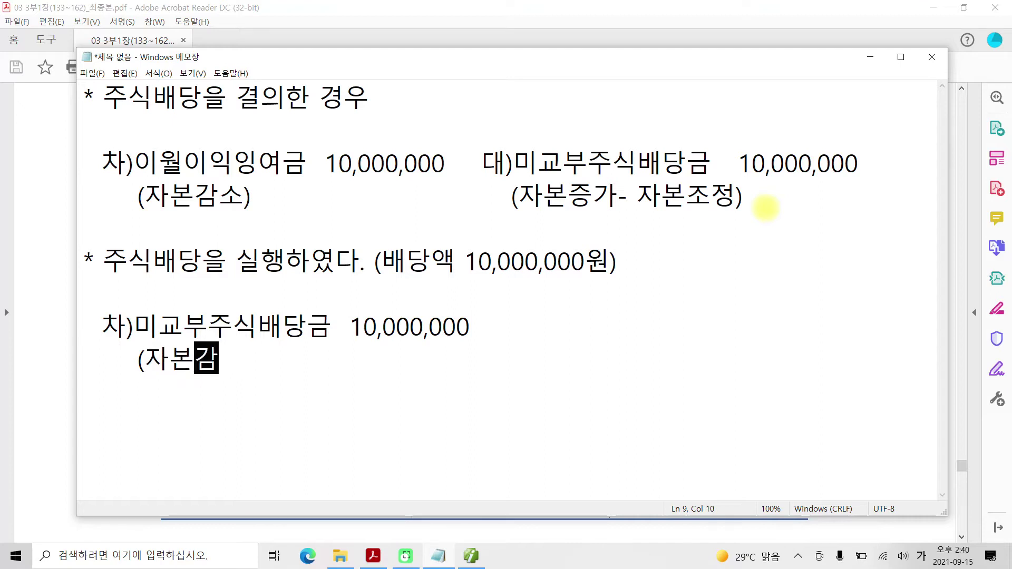
{"action": "type", "text": "-"}
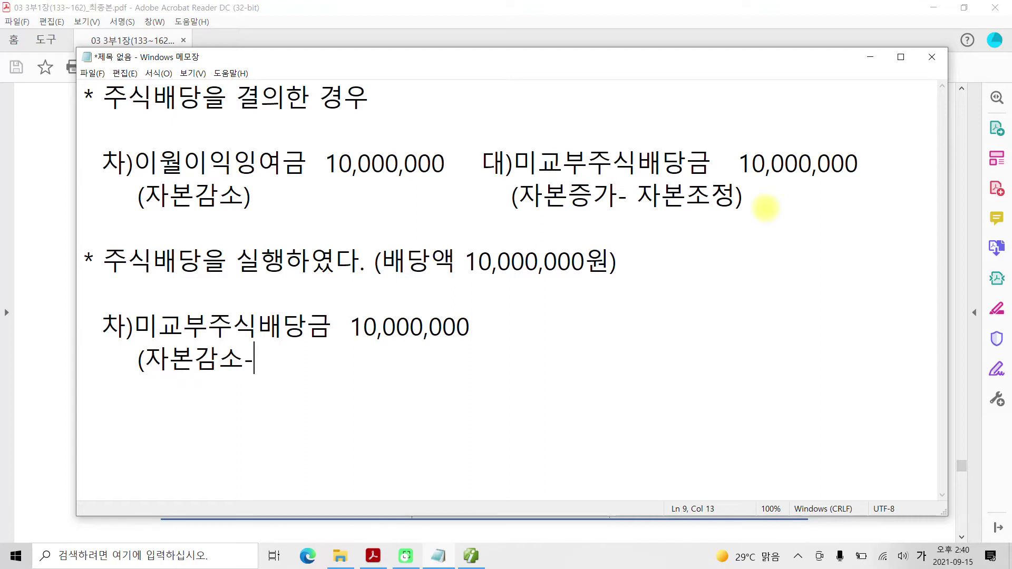
{"action": "type", "text": " 자본조정)"}
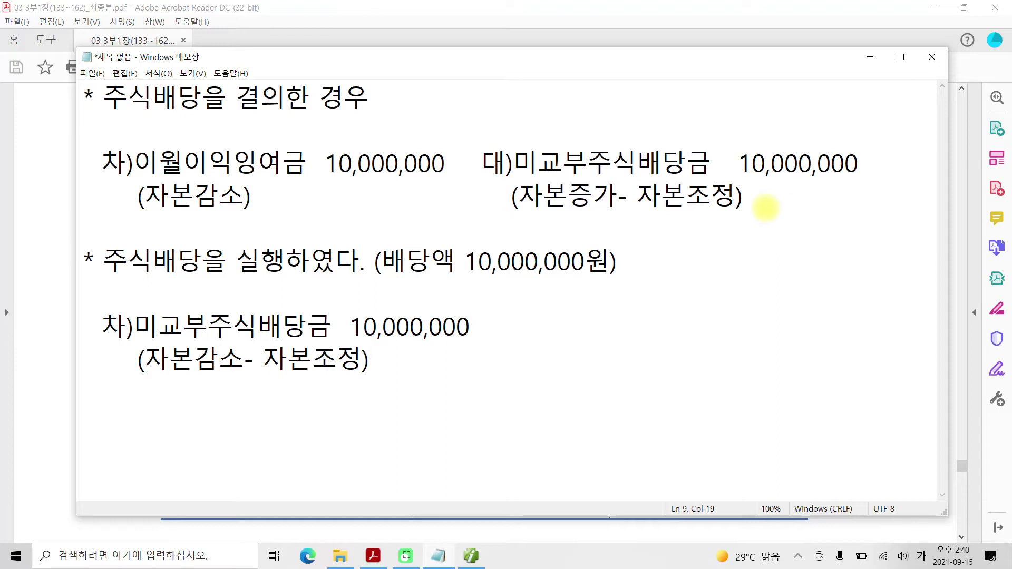
On the second debit entry's line, add the credit entry "대) 자본금 10,000,000"
{"action": "left_click", "coordinate": [551, 320]}
{"action": "type", "text": "대"}
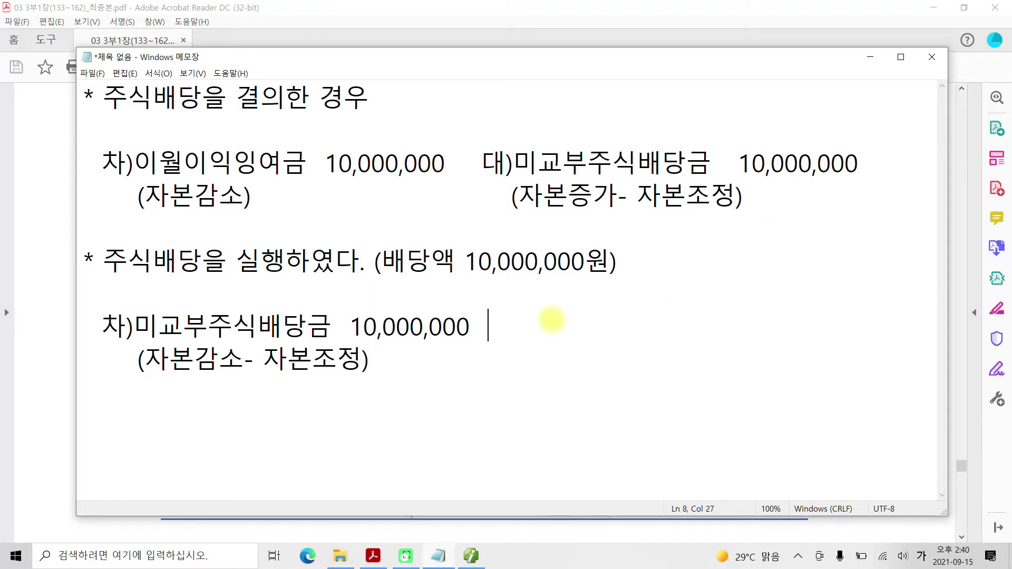
{"action": "type", "text": ")"}
{"action": "type", "text": "자본금     10,0"}
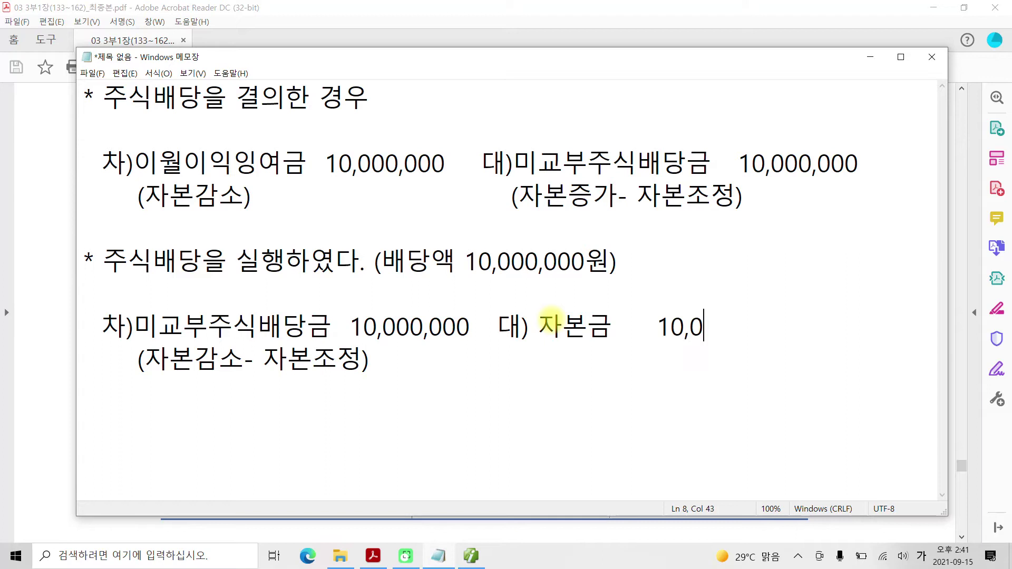
{"action": "type", "text": "00,000"}
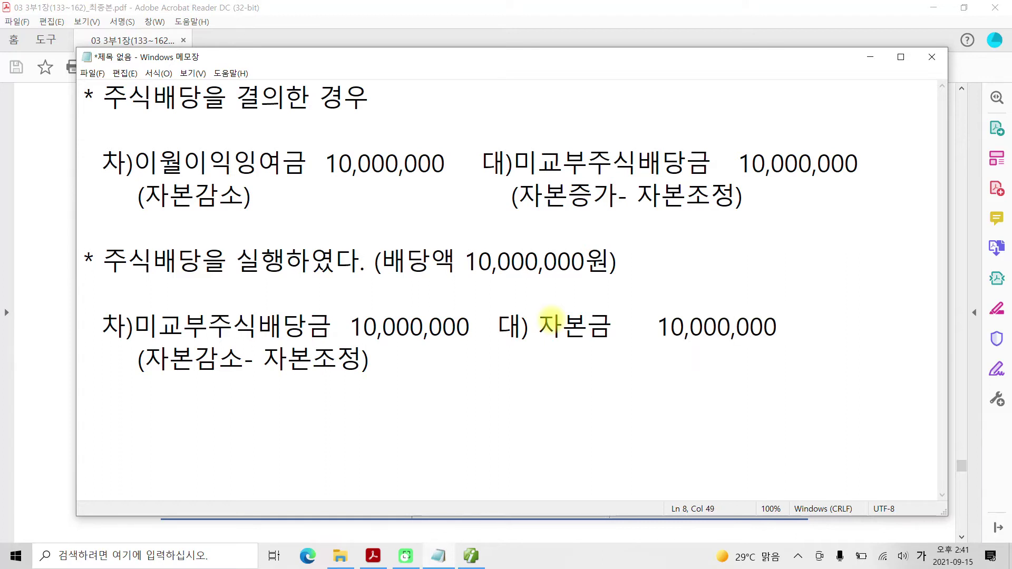
Add the note "(자본증가)" under the 자본금 credit account
{"action": "key", "text": "Down"}
{"action": "type", "text": "(자본"}
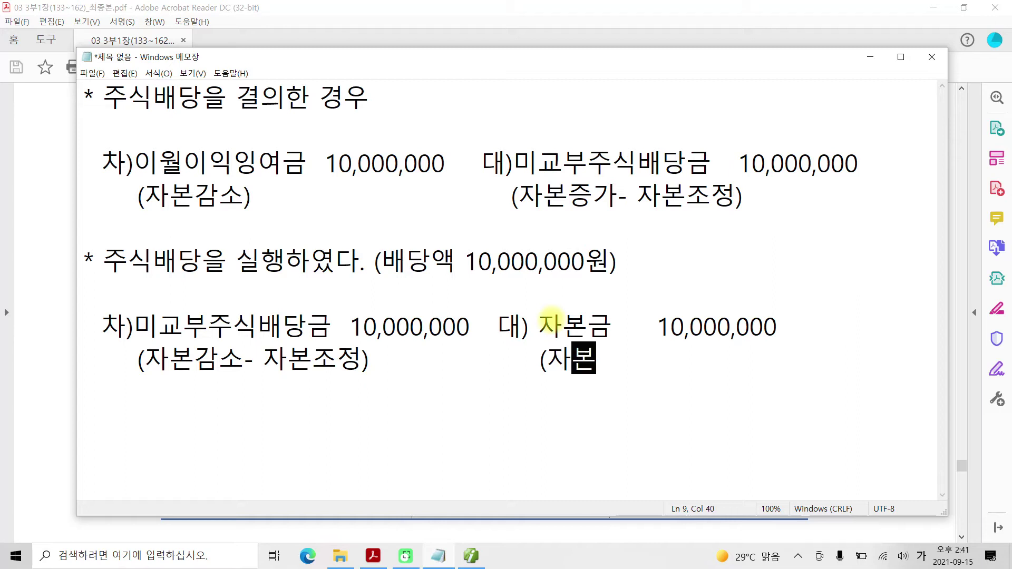
{"action": "type", "text": "증가)"}
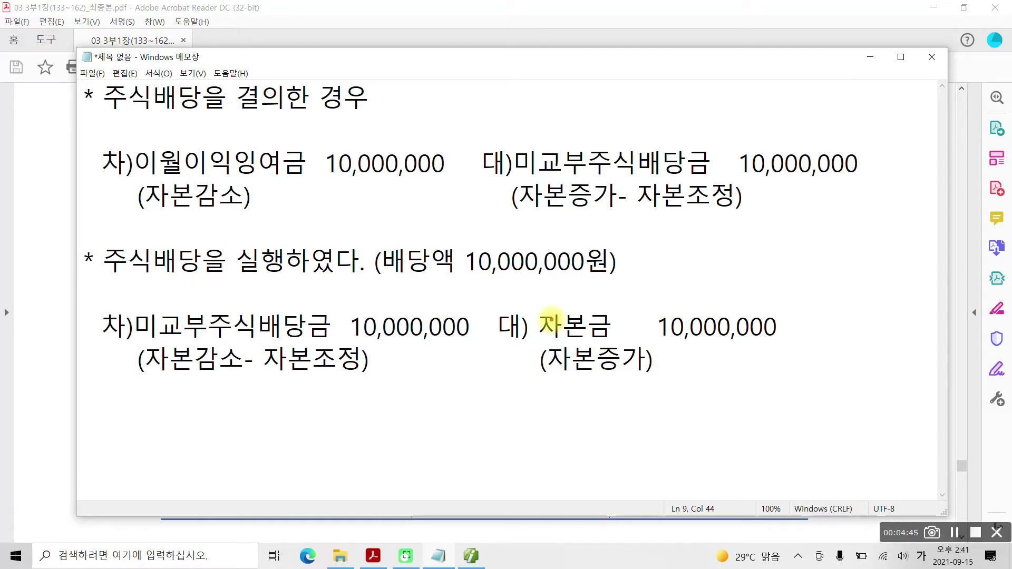
With the screen annotation tool, circle the first heading in red and cross out the 미교부주식배당금 account in both entries
{"action": "mouse_move", "coordinate": [171, 133]}
{"action": "left_mouse_down"}
{"action": "mouse_move", "coordinate": [98, 120]}
{"action": "mouse_move", "coordinate": [232, 47]}
{"action": "mouse_move", "coordinate": [369, 118]}
{"action": "mouse_move", "coordinate": [113, 124]}
{"action": "left_mouse_up"}
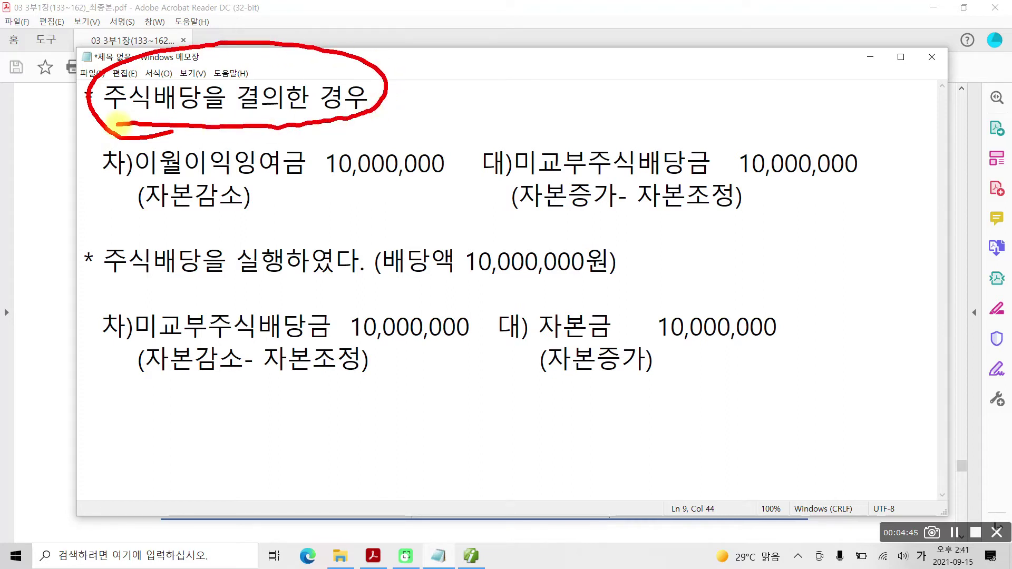
{"action": "left_click_drag", "start_coordinate": [739, 113], "coordinate": [610, 199]}
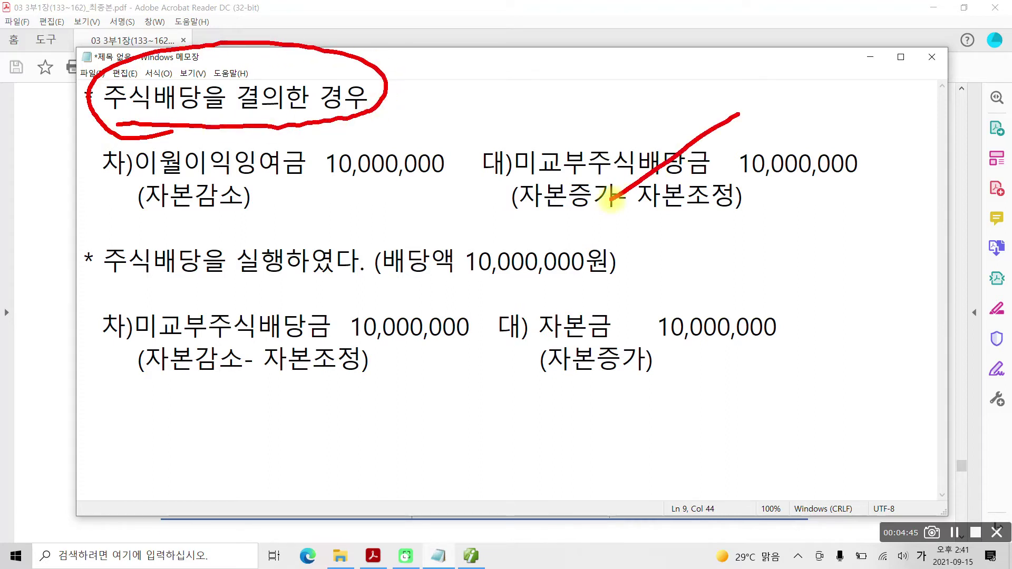
{"action": "left_click_drag", "start_coordinate": [361, 291], "coordinate": [202, 392]}
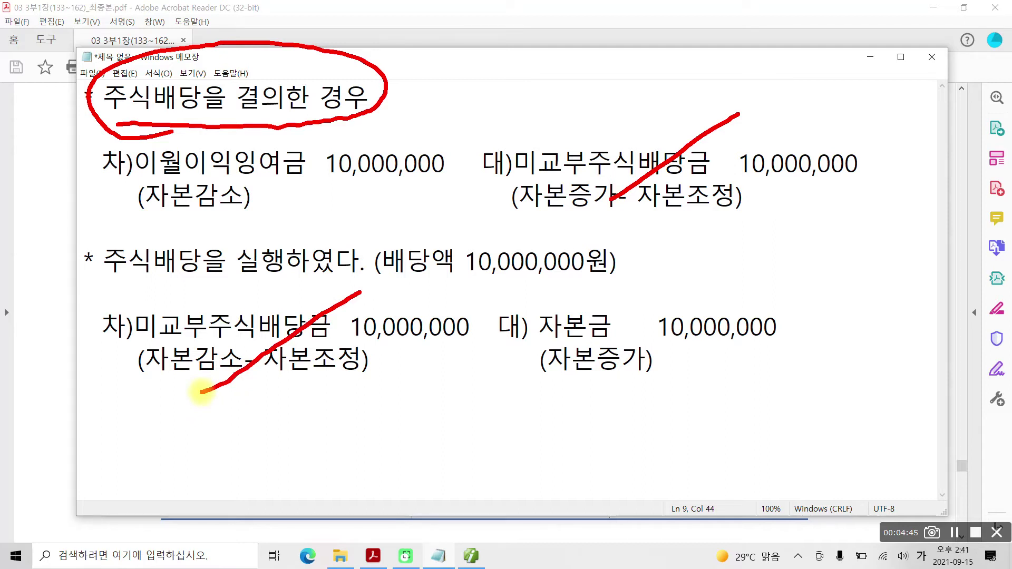
{"action": "left_click_drag", "start_coordinate": [653, 143], "coordinate": [719, 202]}
{"action": "left_click_drag", "start_coordinate": [247, 328], "coordinate": [293, 374]}
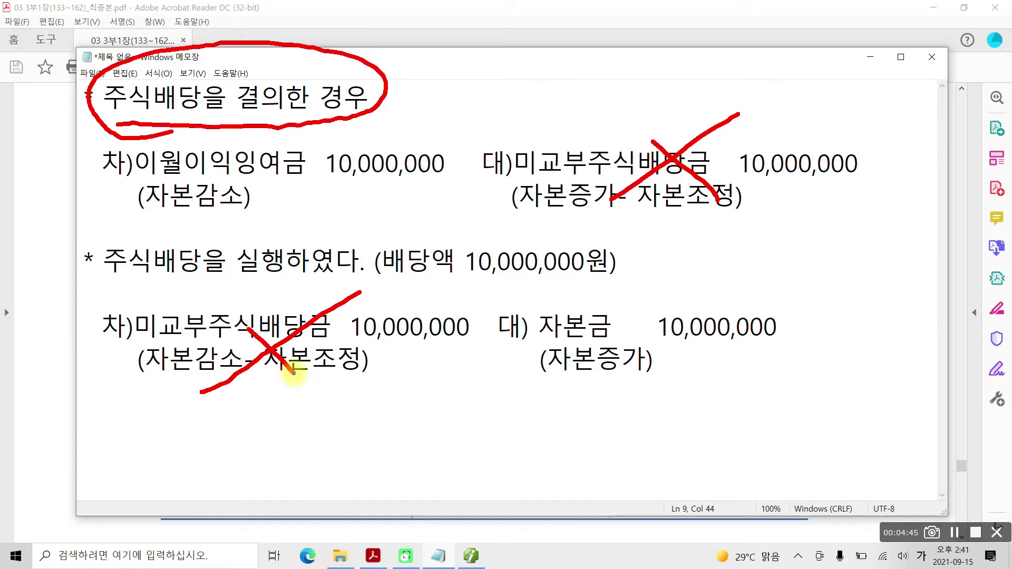
Box the 이월이익잉여금 debit and the 자본금 credit in blue and connect the two boxes with a line
{"action": "mouse_move", "coordinate": [93, 142]}
{"action": "left_mouse_down"}
{"action": "mouse_move", "coordinate": [95, 213]}
{"action": "mouse_move", "coordinate": [454, 203]}
{"action": "mouse_move", "coordinate": [298, 136]}
{"action": "mouse_move", "coordinate": [106, 151]}
{"action": "left_mouse_up"}
{"action": "mouse_move", "coordinate": [519, 293]}
{"action": "left_mouse_down"}
{"action": "mouse_move", "coordinate": [524, 377]}
{"action": "mouse_move", "coordinate": [828, 313]}
{"action": "mouse_move", "coordinate": [512, 285]}
{"action": "left_mouse_up"}
{"action": "left_click_drag", "start_coordinate": [429, 202], "coordinate": [537, 283]}
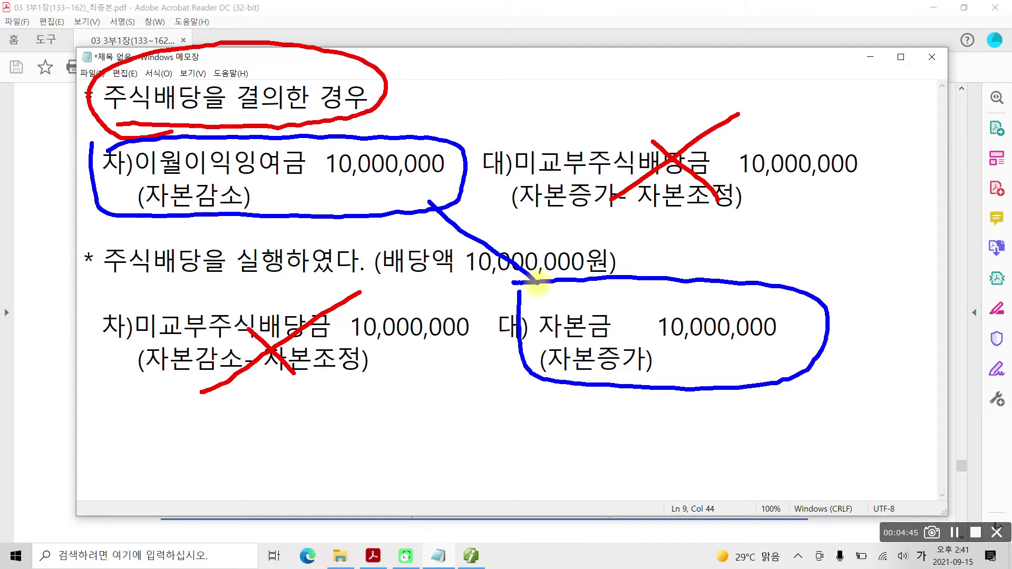
Underline the first heading in blue, draw a circled 1 beside its entry, mark beside the second entry, and clear all markup
{"action": "left_click_drag", "start_coordinate": [82, 109], "coordinate": [349, 102]}
{"action": "left_click_drag", "start_coordinate": [69, 142], "coordinate": [49, 183]}
{"action": "mouse_move", "coordinate": [64, 207]}
{"action": "left_mouse_down"}
{"action": "mouse_move", "coordinate": [27, 198]}
{"action": "mouse_move", "coordinate": [87, 158]}
{"action": "mouse_move", "coordinate": [53, 211]}
{"action": "left_mouse_up"}
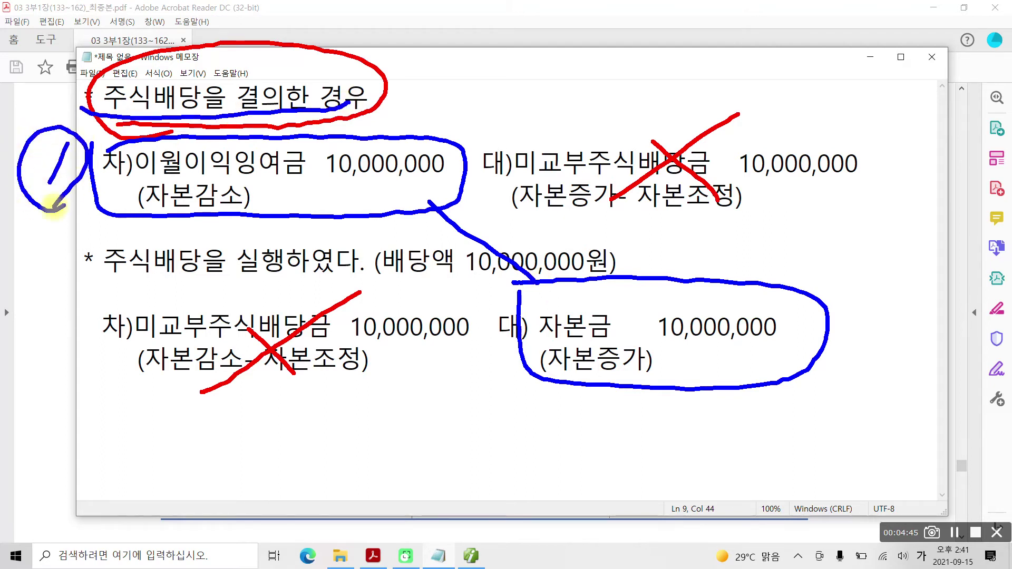
{"action": "mouse_move", "coordinate": [32, 318]}
{"action": "left_mouse_down"}
{"action": "mouse_move", "coordinate": [74, 347]}
{"action": "mouse_move", "coordinate": [60, 379]}
{"action": "left_mouse_up"}
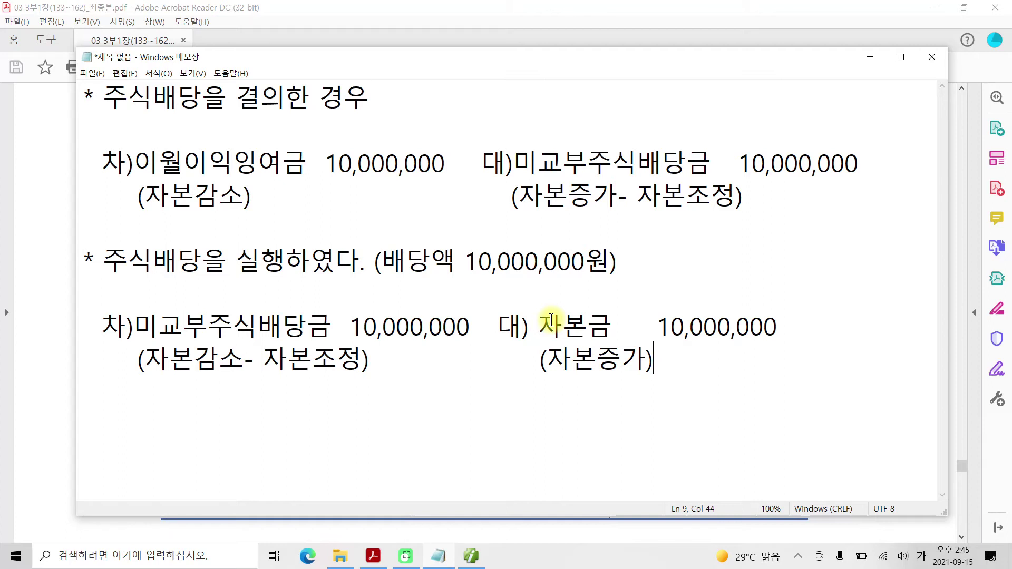
Box the 미교부주식배당금 account with its note in both entries in blue, and circle 자본조정 in the debit-side note
{"action": "mouse_move", "coordinate": [507, 134]}
{"action": "left_mouse_down"}
{"action": "mouse_move", "coordinate": [738, 229]}
{"action": "mouse_move", "coordinate": [637, 135]}
{"action": "mouse_move", "coordinate": [485, 148]}
{"action": "left_mouse_up"}
{"action": "mouse_move", "coordinate": [125, 297]}
{"action": "left_mouse_down"}
{"action": "mouse_move", "coordinate": [142, 390]}
{"action": "mouse_move", "coordinate": [383, 329]}
{"action": "mouse_move", "coordinate": [99, 314]}
{"action": "left_mouse_up"}
{"action": "mouse_move", "coordinate": [348, 397]}
{"action": "left_mouse_down"}
{"action": "mouse_move", "coordinate": [362, 345]}
{"action": "mouse_move", "coordinate": [296, 415]}
{"action": "left_mouse_up"}
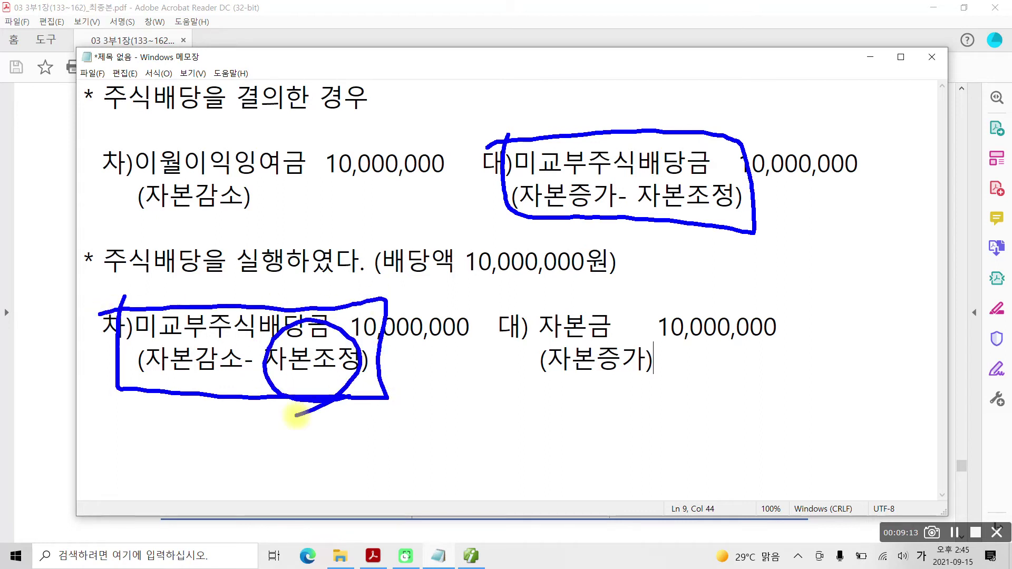
Circle 자본조정 in the credit-side note in blue and clear all markup from the journal entries
{"action": "left_click_drag", "start_coordinate": [665, 160], "coordinate": [678, 229]}
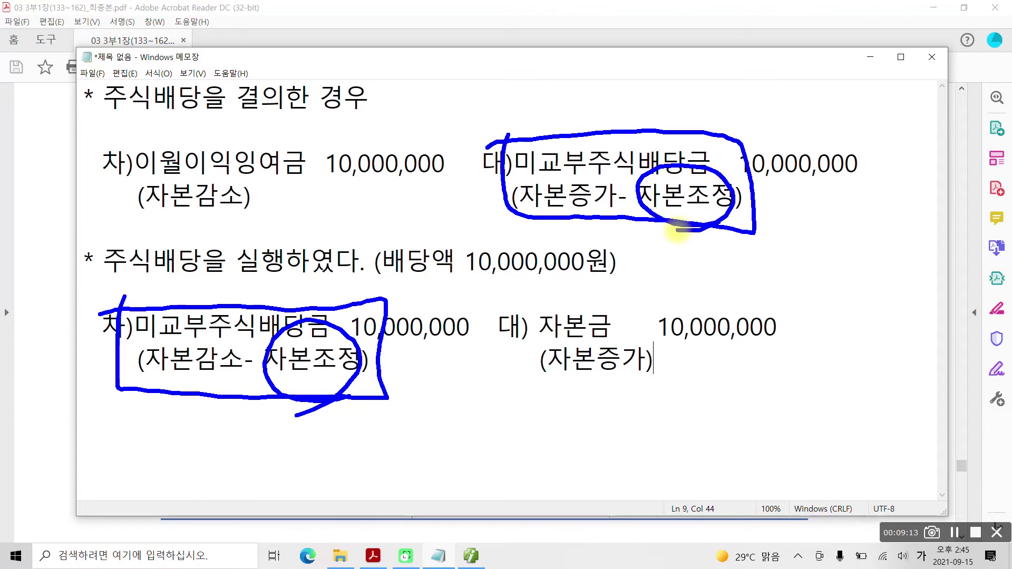
{"action": "key", "text": "Escape"}
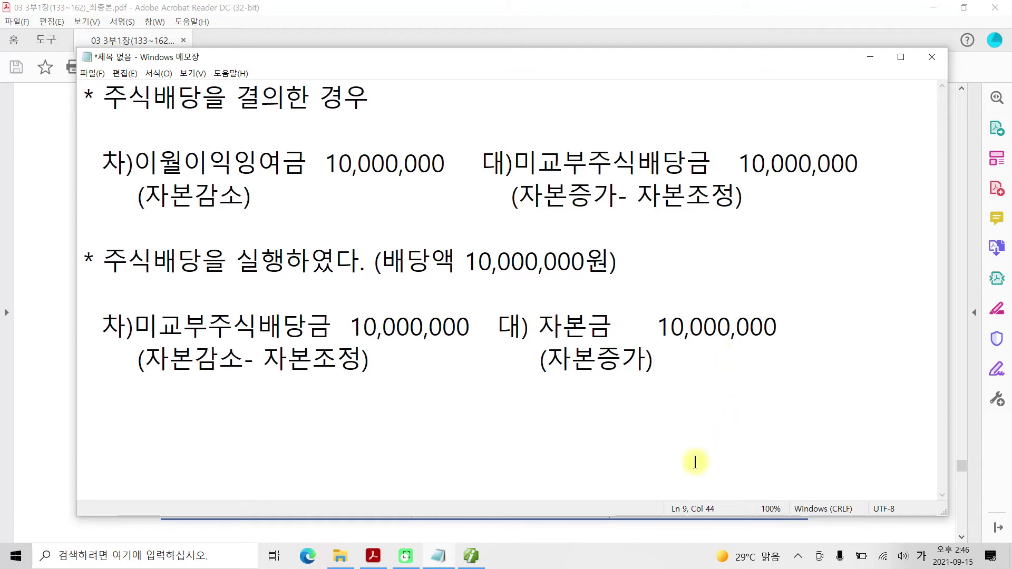
Switch to Smart A, box the 미지급배당금 and 미교부주식배당금 account names in blue, and clear the markup
{"action": "left_click", "coordinate": [470, 557]}
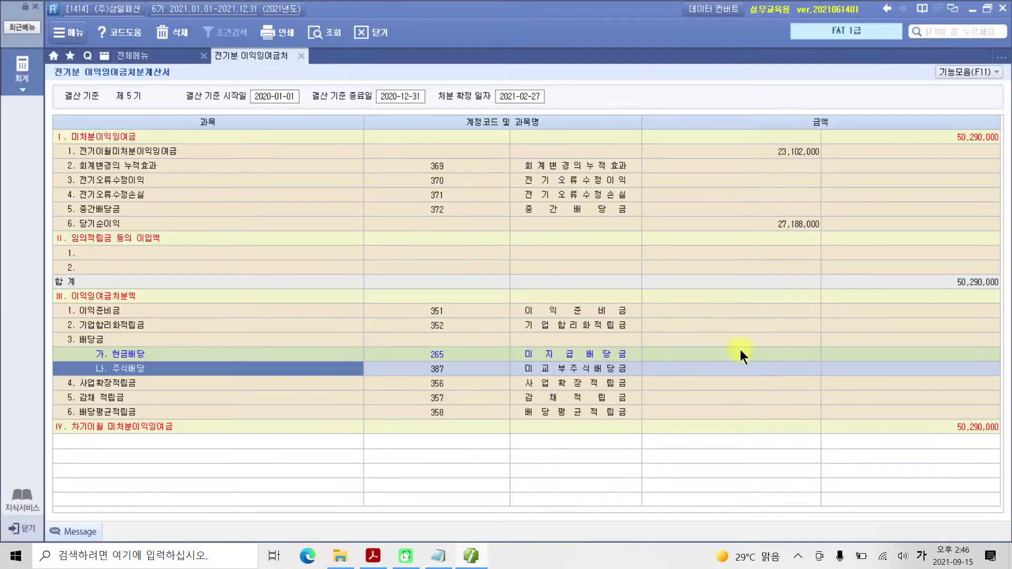
{"action": "key", "text": "ctrl+2"}
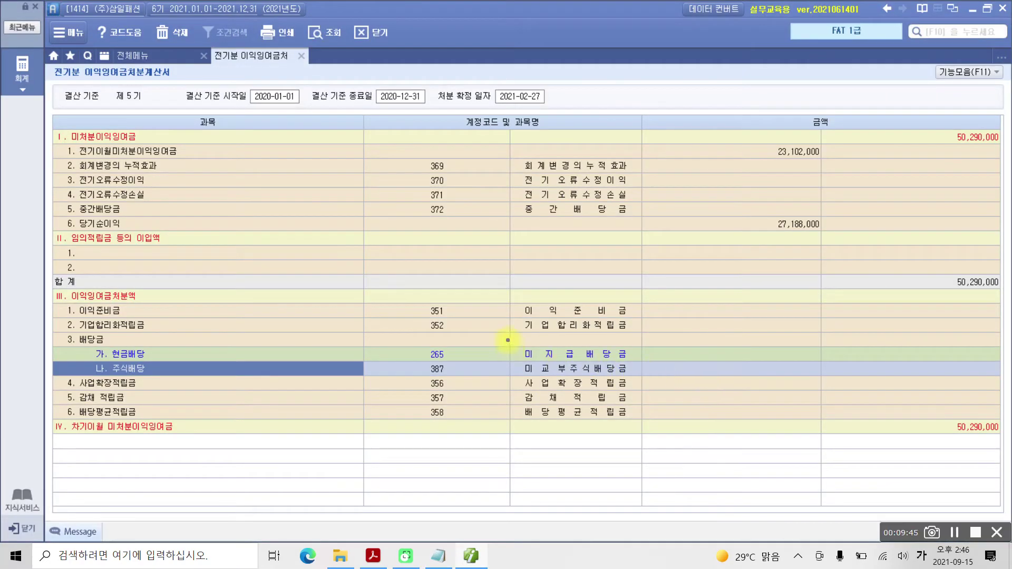
{"action": "mouse_move", "coordinate": [509, 338]}
{"action": "left_mouse_down"}
{"action": "mouse_move", "coordinate": [610, 387]}
{"action": "mouse_move", "coordinate": [656, 383]}
{"action": "left_mouse_up"}
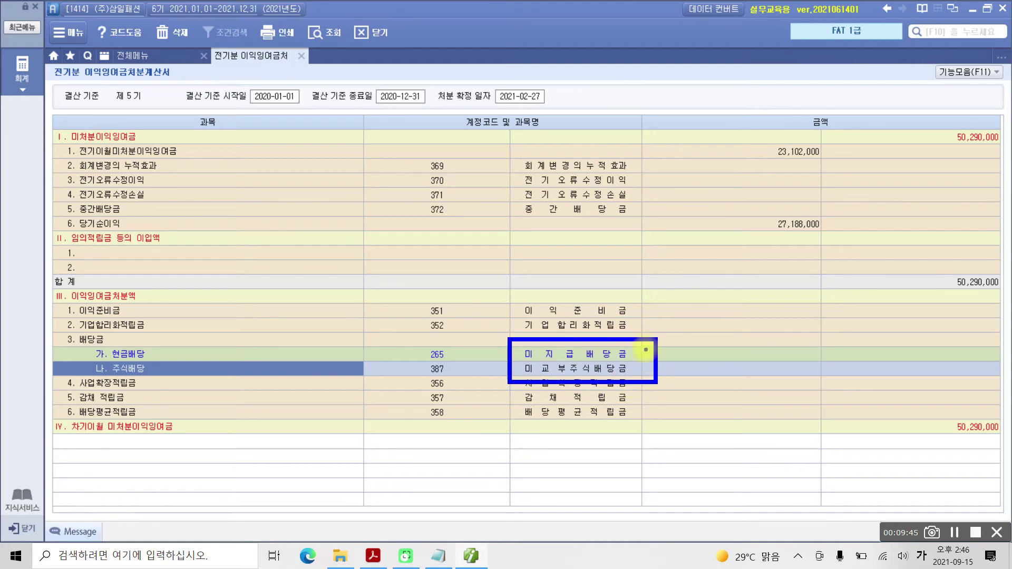
{"action": "mouse_move", "coordinate": [646, 353]}
{"action": "left_mouse_down"}
{"action": "mouse_move", "coordinate": [659, 346]}
{"action": "mouse_move", "coordinate": [643, 373]}
{"action": "mouse_move", "coordinate": [655, 361]}
{"action": "left_mouse_up"}
{"action": "key", "text": "Escape"}
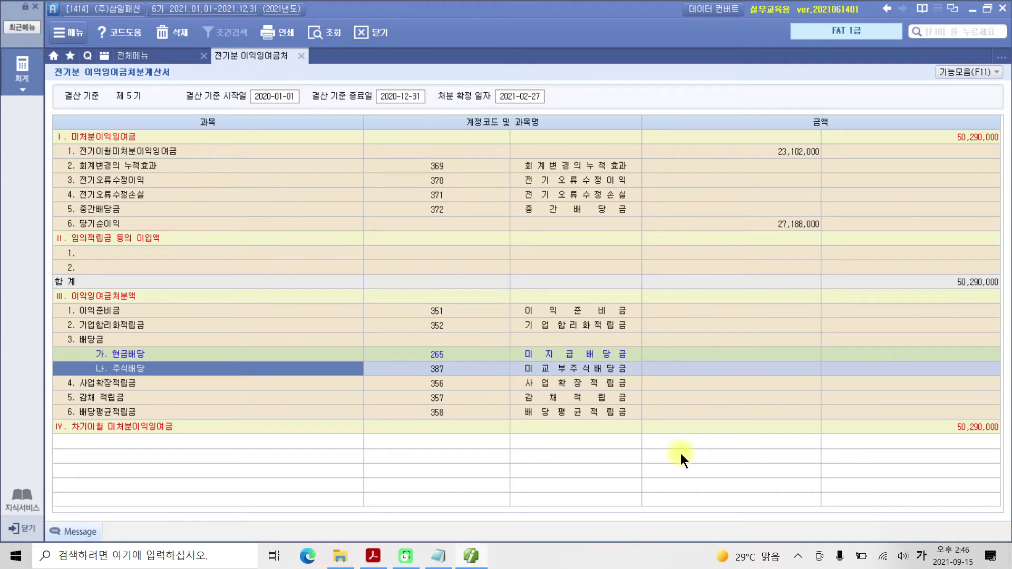
Return to the PDF, box and tick the 23,102,000 amount and the 처분확정일 line in blue, and clear the markup
{"action": "left_click", "coordinate": [470, 556]}
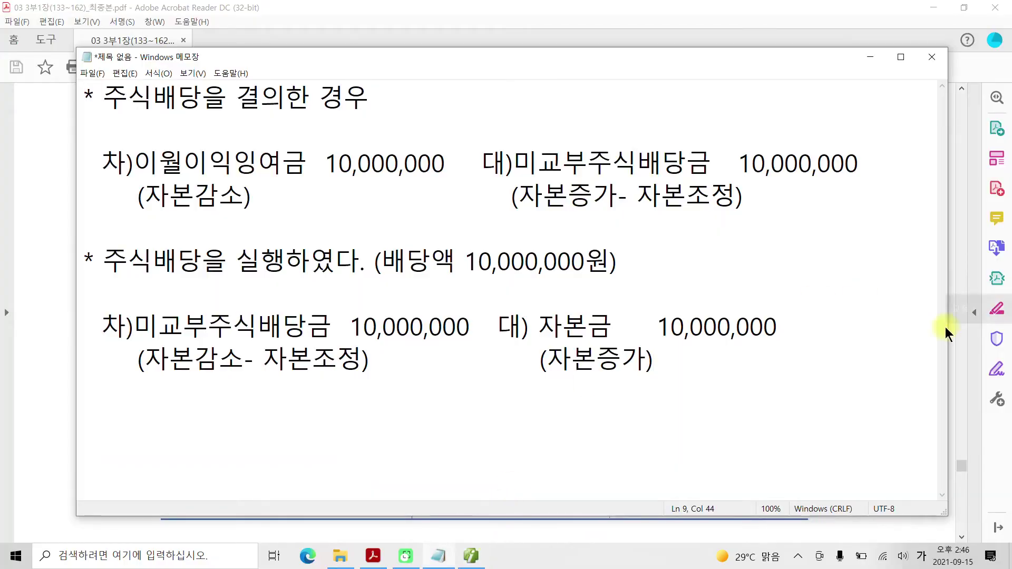
{"action": "left_click", "coordinate": [871, 56]}
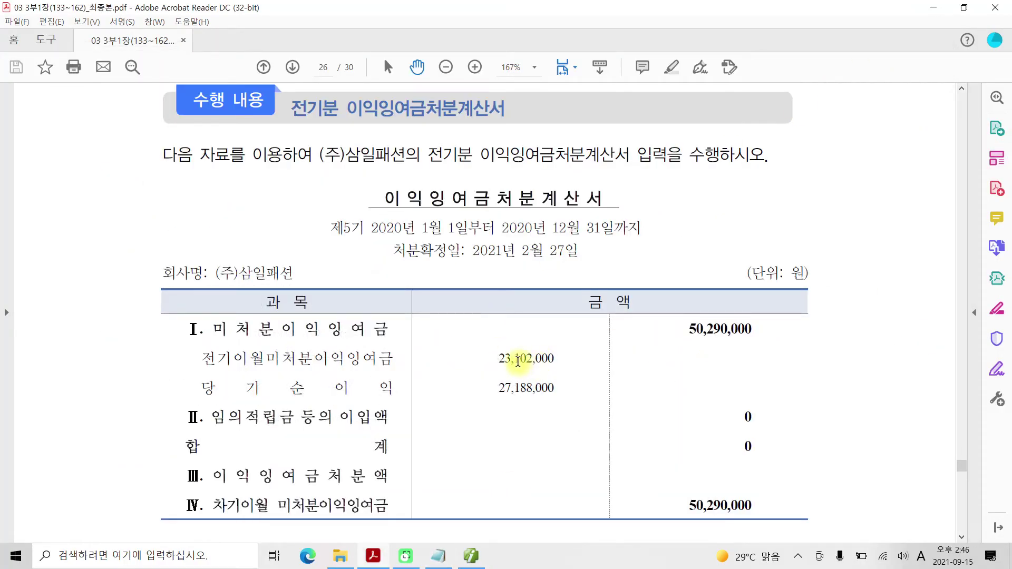
{"action": "mouse_move", "coordinate": [478, 346]}
{"action": "left_mouse_down"}
{"action": "mouse_move", "coordinate": [582, 373]}
{"action": "mouse_move", "coordinate": [606, 357]}
{"action": "left_mouse_up"}
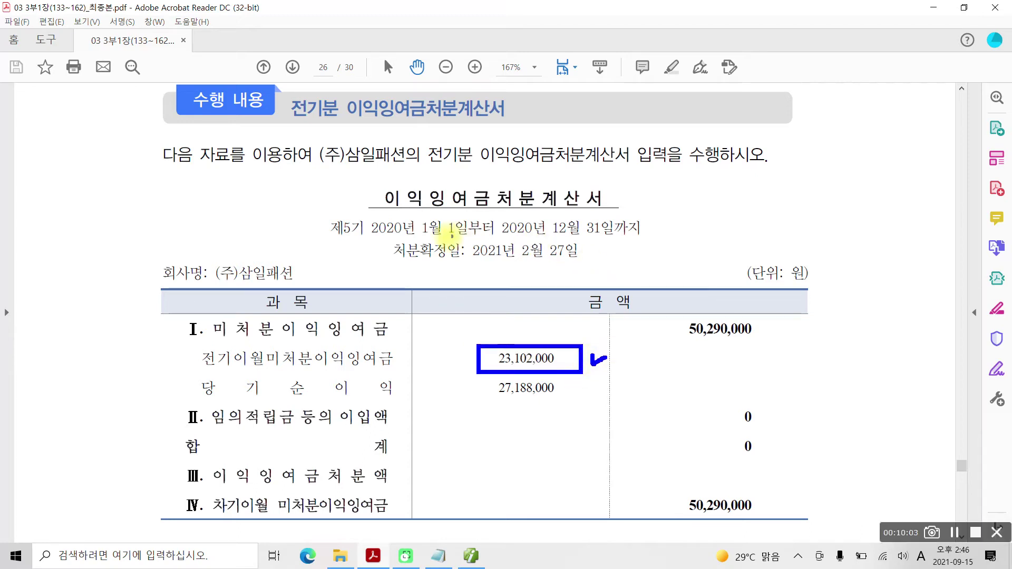
{"action": "mouse_move", "coordinate": [389, 239]}
{"action": "left_mouse_down"}
{"action": "mouse_move", "coordinate": [612, 271]}
{"action": "mouse_move", "coordinate": [654, 248]}
{"action": "left_mouse_up"}
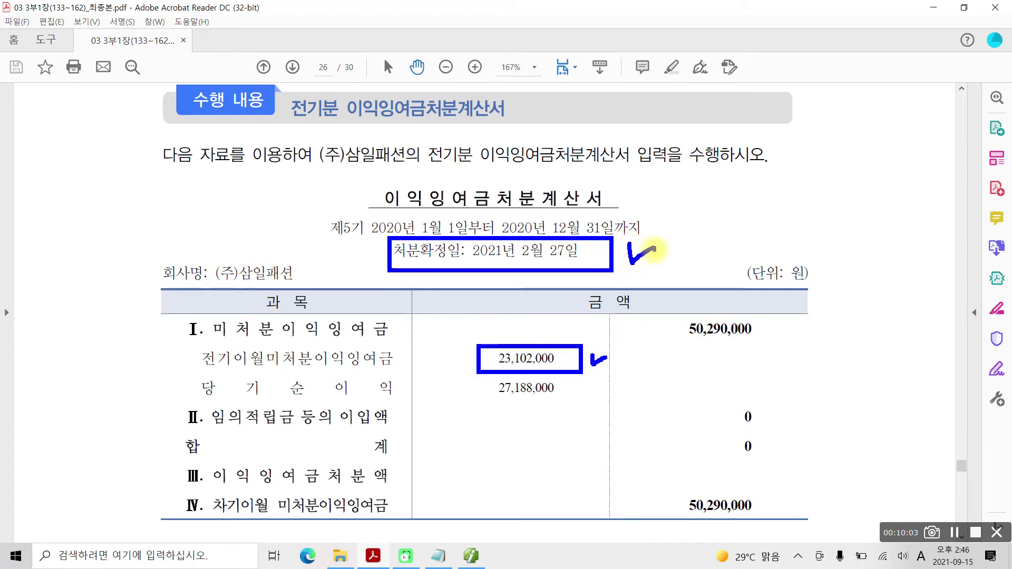
{"action": "key", "text": "Escape"}
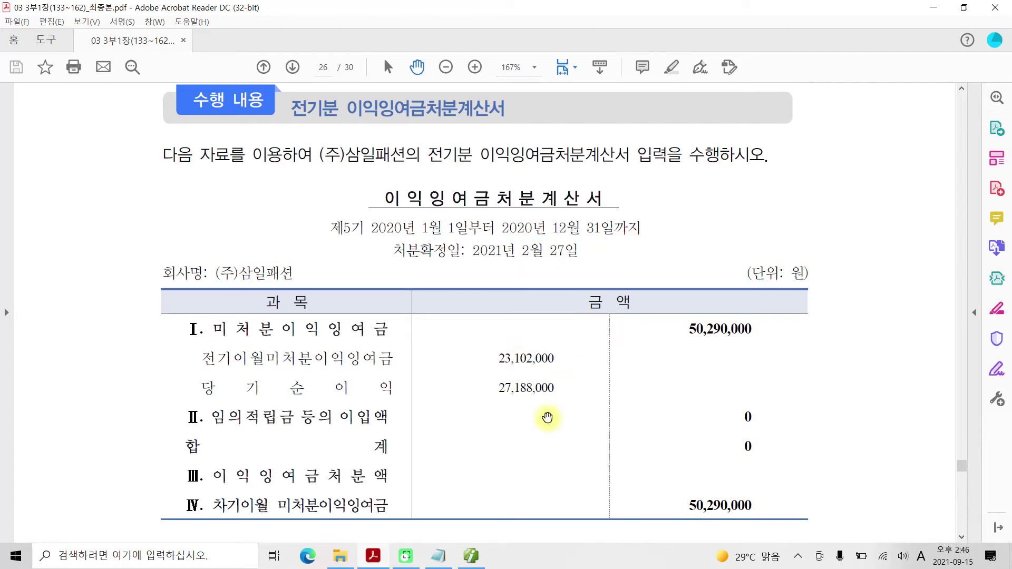
Box the 수행 tip on PDF page 27, underline 미처분이익잉여금의 금액은, 전기분재무상태표의 and 이월이익잉여금 in blue, and clear the markup
{"action": "scroll", "coordinate": [547, 417], "scroll_direction": "down", "scroll_amount": 10}
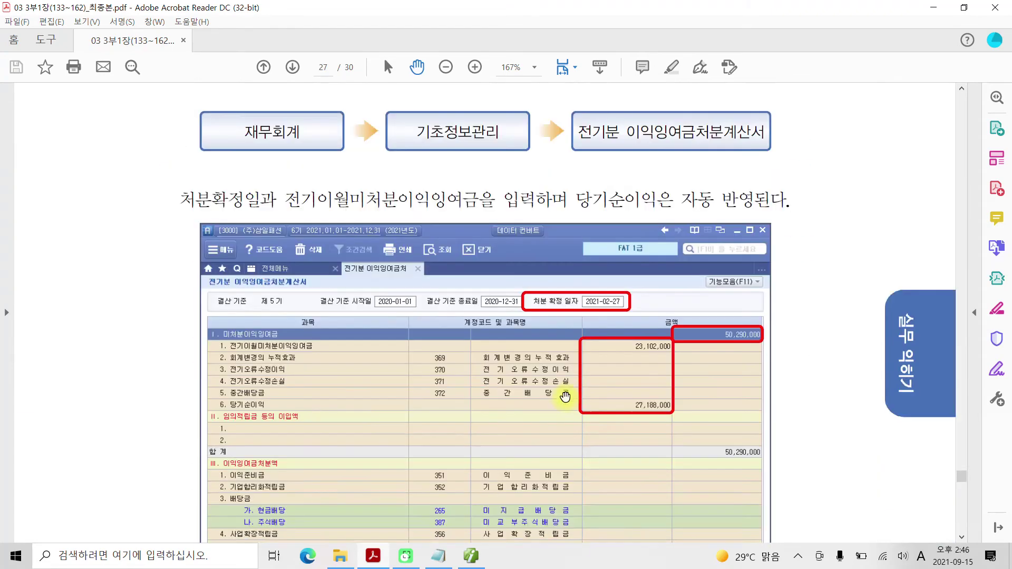
{"action": "scroll", "coordinate": [565, 397], "scroll_direction": "down", "scroll_amount": 4}
{"action": "scroll", "coordinate": [565, 397], "scroll_direction": "down", "scroll_amount": 11}
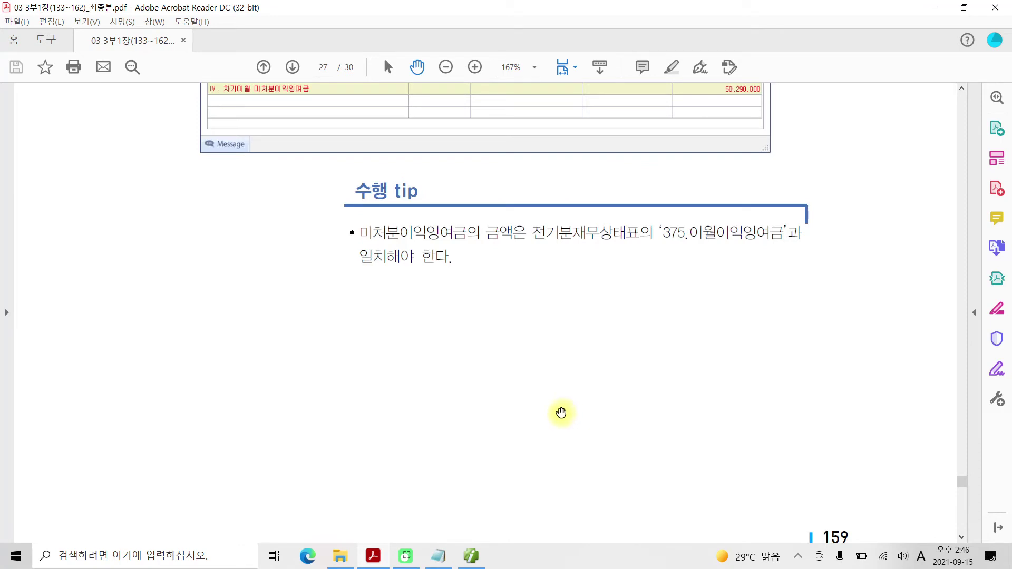
{"action": "left_click_drag", "start_coordinate": [303, 206], "coordinate": [817, 298]}
{"action": "left_click_drag", "start_coordinate": [360, 244], "coordinate": [777, 244]}
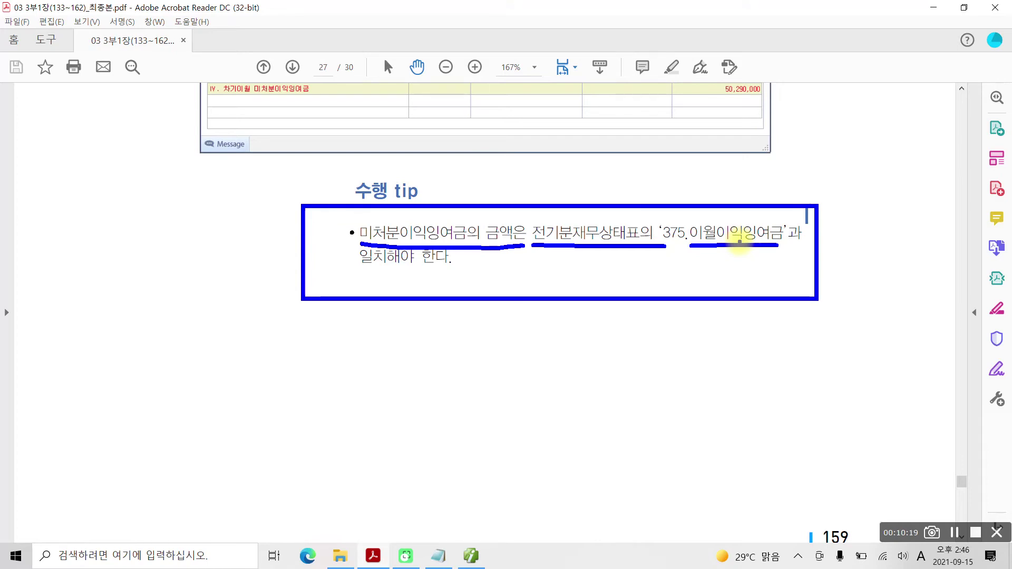
{"action": "key", "text": "Escape"}
Underline the 당좌예금 and 보통예금 accounts in the PDF's 거래처별 초기이월 table in blue, and clear the markup
{"action": "scroll", "coordinate": [535, 476], "scroll_direction": "down", "scroll_amount": 2}
{"action": "scroll", "coordinate": [535, 476], "scroll_direction": "down", "scroll_amount": 15}
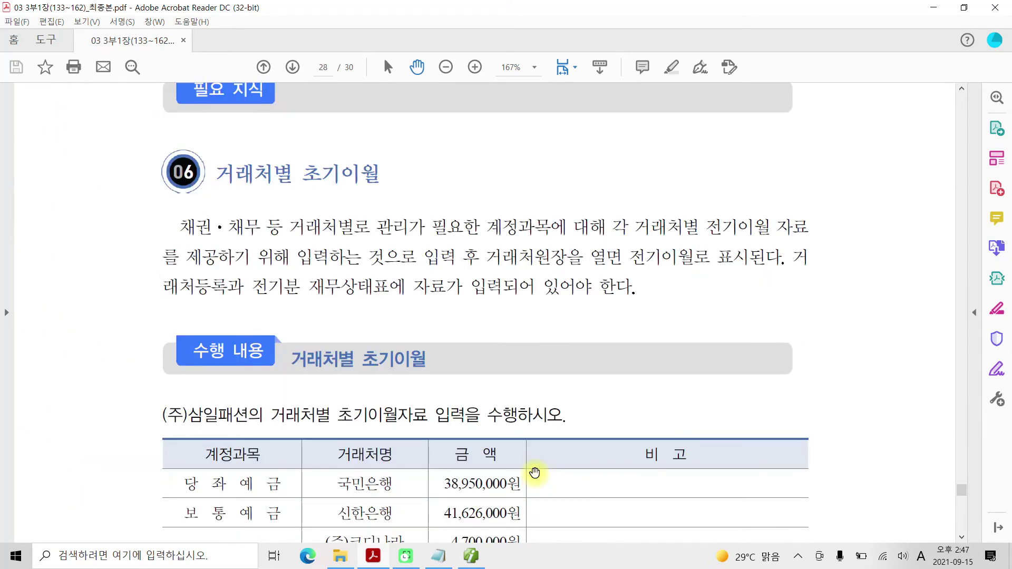
{"action": "scroll", "coordinate": [535, 473], "scroll_direction": "down", "scroll_amount": 1}
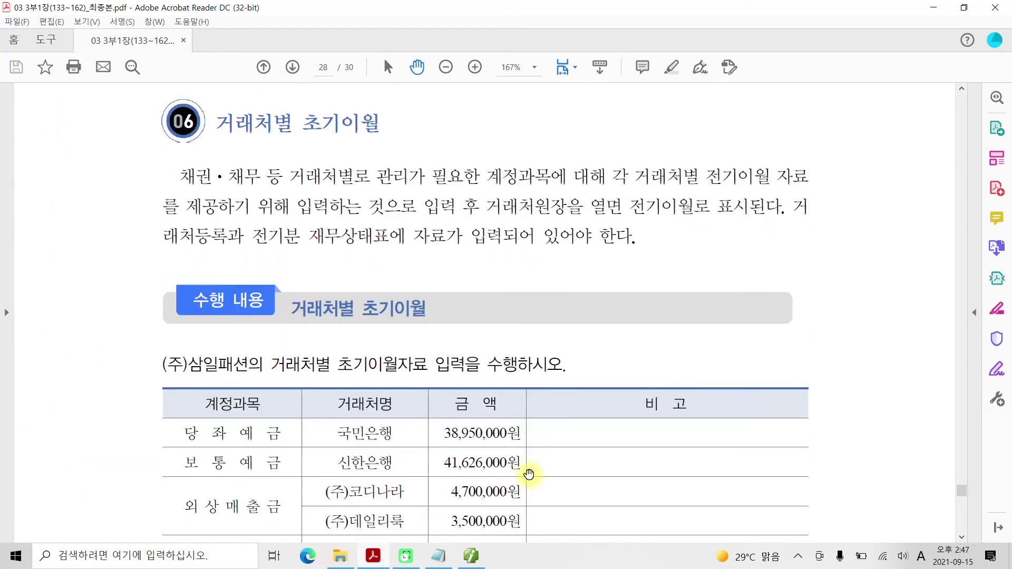
{"action": "scroll", "coordinate": [519, 477], "scroll_direction": "down", "scroll_amount": 1}
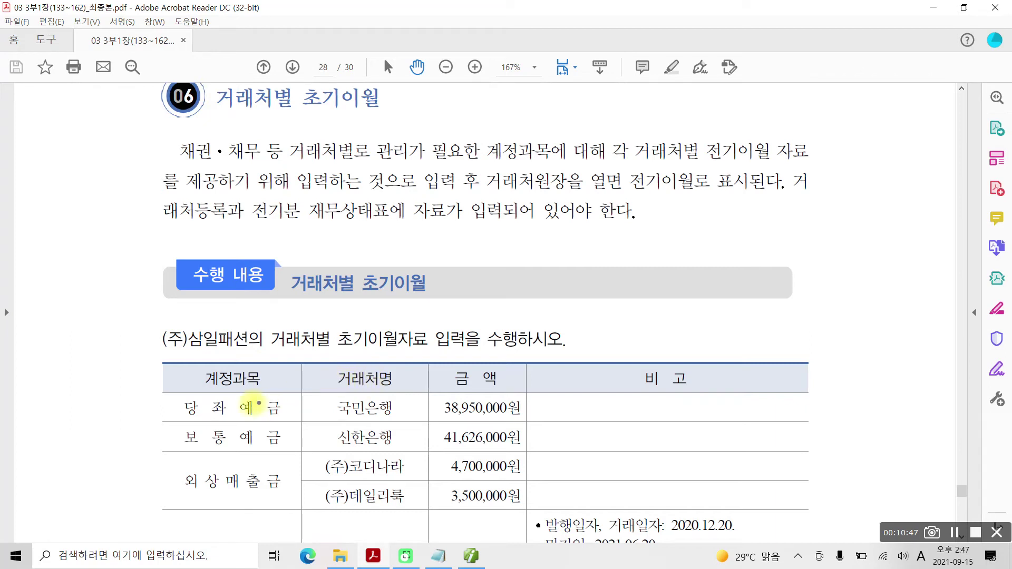
{"action": "left_click_drag", "start_coordinate": [178, 420], "coordinate": [303, 420]}
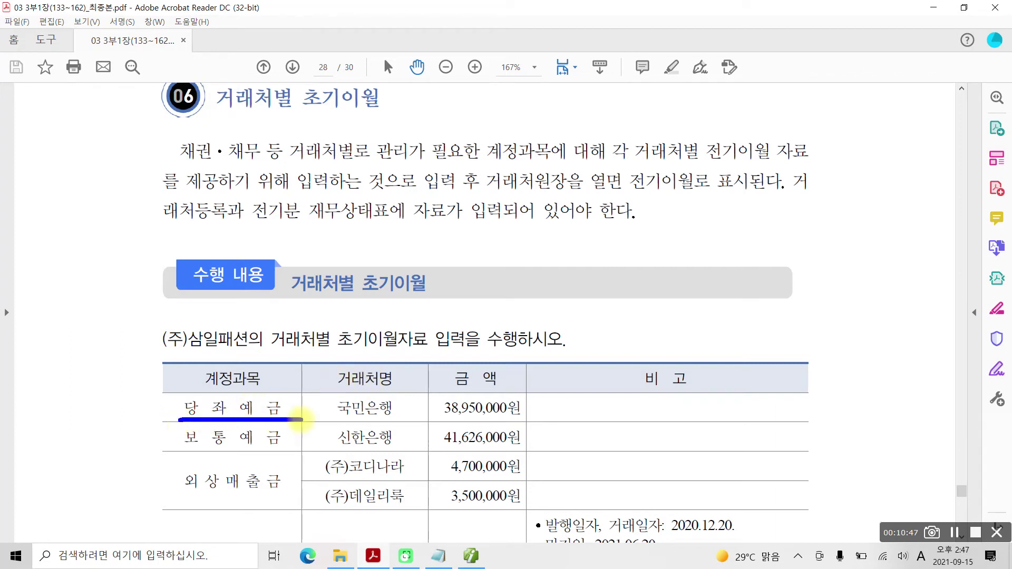
{"action": "mouse_move", "coordinate": [184, 452]}
{"action": "left_mouse_down"}
{"action": "mouse_move", "coordinate": [306, 452]}
{"action": "mouse_move", "coordinate": [295, 452]}
{"action": "left_mouse_up"}
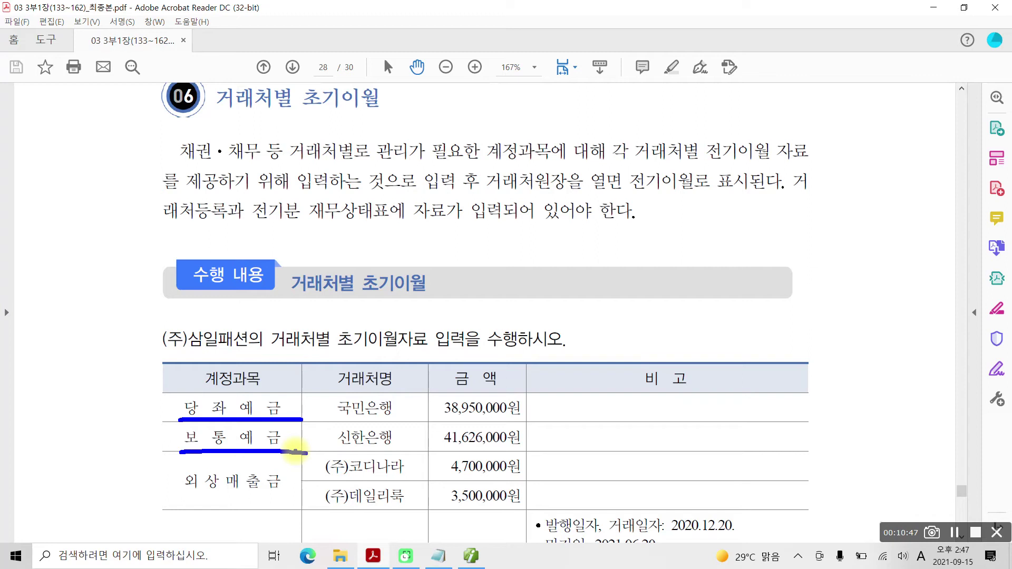
{"action": "key", "text": "Escape"}
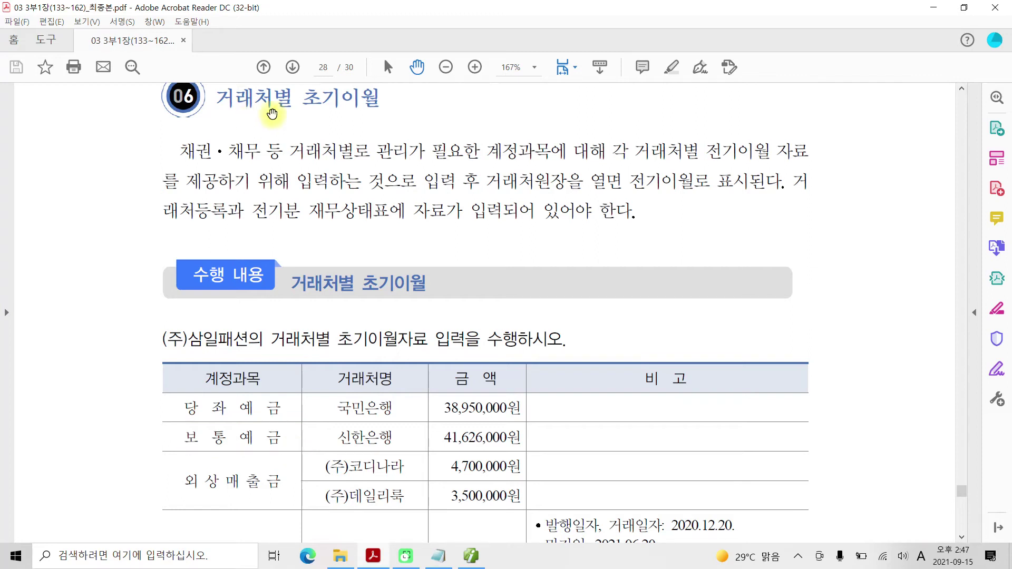
Box the table's account names, bracket the asset and liability groups, circle 거래처별 초기이월자료 in the instruction, and clear the markup
{"action": "scroll", "coordinate": [543, 374], "scroll_direction": "down", "scroll_amount": 2}
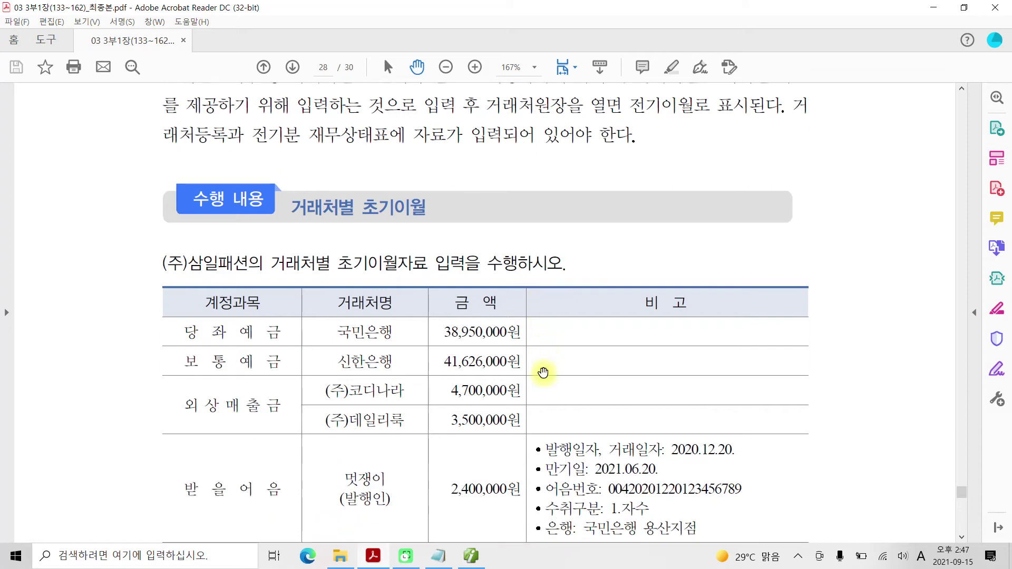
{"action": "scroll", "coordinate": [543, 375], "scroll_direction": "down", "scroll_amount": 1}
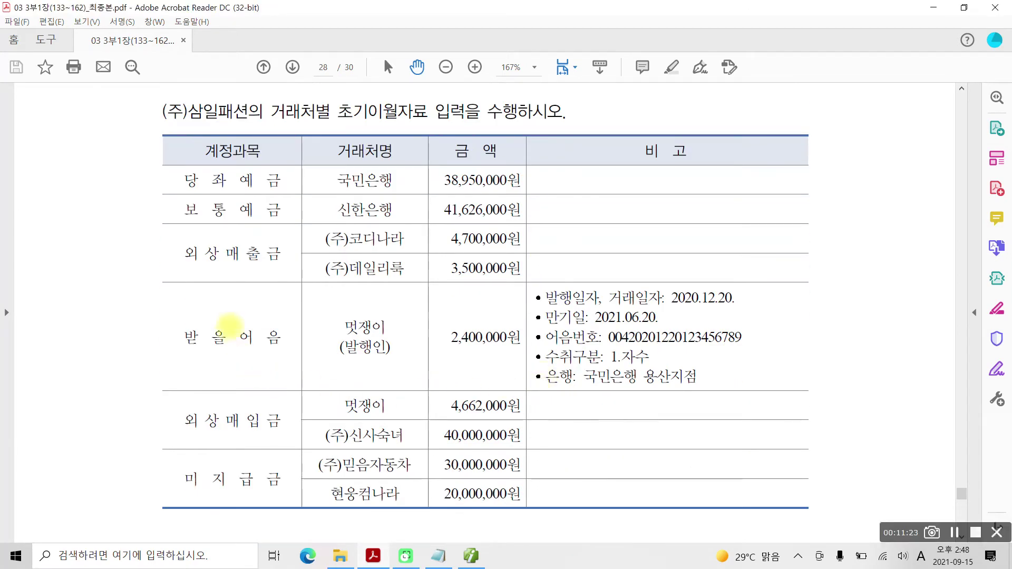
{"action": "left_click_drag", "start_coordinate": [161, 163], "coordinate": [303, 520]}
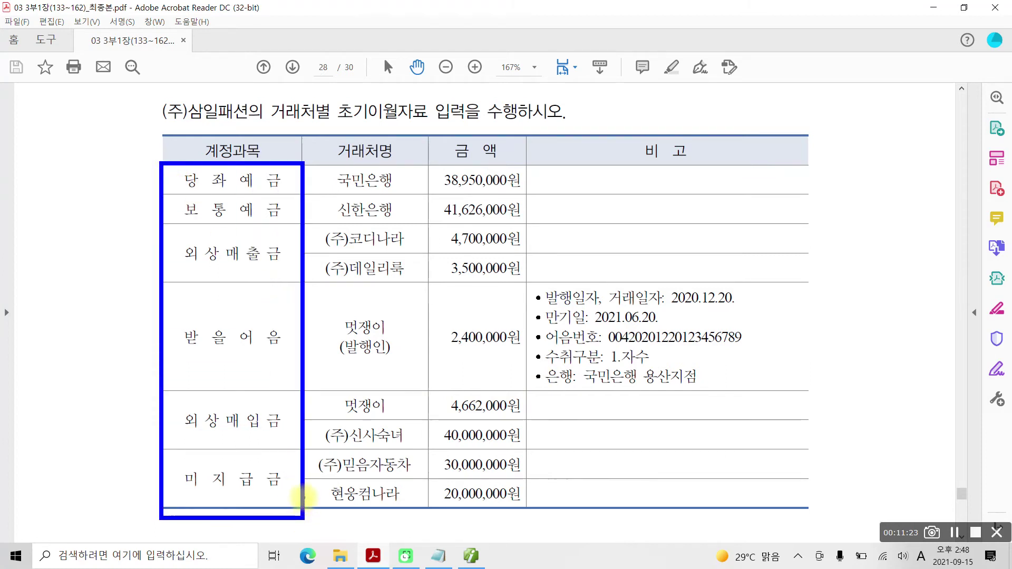
{"action": "mouse_move", "coordinate": [167, 161]}
{"action": "left_mouse_down"}
{"action": "mouse_move", "coordinate": [144, 203]}
{"action": "mouse_move", "coordinate": [171, 403]}
{"action": "mouse_move", "coordinate": [158, 400]}
{"action": "mouse_move", "coordinate": [134, 475]}
{"action": "mouse_move", "coordinate": [160, 499]}
{"action": "left_mouse_up"}
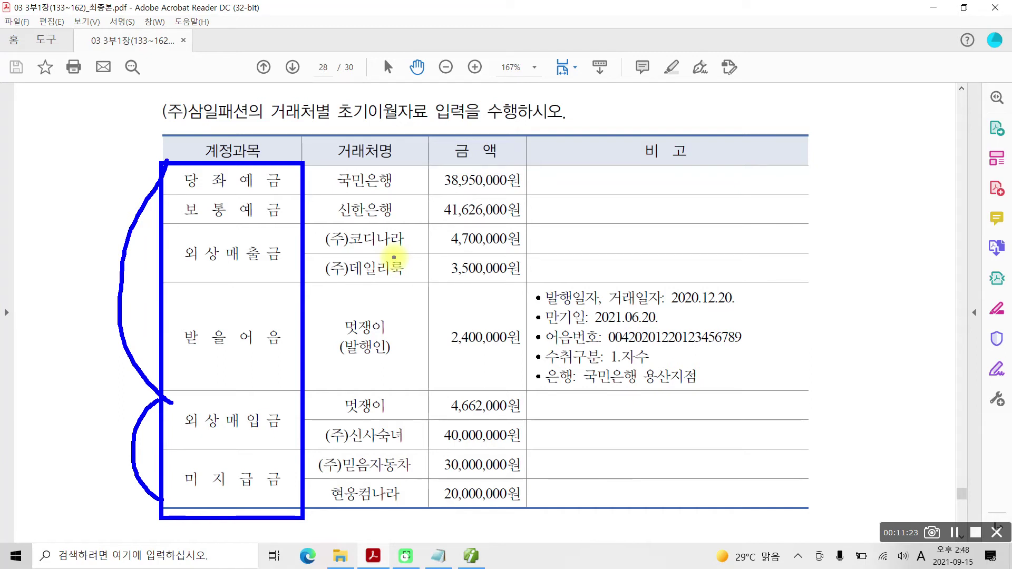
{"action": "mouse_move", "coordinate": [361, 134]}
{"action": "left_mouse_down"}
{"action": "mouse_move", "coordinate": [303, 138]}
{"action": "mouse_move", "coordinate": [304, 153]}
{"action": "left_mouse_up"}
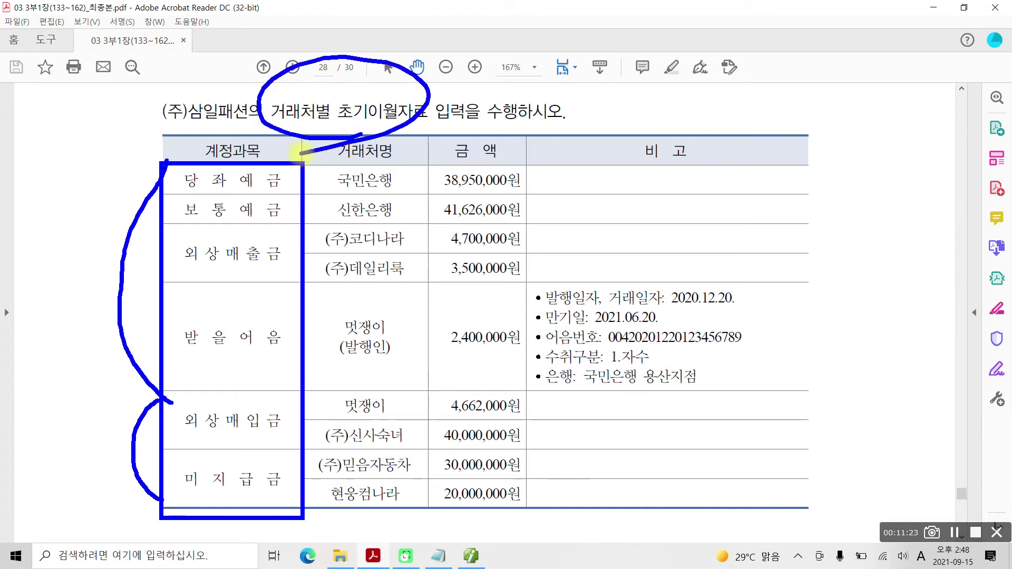
{"action": "key", "text": "Escape"}
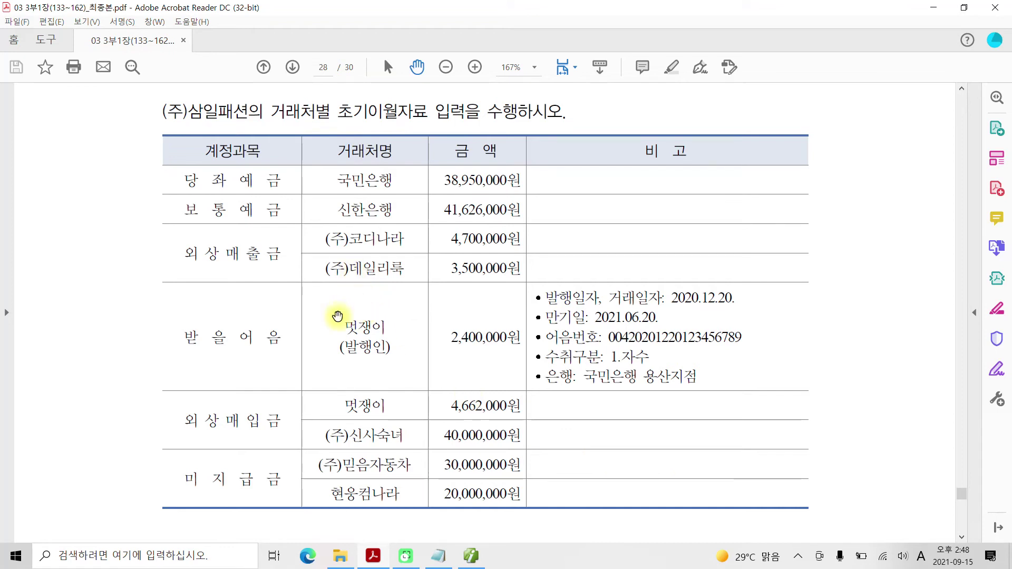
Box the 계정과목, 거래처명 and 금액 columns of the table in blue and clear the markup
{"action": "left_click_drag", "start_coordinate": [158, 126], "coordinate": [544, 530]}
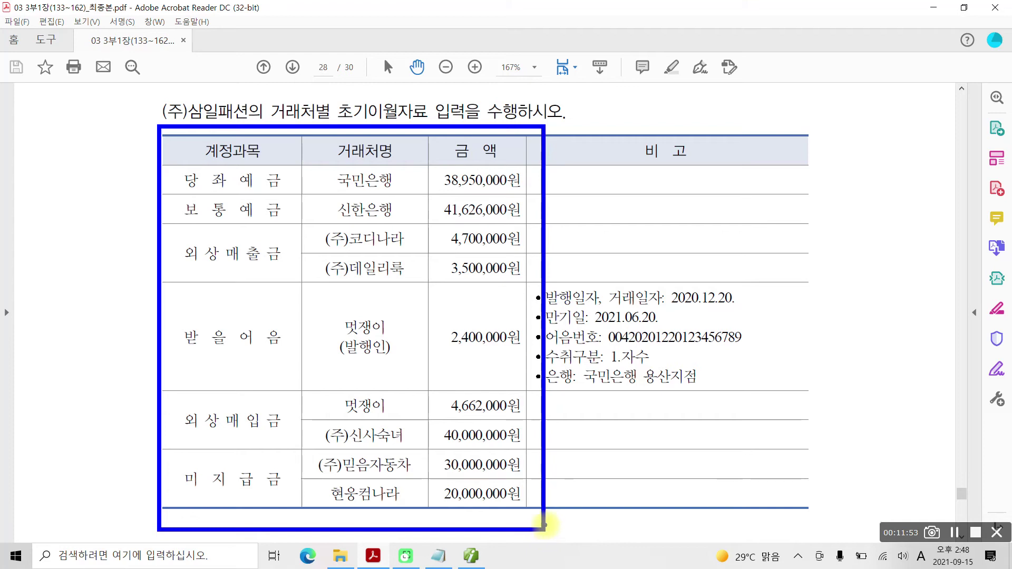
{"action": "key", "text": "Escape"}
Switch to Smart A, close the 전기분 이익잉여금처분계산서, and open 거래처별초기이월 after boxing its entry in the full menu
{"action": "left_click", "coordinate": [471, 555]}
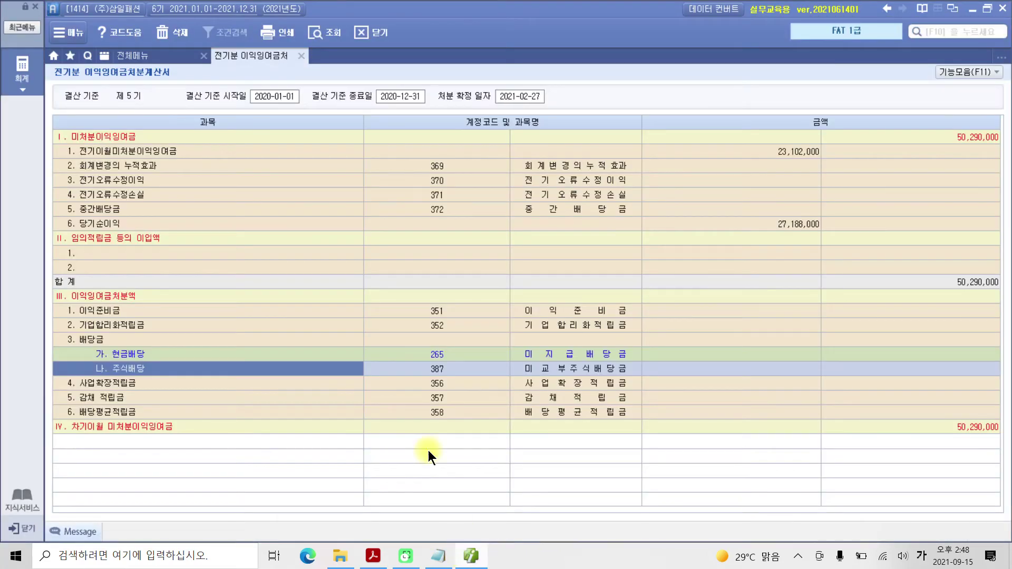
{"action": "left_click", "coordinate": [299, 57]}
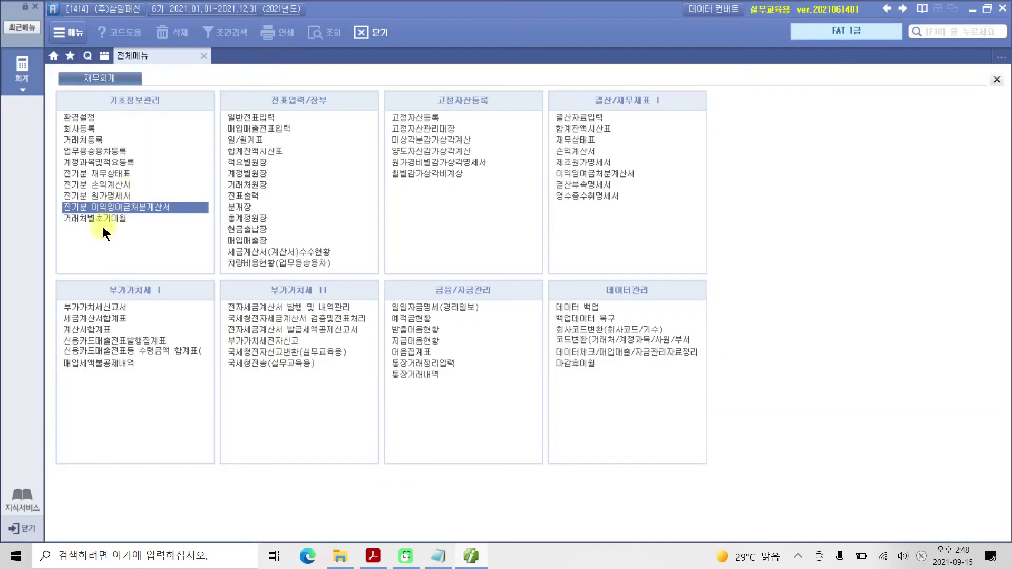
{"action": "left_click_drag", "start_coordinate": [57, 206], "coordinate": [178, 235]}
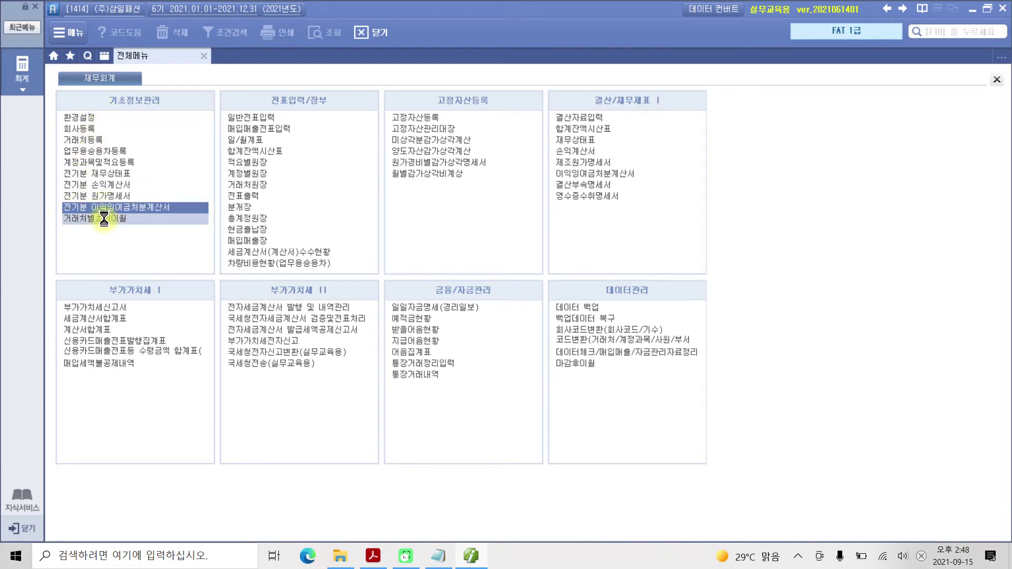
{"action": "left_click", "coordinate": [104, 219]}
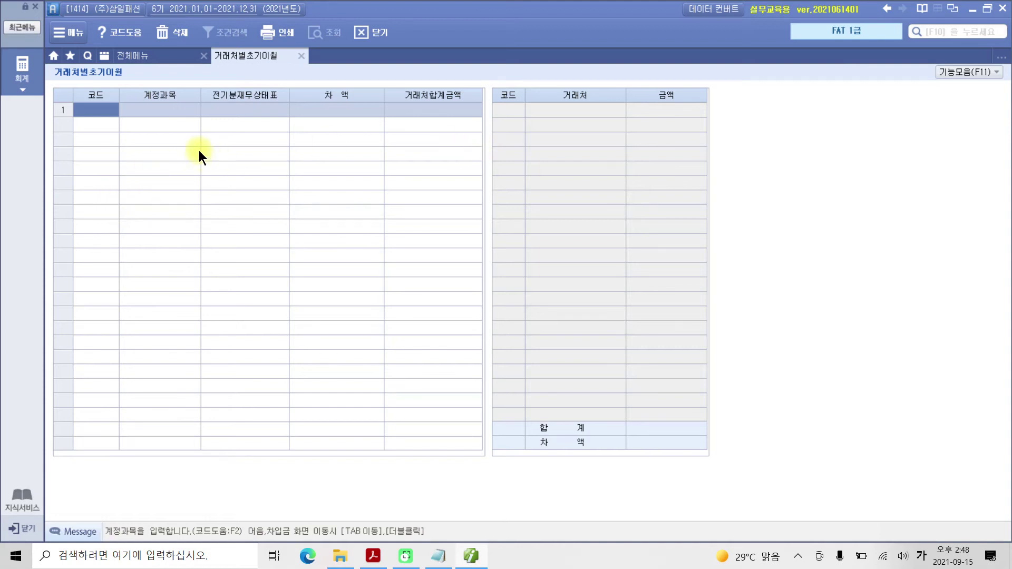
Circle the empty account grid and the 기능모음 control in blue, and clear the markup
{"action": "mouse_move", "coordinate": [282, 437]}
{"action": "left_mouse_down"}
{"action": "mouse_move", "coordinate": [143, 407]}
{"action": "mouse_move", "coordinate": [321, 411]}
{"action": "mouse_move", "coordinate": [299, 437]}
{"action": "left_mouse_up"}
{"action": "mouse_move", "coordinate": [998, 108]}
{"action": "left_mouse_down"}
{"action": "mouse_move", "coordinate": [978, 109]}
{"action": "mouse_move", "coordinate": [970, 39]}
{"action": "mouse_move", "coordinate": [924, 156]}
{"action": "mouse_move", "coordinate": [996, 48]}
{"action": "mouse_move", "coordinate": [863, 62]}
{"action": "mouse_move", "coordinate": [888, 33]}
{"action": "left_mouse_up"}
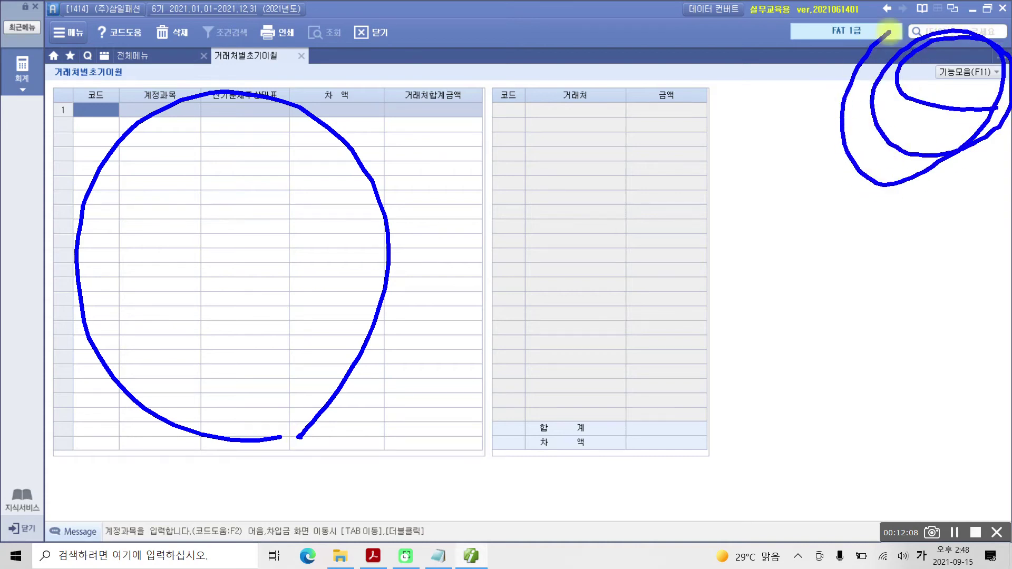
{"action": "key", "text": "Escape"}
Load the 전기분 재무상태표 data into 거래처별초기이월 with the 불러오기 function
{"action": "left_click", "coordinate": [941, 75]}
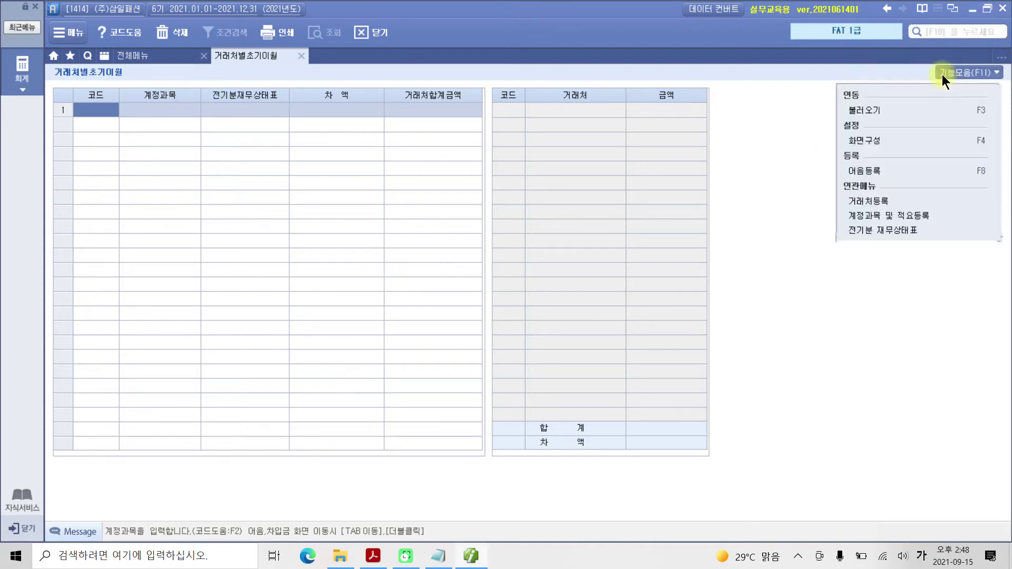
{"action": "left_click", "coordinate": [874, 109]}
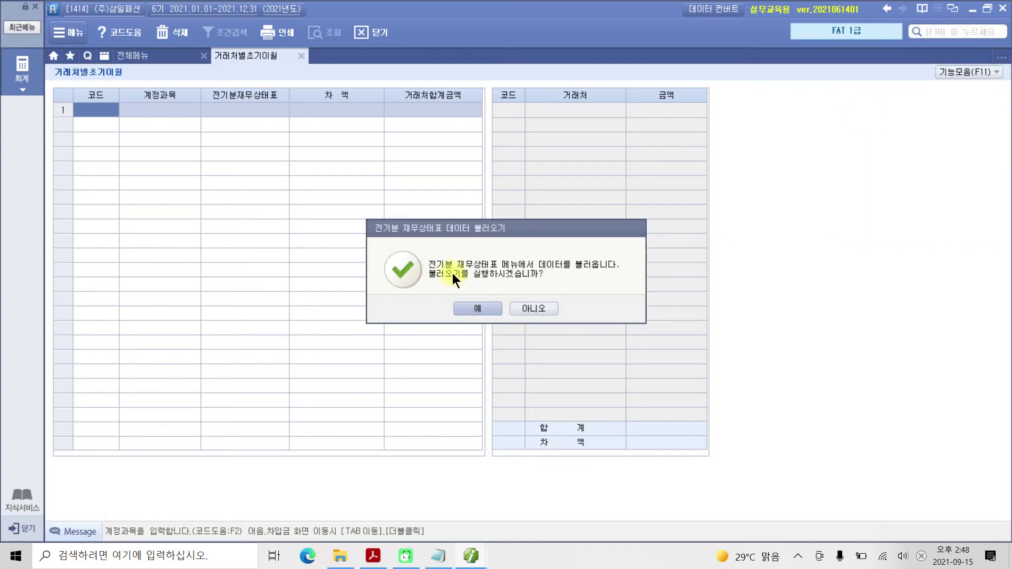
{"action": "left_click", "coordinate": [478, 309]}
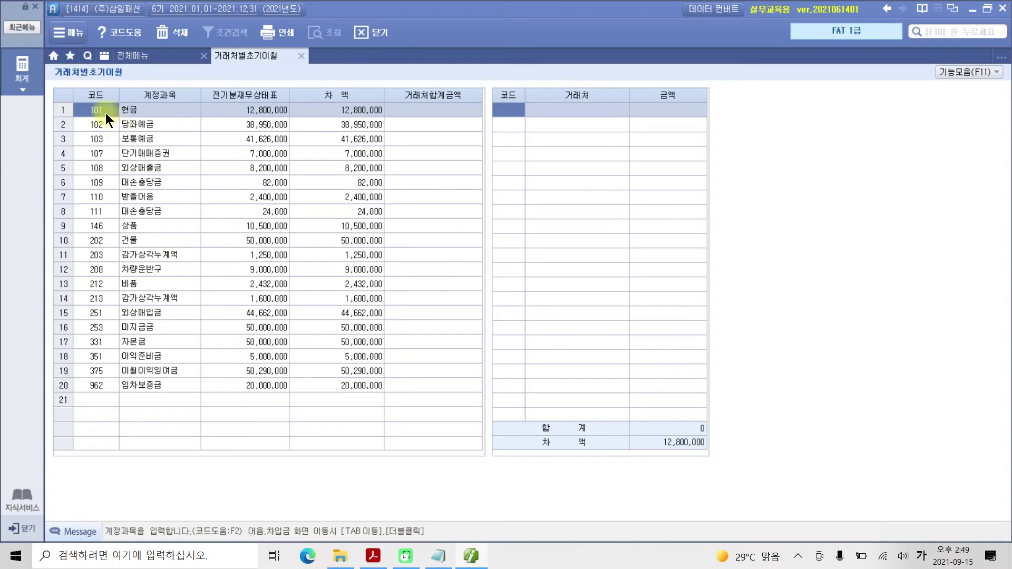
Mark the first client code cell for 당좌예금 in blue, and choose 국민은행(당좌) as the client there
{"action": "left_click", "coordinate": [153, 123]}
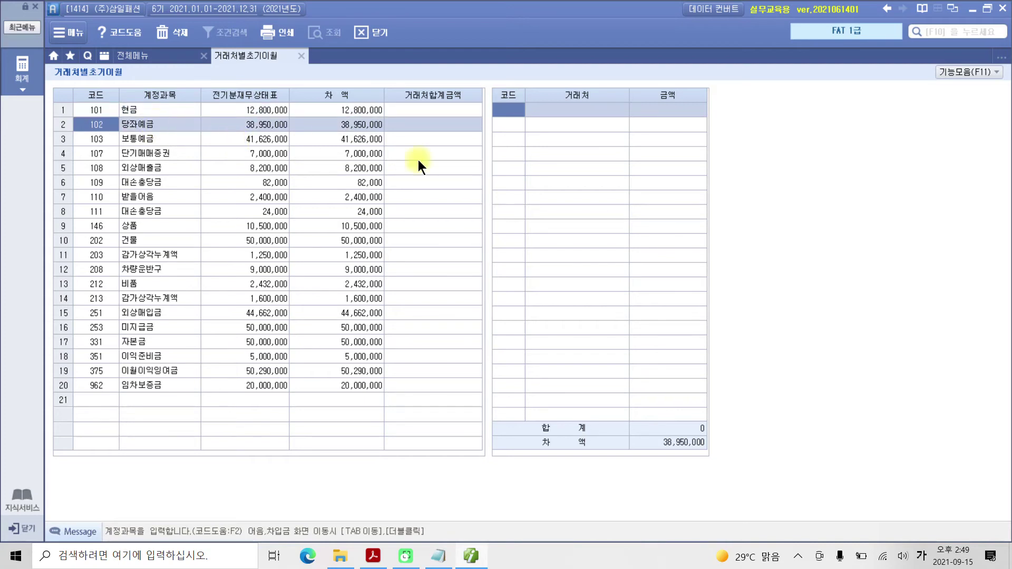
{"action": "left_click", "coordinate": [522, 112]}
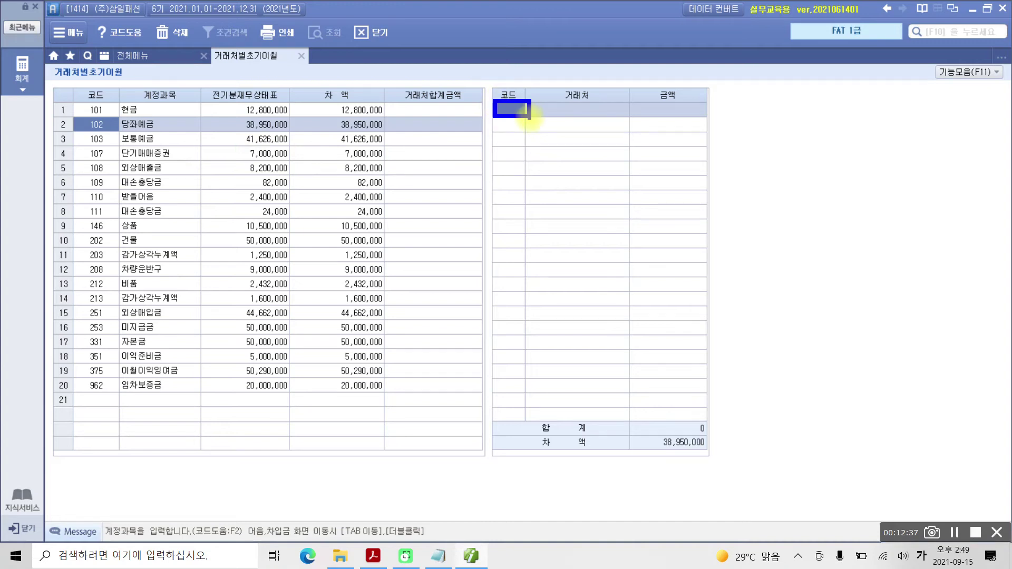
{"action": "left_click", "coordinate": [510, 109]}
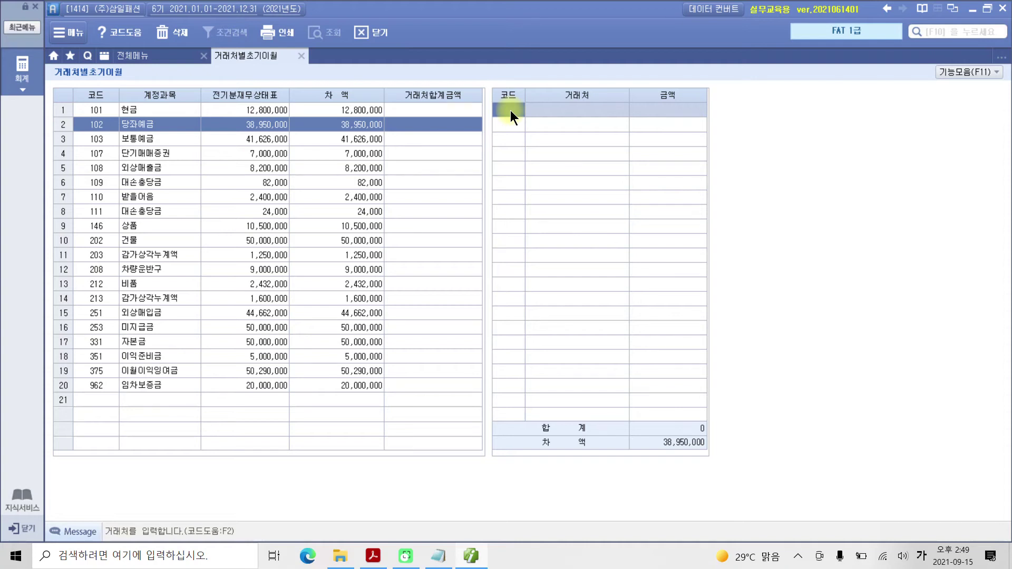
{"action": "key", "text": "F2"}
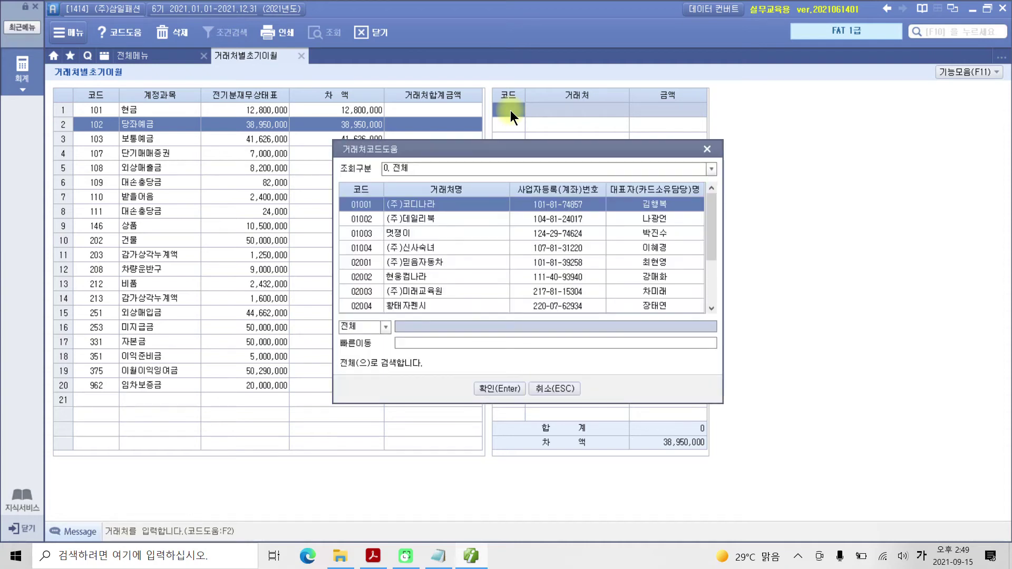
{"action": "type", "text": "ㅜㄱㅁ"}
{"action": "key", "text": "BackSpace"}
{"action": "key", "text": "BackSpace"}
{"action": "key", "text": "BackSpace"}
{"action": "type", "text": "구"}
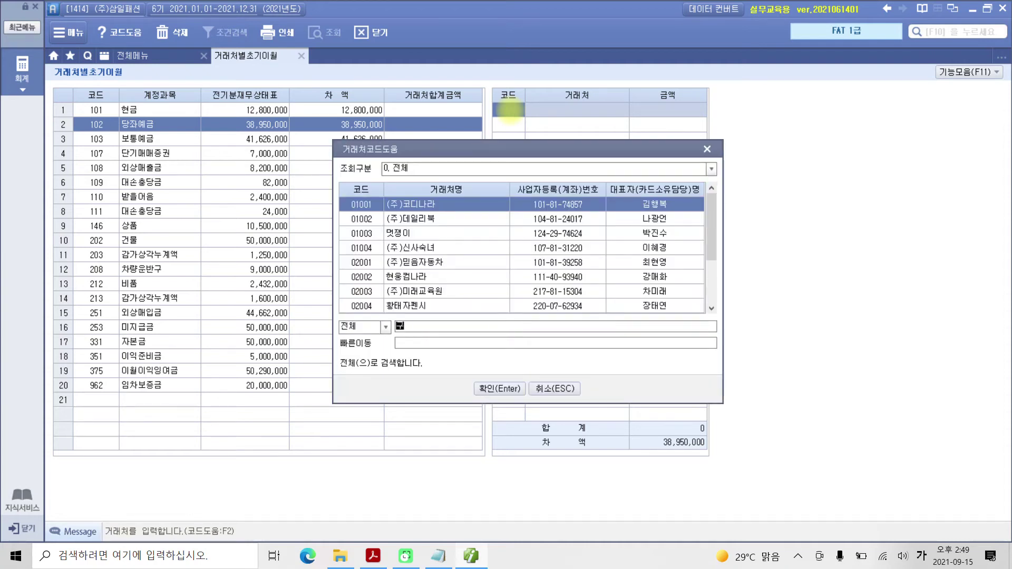
{"action": "type", "text": "ㄱ민"}
{"action": "key", "text": "Return"}
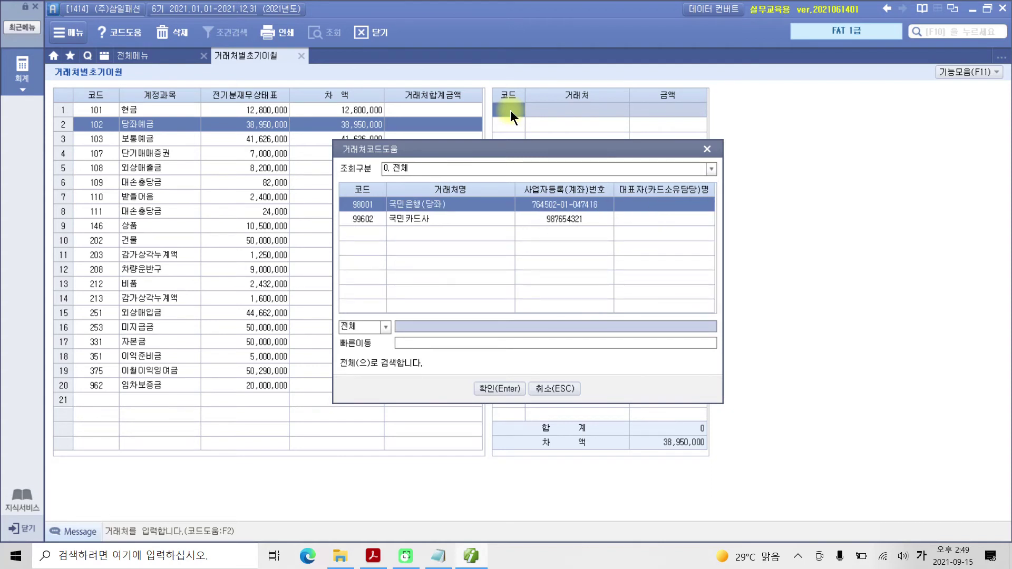
{"action": "key", "text": "Return"}
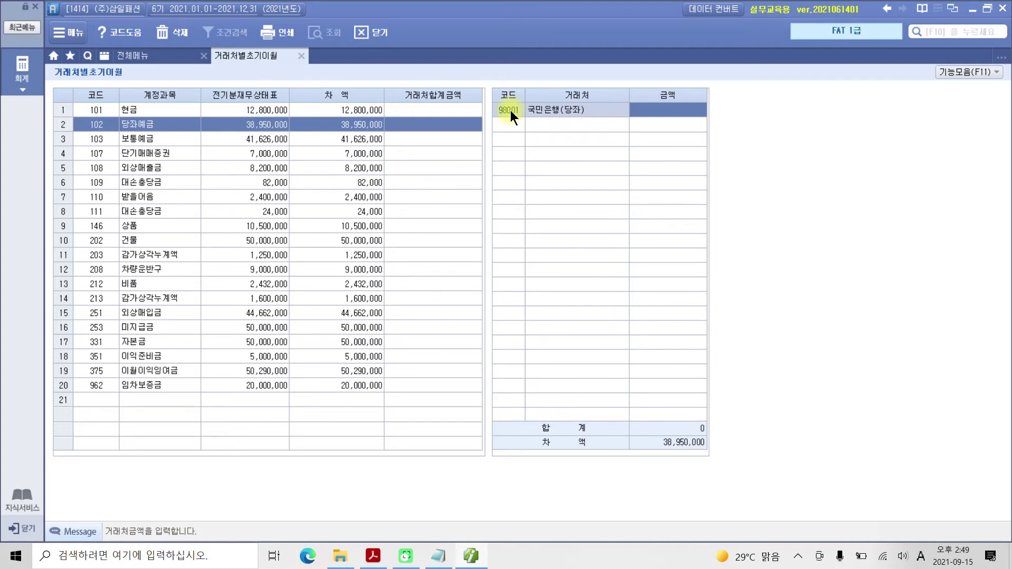
Enter 38,950,000 as the 국민은행(당좌) amount and mark the 차액 total in blue
{"action": "type", "text": "3"}
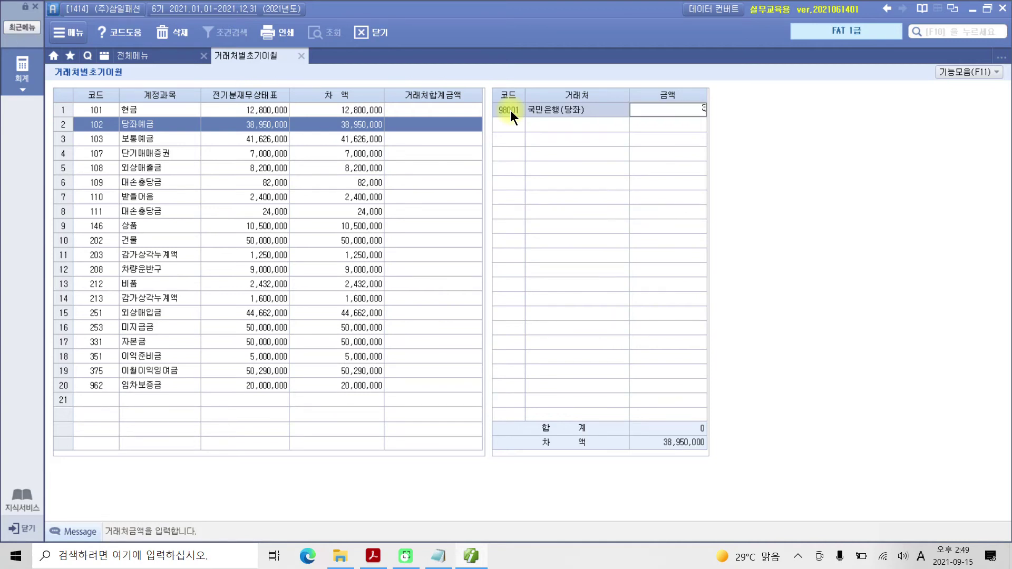
{"action": "type", "text": "8,950,000"}
{"action": "key", "text": "Return"}
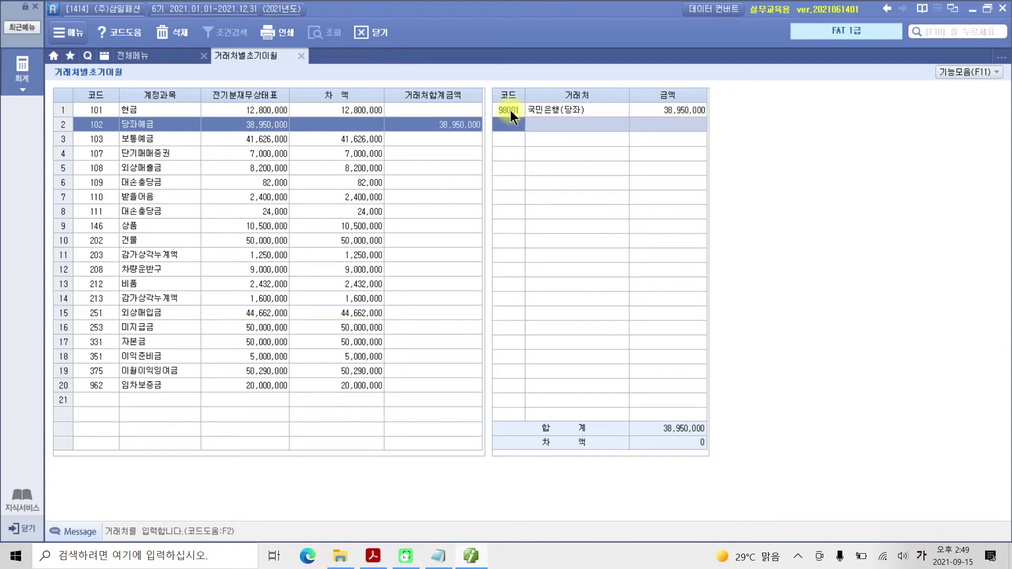
{"action": "mouse_move", "coordinate": [717, 467]}
{"action": "left_mouse_down"}
{"action": "mouse_move", "coordinate": [679, 454]}
{"action": "mouse_move", "coordinate": [709, 464]}
{"action": "left_mouse_up"}
Enter client 신한은행(보통) with 41,626,000 under 보통예금, then circle the 차액 total in blue and clear the markup
{"action": "left_click", "coordinate": [148, 143]}
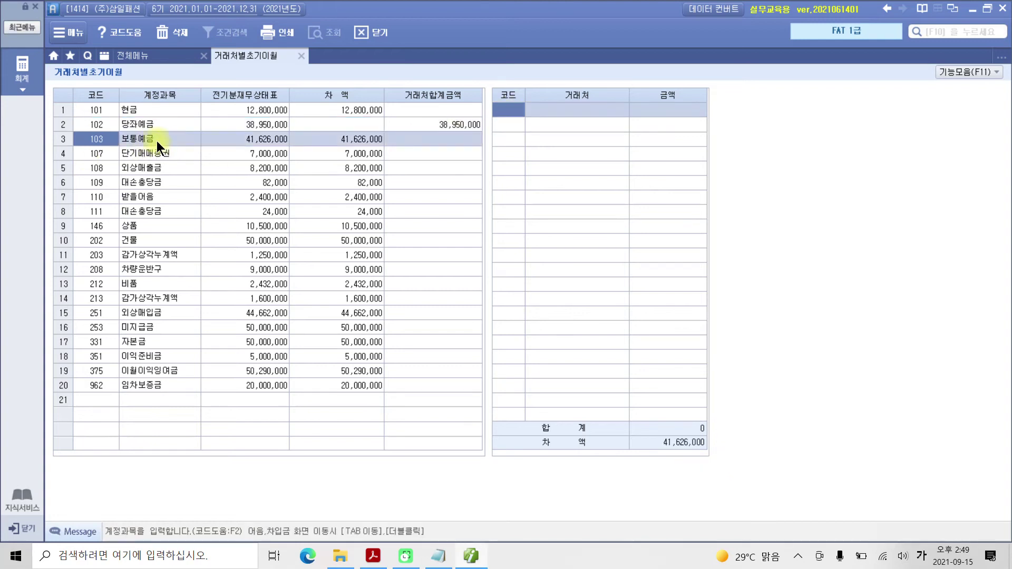
{"action": "left_click", "coordinate": [513, 108]}
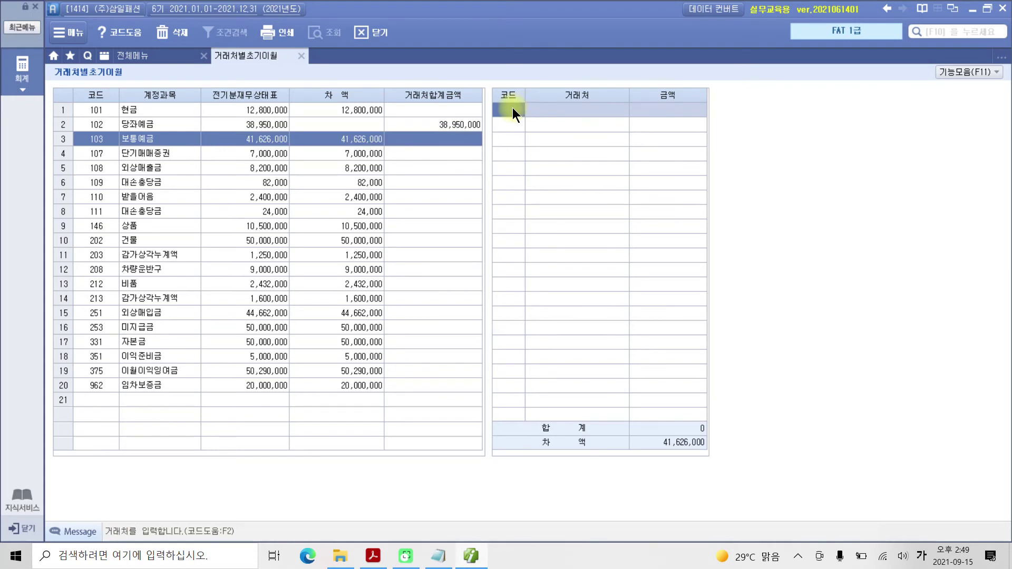
{"action": "key", "text": "F2"}
{"action": "type", "text": "신사"}
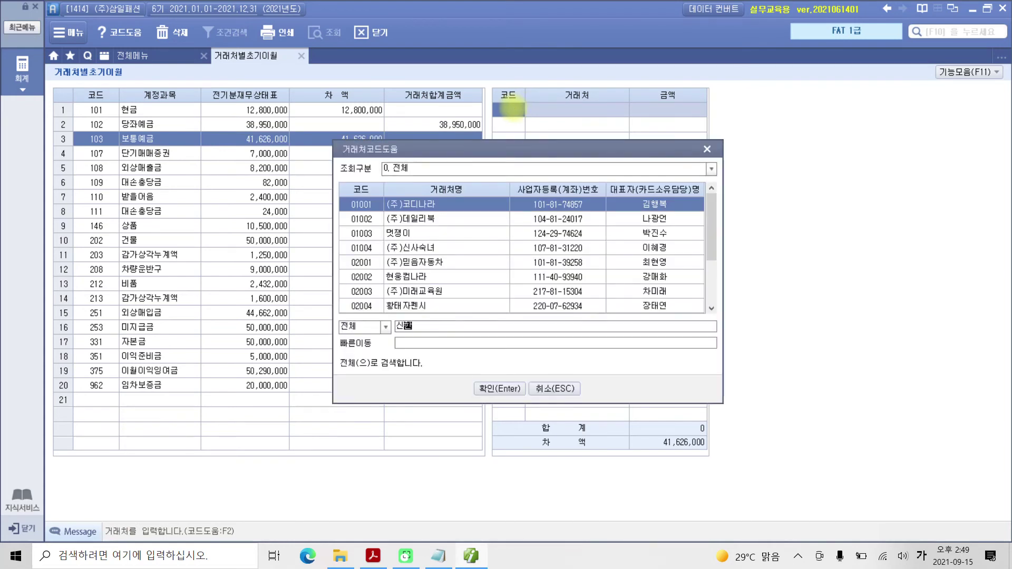
{"action": "type", "text": "한"}
{"action": "key", "text": "Return"}
{"action": "key", "text": "Return"}
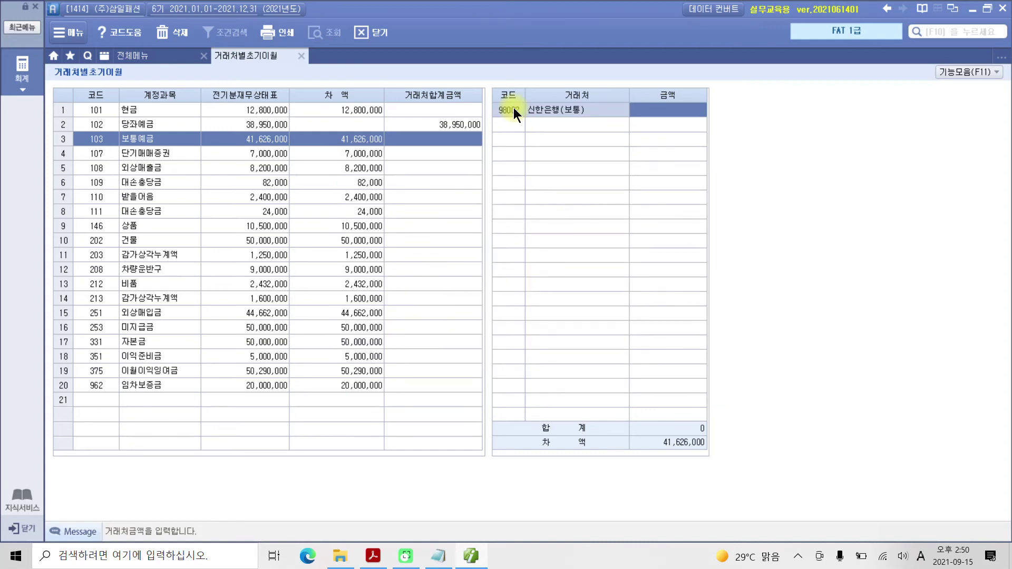
{"action": "type", "text": "41626000"}
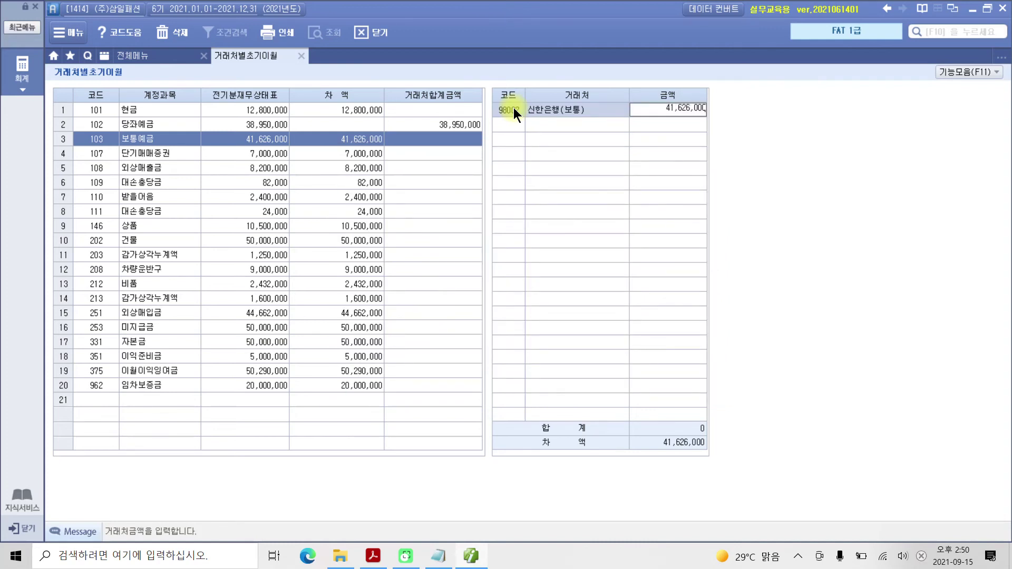
{"action": "key", "text": "Return"}
{"action": "mouse_move", "coordinate": [686, 479]}
{"action": "left_mouse_down"}
{"action": "mouse_move", "coordinate": [726, 460]}
{"action": "mouse_move", "coordinate": [701, 478]}
{"action": "left_mouse_up"}
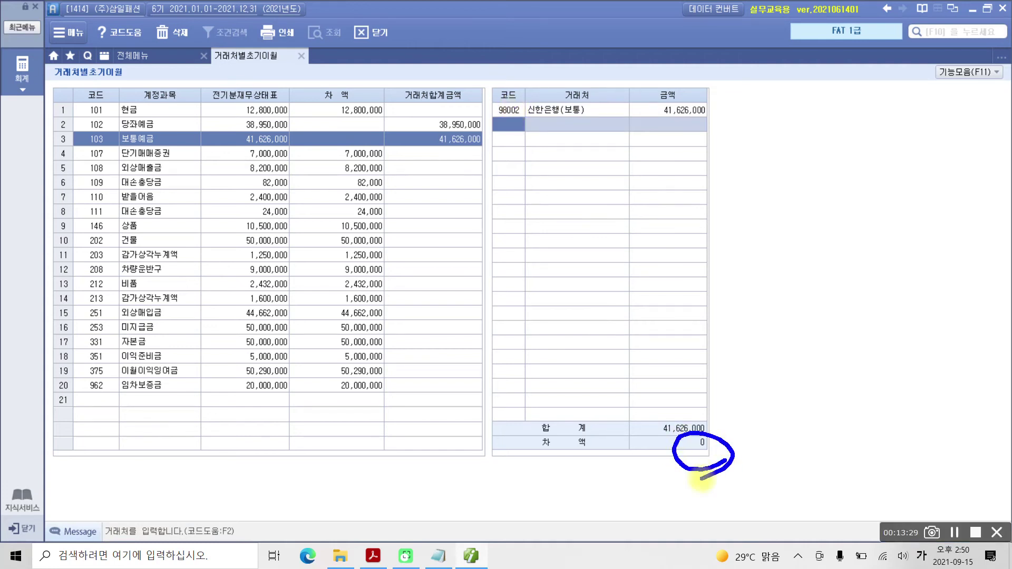
{"action": "key", "text": "Escape"}
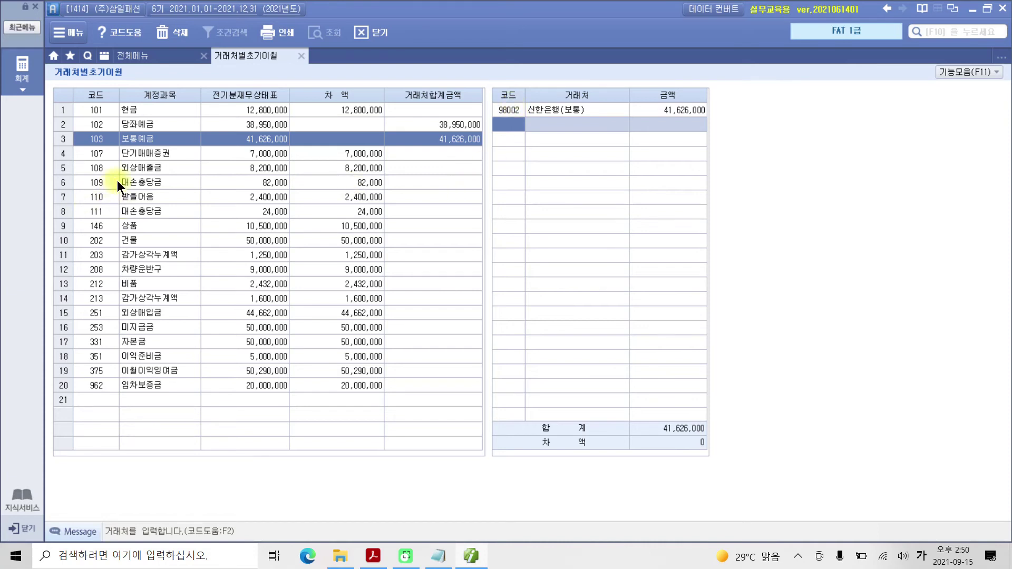
Enter client (주)코디나라 with an amount of 4,700,000 under 외상매출금
{"action": "left_click", "coordinate": [132, 166]}
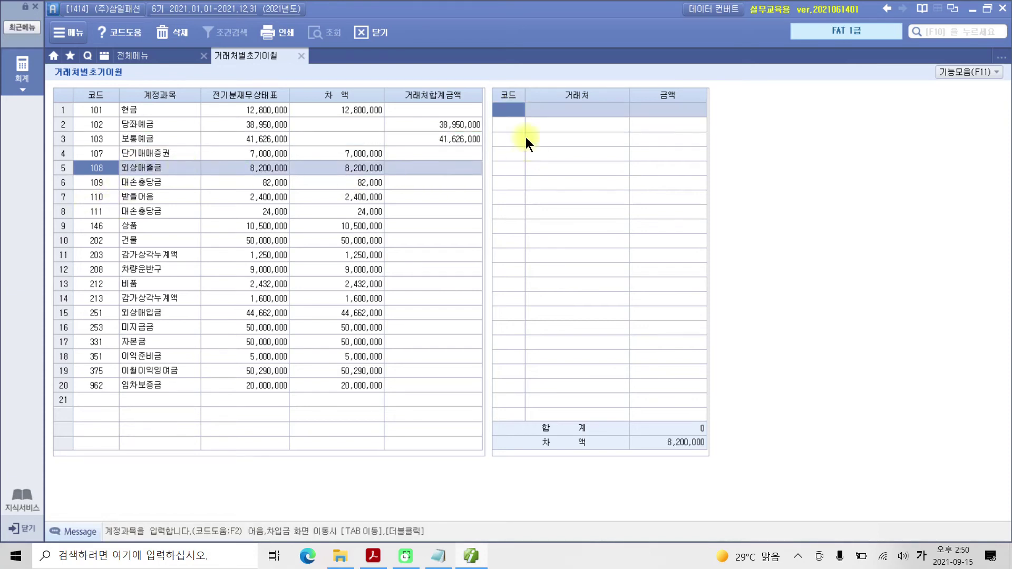
{"action": "left_click", "coordinate": [510, 109]}
{"action": "key", "text": "F2"}
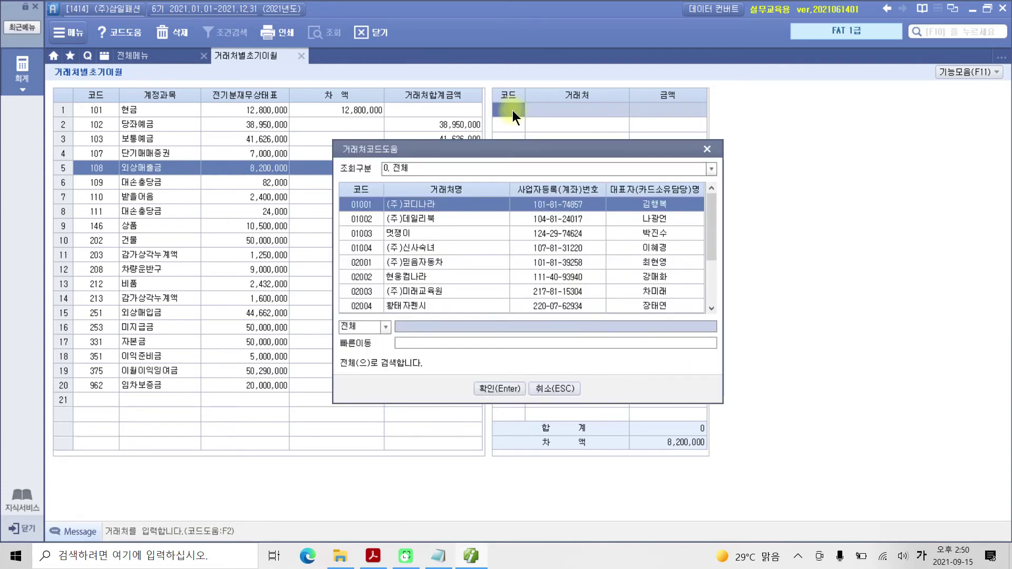
{"action": "type", "text": "코디"}
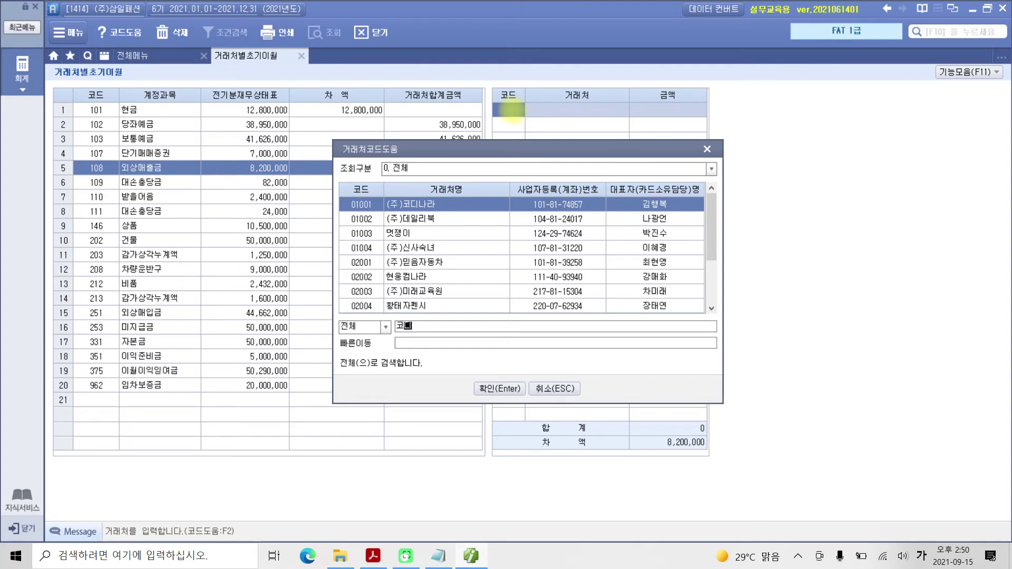
{"action": "key", "text": "Return"}
{"action": "key", "text": "Return"}
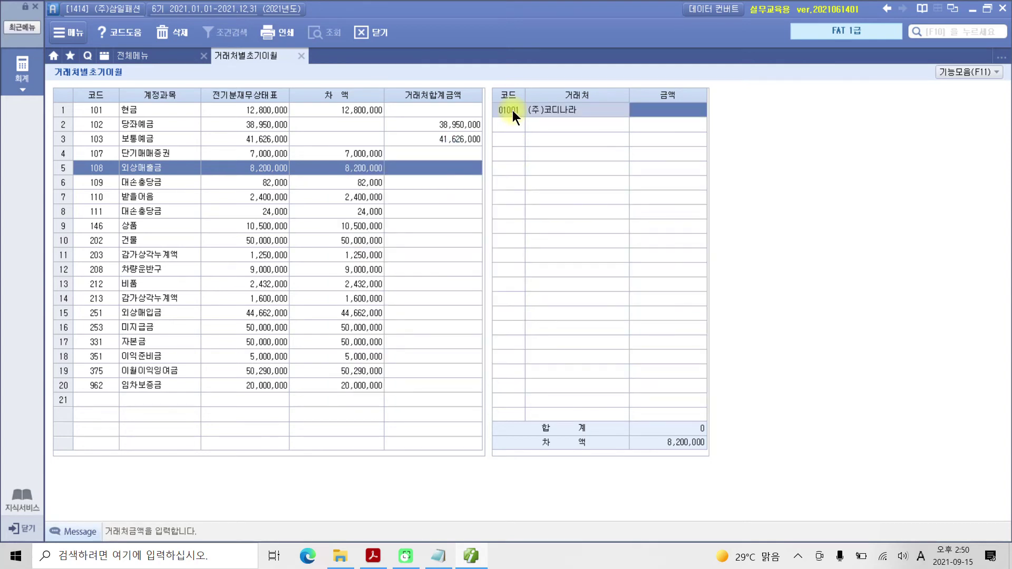
{"action": "type", "text": "4700000"}
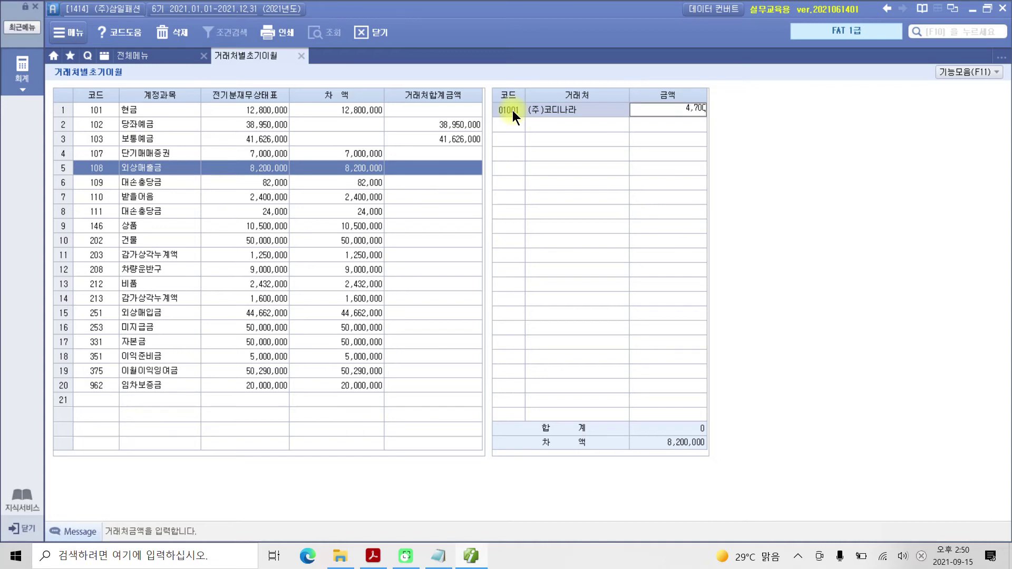
{"action": "key", "text": "Return"}
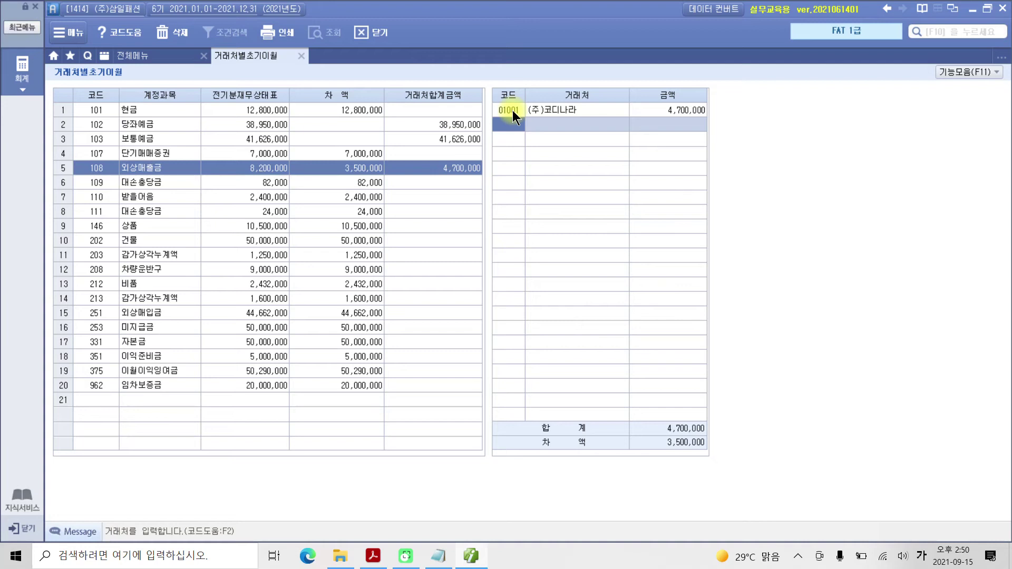
Add client (주)데일리북 with 3,500,000 under 외상매출금 and mark the 차액 total in blue
{"action": "key", "text": "F2"}
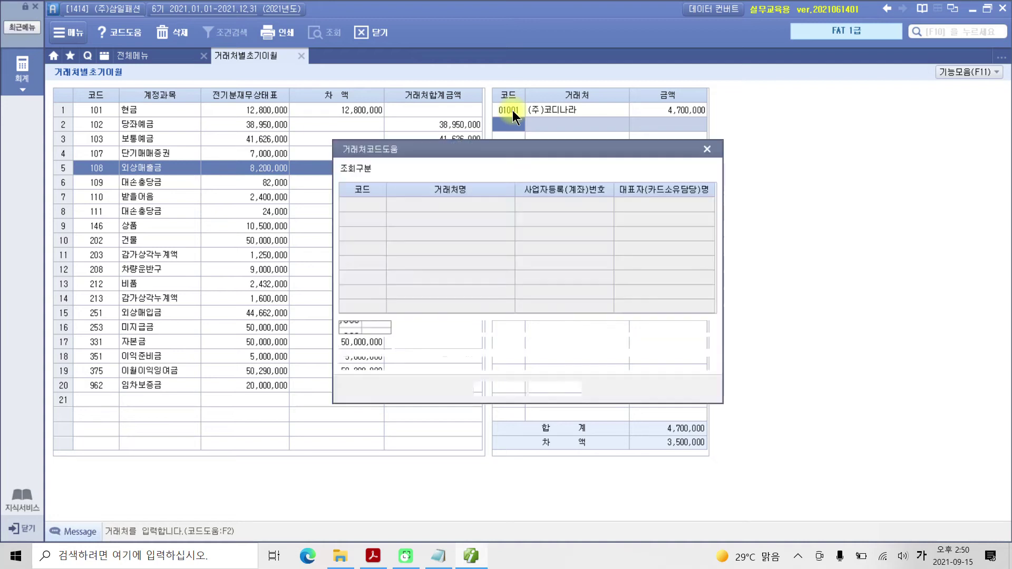
{"action": "type", "text": "데일"}
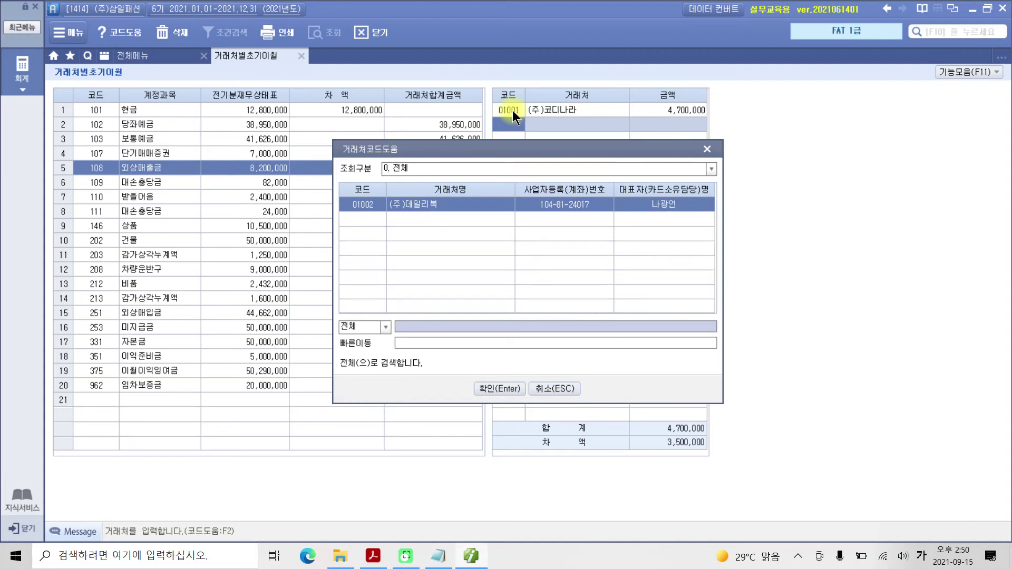
{"action": "key", "text": "Return"}
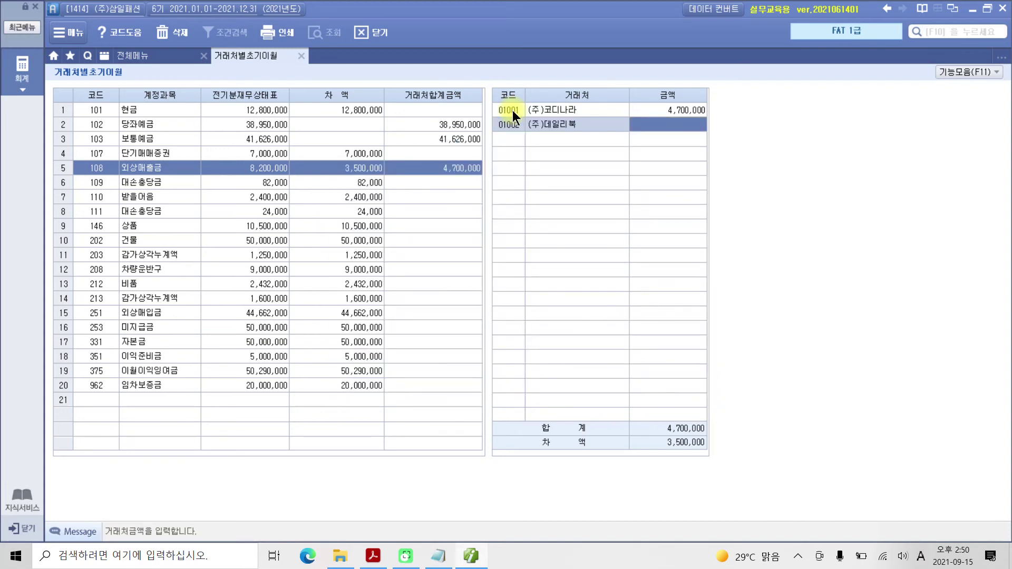
{"action": "type", "text": "3500000"}
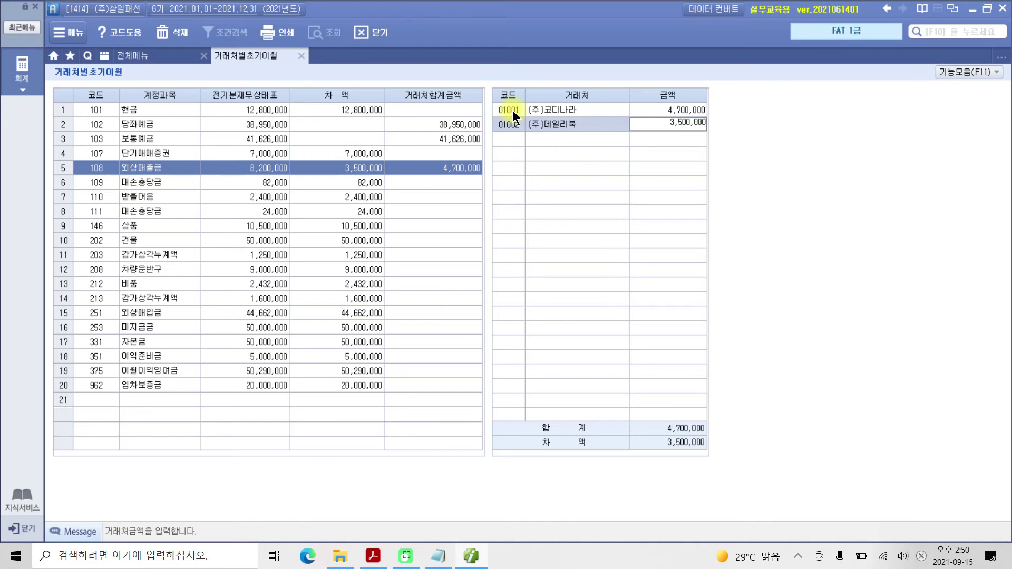
{"action": "key", "text": "Return"}
{"action": "mouse_move", "coordinate": [713, 466]}
{"action": "left_mouse_down"}
{"action": "mouse_move", "coordinate": [685, 467]}
{"action": "mouse_move", "coordinate": [712, 470]}
{"action": "left_mouse_up"}
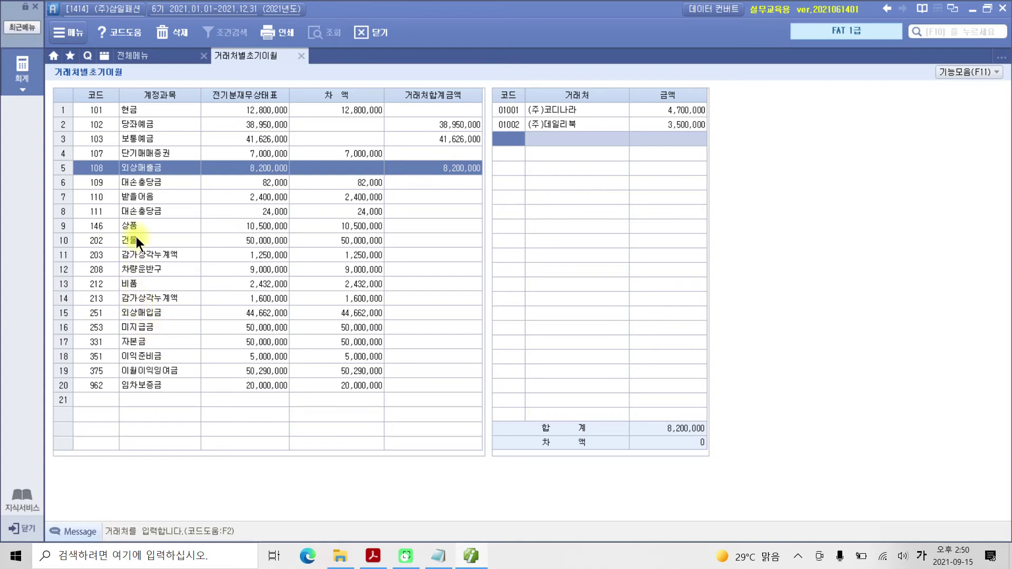
Select 받을어음, annotate its client grid in blue with a box and the handwritten note 비활성, tick the account row, and clear the markup
{"action": "left_click", "coordinate": [137, 197]}
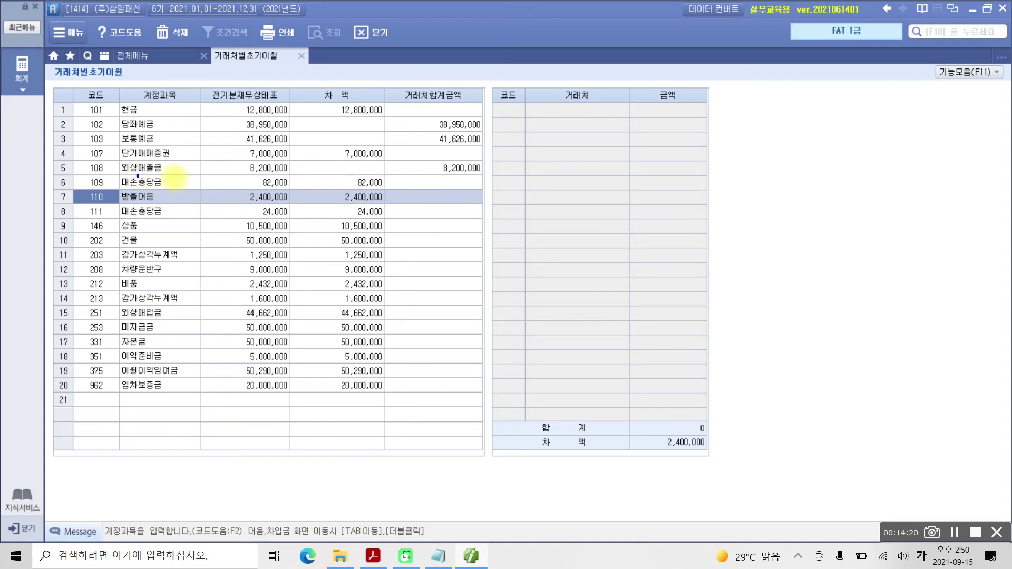
{"action": "mouse_move", "coordinate": [492, 86]}
{"action": "left_mouse_down"}
{"action": "mouse_move", "coordinate": [556, 363]}
{"action": "mouse_move", "coordinate": [726, 441]}
{"action": "mouse_move", "coordinate": [713, 427]}
{"action": "left_mouse_up"}
{"action": "mouse_move", "coordinate": [509, 186]}
{"action": "left_mouse_down"}
{"action": "mouse_move", "coordinate": [546, 196]}
{"action": "mouse_move", "coordinate": [529, 231]}
{"action": "left_mouse_up"}
{"action": "left_click_drag", "start_coordinate": [560, 173], "coordinate": [554, 213]}
{"action": "mouse_move", "coordinate": [583, 154]}
{"action": "left_mouse_down"}
{"action": "mouse_move", "coordinate": [583, 208]}
{"action": "mouse_move", "coordinate": [631, 171]}
{"action": "left_mouse_up"}
{"action": "left_click_drag", "start_coordinate": [568, 226], "coordinate": [600, 253]}
{"action": "mouse_move", "coordinate": [514, 312]}
{"action": "left_mouse_down"}
{"action": "mouse_move", "coordinate": [526, 366]}
{"action": "mouse_move", "coordinate": [551, 335]}
{"action": "left_mouse_up"}
{"action": "left_click_drag", "start_coordinate": [564, 287], "coordinate": [584, 377]}
{"action": "mouse_move", "coordinate": [587, 275]}
{"action": "left_mouse_down"}
{"action": "mouse_move", "coordinate": [616, 272]}
{"action": "mouse_move", "coordinate": [609, 308]}
{"action": "mouse_move", "coordinate": [628, 287]}
{"action": "left_mouse_up"}
{"action": "mouse_move", "coordinate": [635, 256]}
{"action": "left_mouse_down"}
{"action": "mouse_move", "coordinate": [639, 310]}
{"action": "mouse_move", "coordinate": [658, 271]}
{"action": "left_mouse_up"}
{"action": "mouse_move", "coordinate": [627, 337]}
{"action": "left_mouse_down"}
{"action": "mouse_move", "coordinate": [647, 325]}
{"action": "mouse_move", "coordinate": [670, 338]}
{"action": "left_mouse_up"}
{"action": "mouse_move", "coordinate": [682, 261]}
{"action": "left_mouse_down"}
{"action": "mouse_move", "coordinate": [675, 295]}
{"action": "mouse_move", "coordinate": [704, 295]}
{"action": "left_mouse_up"}
{"action": "left_click_drag", "start_coordinate": [714, 235], "coordinate": [722, 272]}
{"action": "left_click_drag", "start_coordinate": [719, 305], "coordinate": [709, 316]}
{"action": "mouse_move", "coordinate": [751, 346]}
{"action": "left_mouse_down"}
{"action": "mouse_move", "coordinate": [564, 432]}
{"action": "mouse_move", "coordinate": [781, 307]}
{"action": "left_mouse_up"}
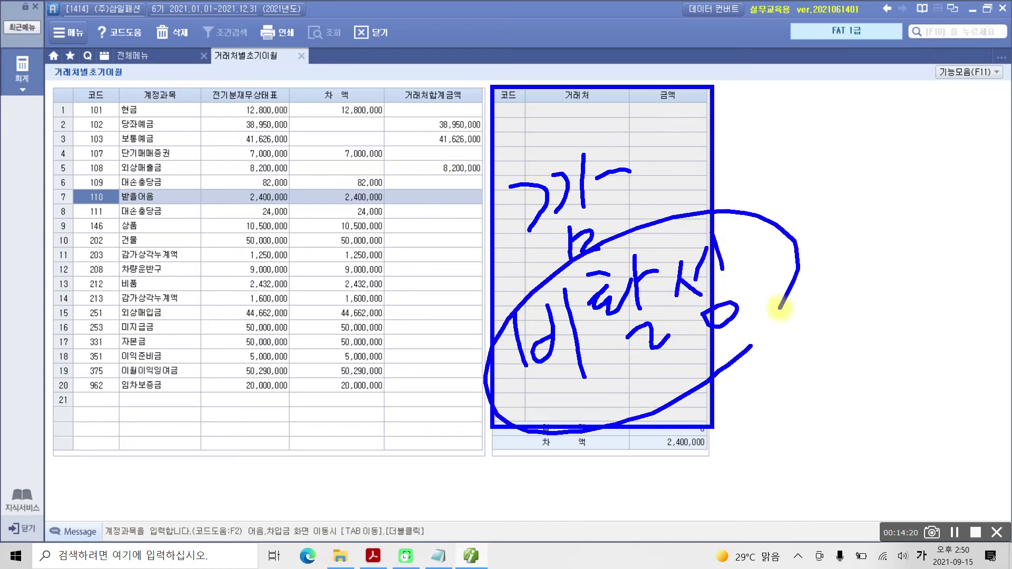
{"action": "mouse_move", "coordinate": [184, 183]}
{"action": "left_mouse_down"}
{"action": "mouse_move", "coordinate": [197, 199]}
{"action": "mouse_move", "coordinate": [211, 191]}
{"action": "left_mouse_up"}
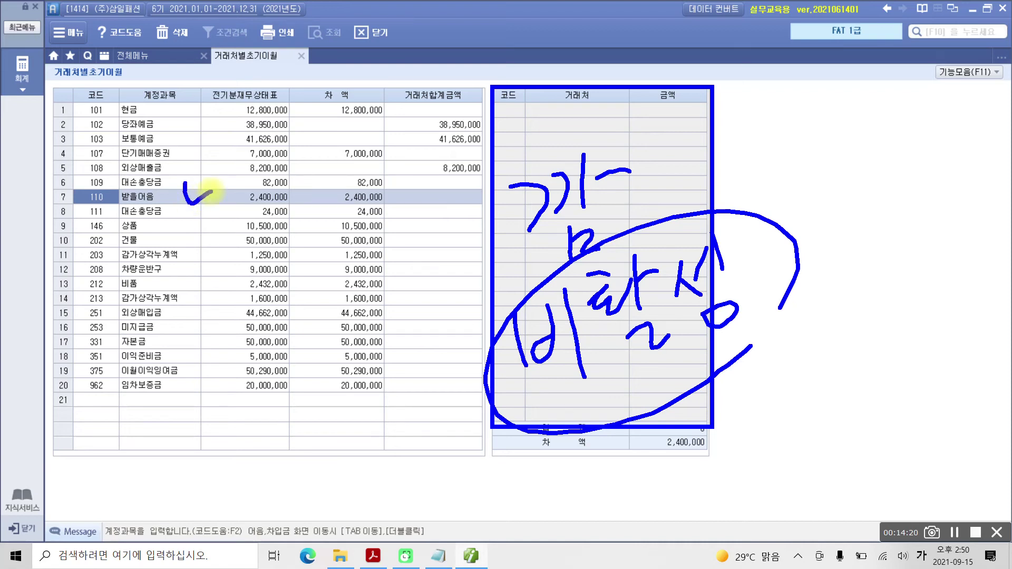
{"action": "key", "text": "Escape"}
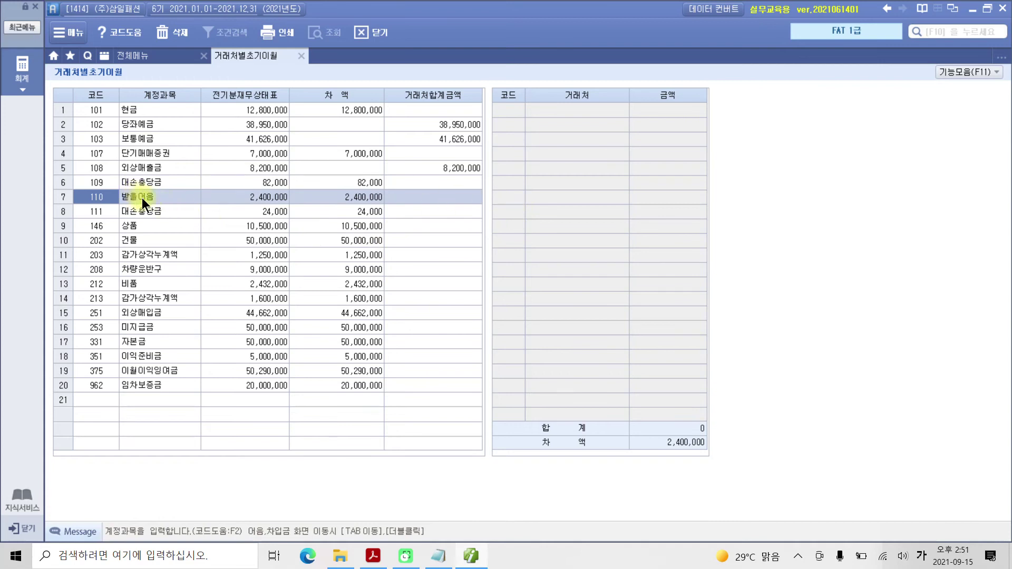
Open the detailed entry screen for 받을어음 and add client 멋쟁이 in the first row
{"action": "double_click", "coordinate": [141, 198]}
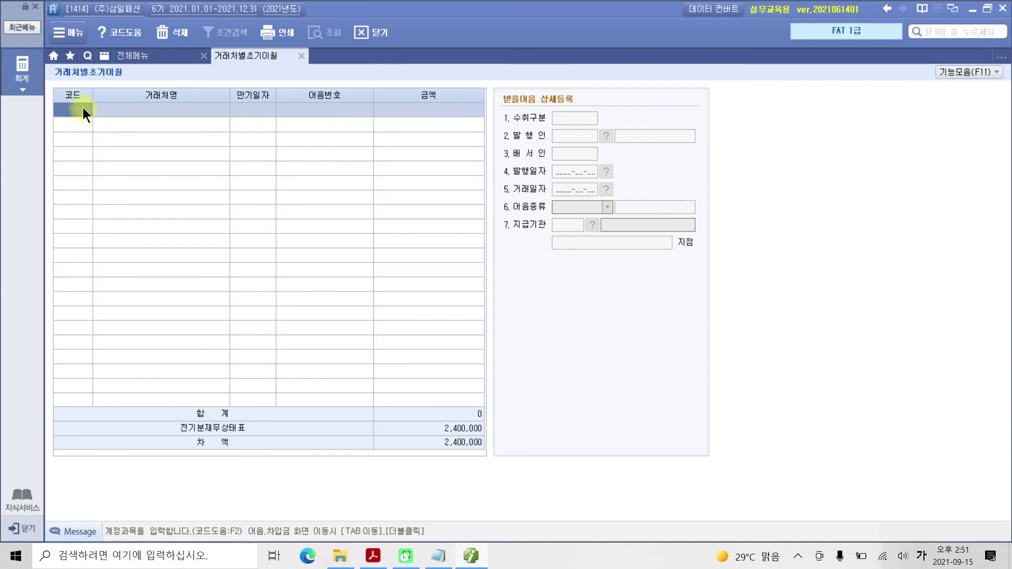
{"action": "key", "text": "F2"}
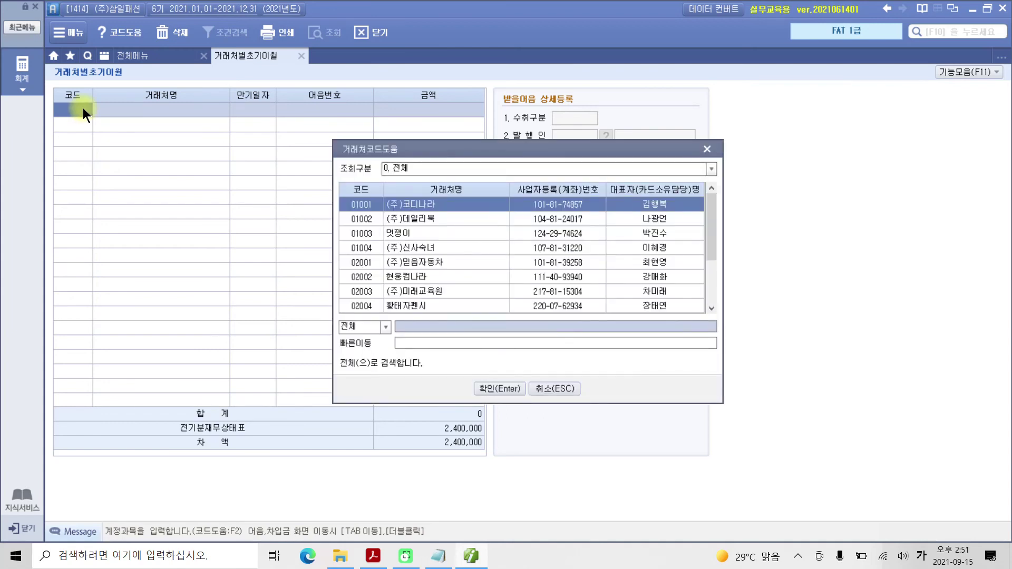
{"action": "type", "text": "멋쟁이"}
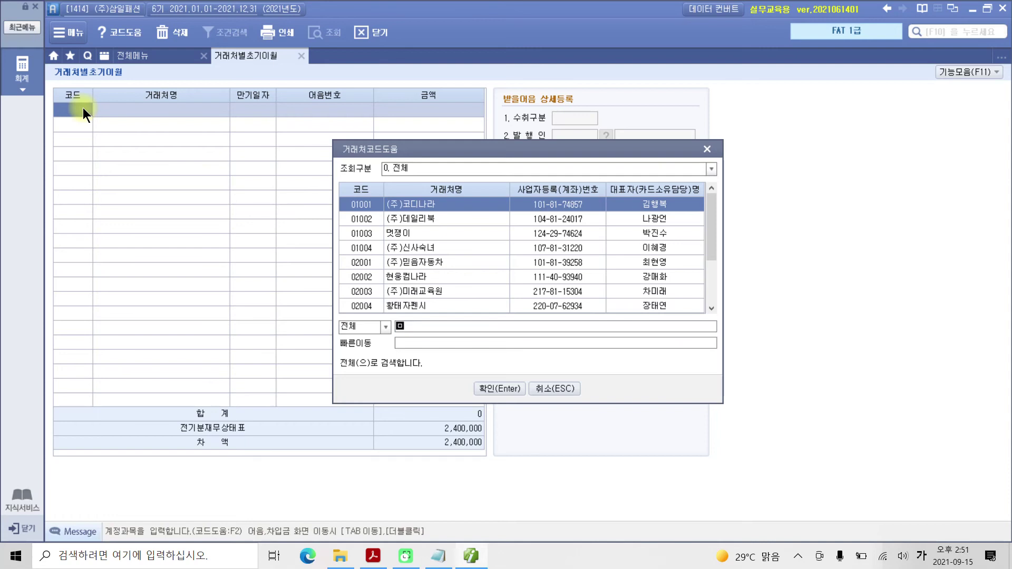
{"action": "key", "text": "Return"}
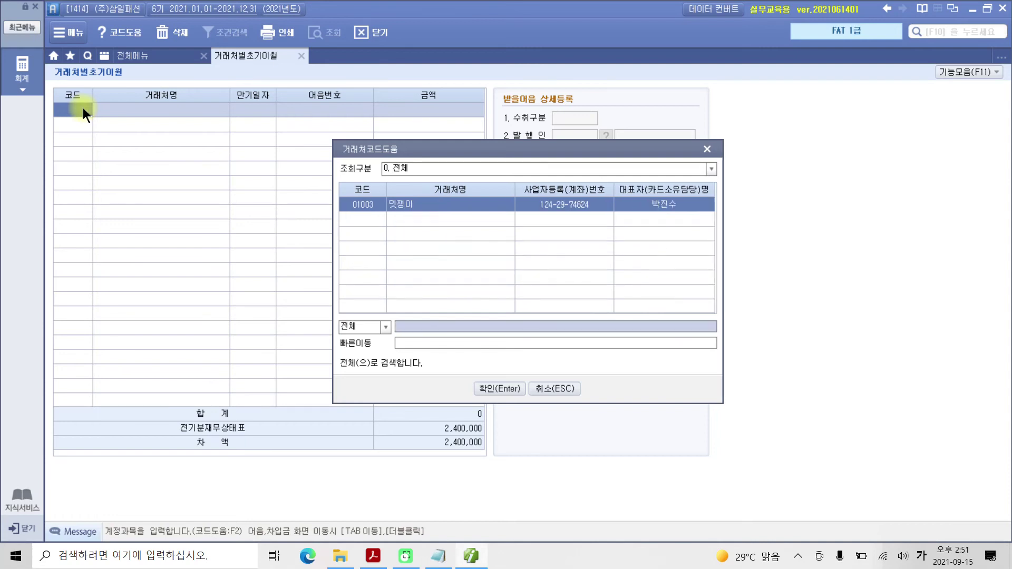
{"action": "key", "text": "Return"}
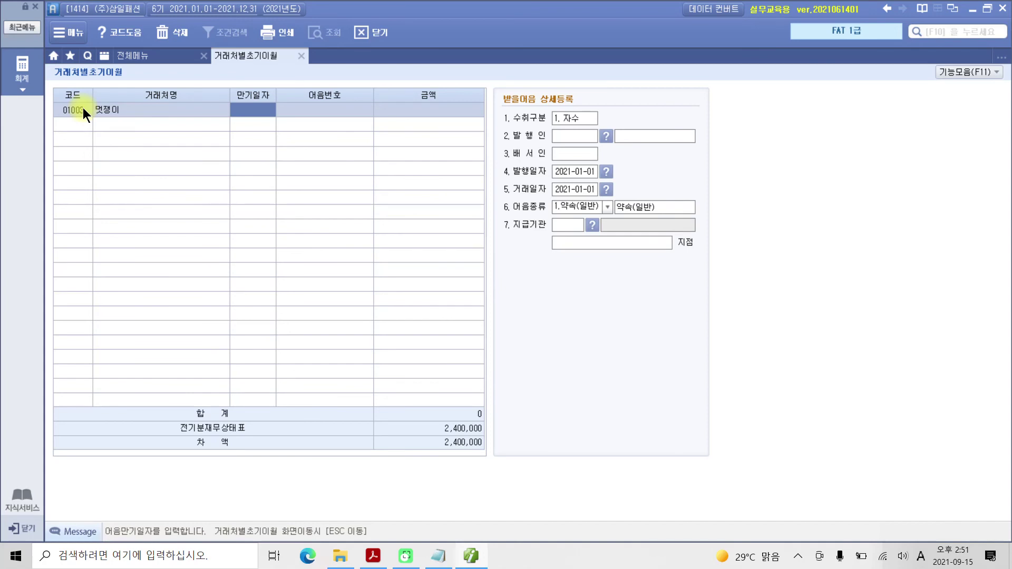
{"action": "type", "text": "20210620"}
{"action": "key", "text": "Return"}
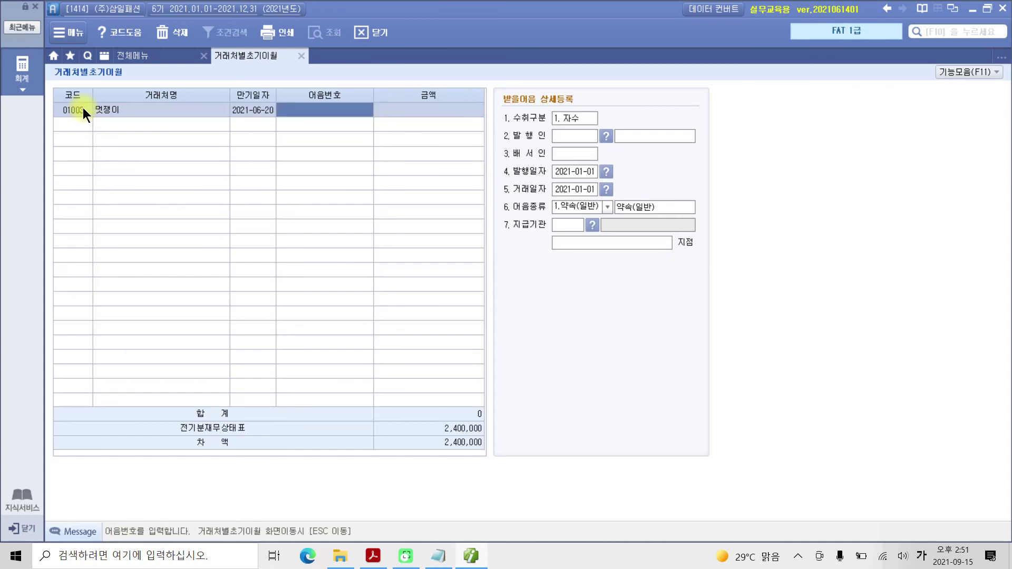
{"action": "type", "text": "004"}
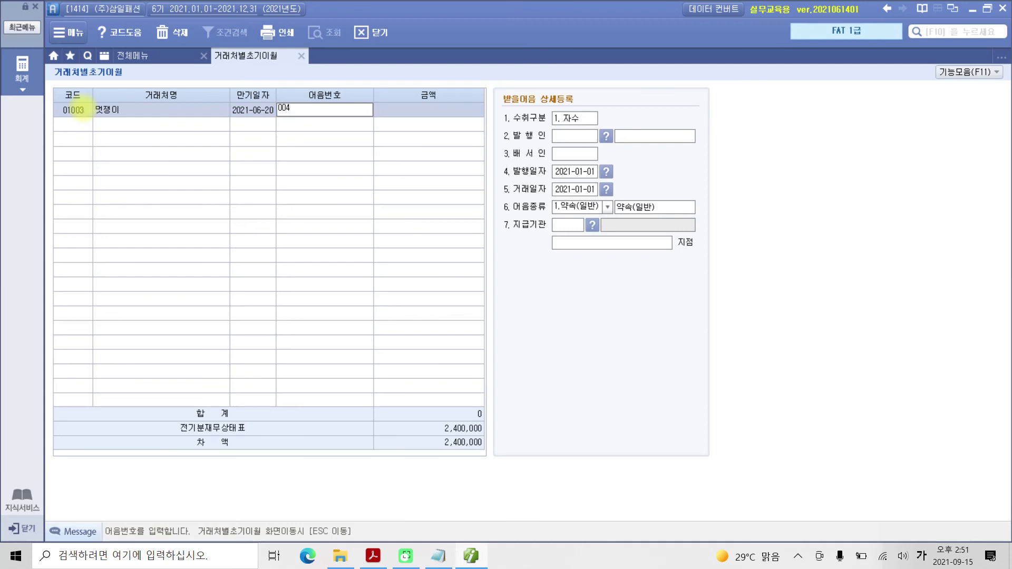
{"action": "type", "text": "20201220123456789"}
{"action": "key", "text": "Return"}
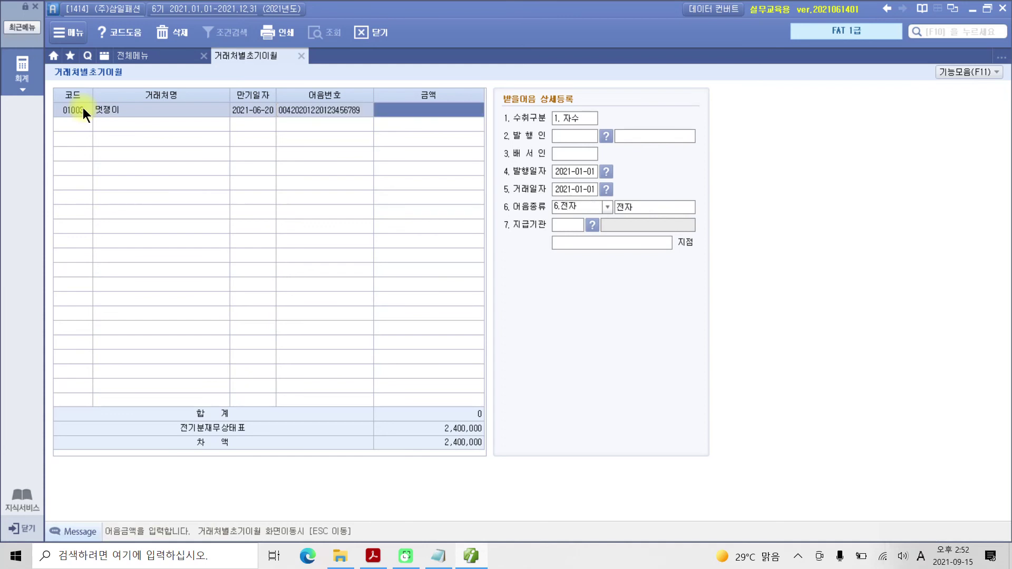
{"action": "type", "text": "2400000"}
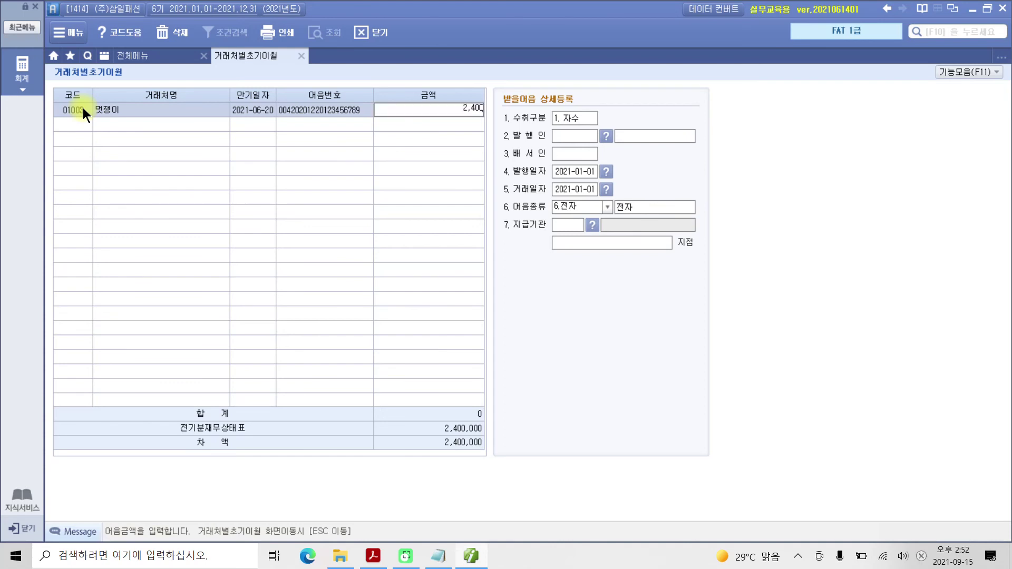
{"action": "key", "text": "Return"}
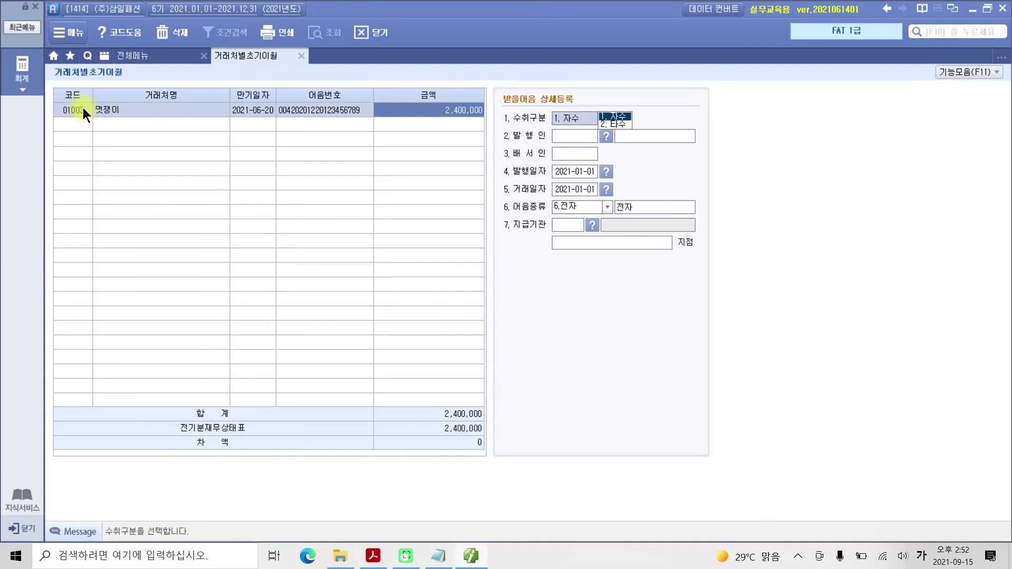
Keep 수취구분 as 1. 자수, set 발행인 to 멋쟁이 and leave 배서인 blank
{"action": "key", "text": "Return"}
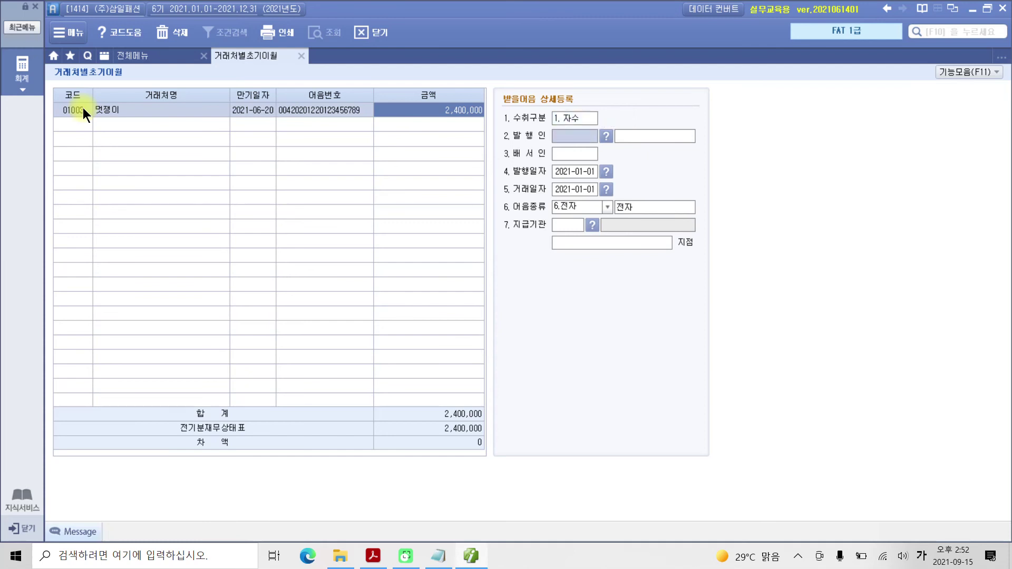
{"action": "key", "text": "F2"}
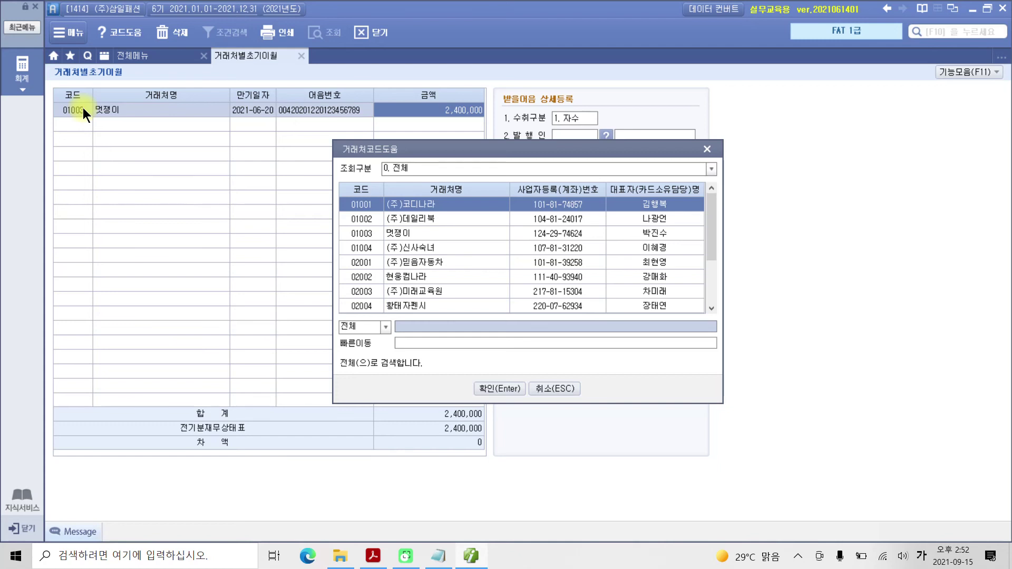
{"action": "type", "text": "멋쟁"}
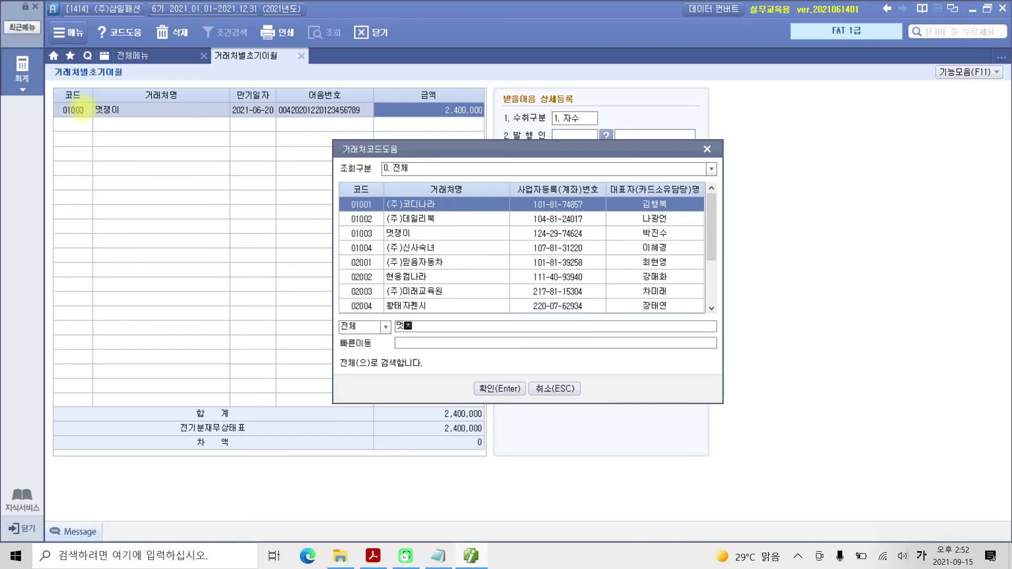
{"action": "key", "text": "Return"}
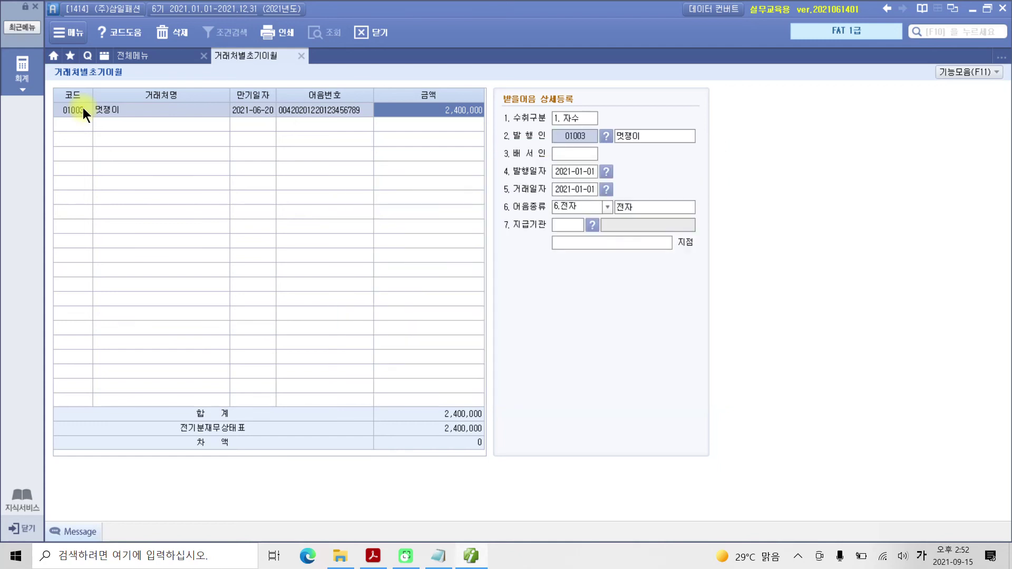
{"action": "key", "text": "Return"}
{"action": "key", "text": "Return"}
{"action": "key", "text": "Return"}
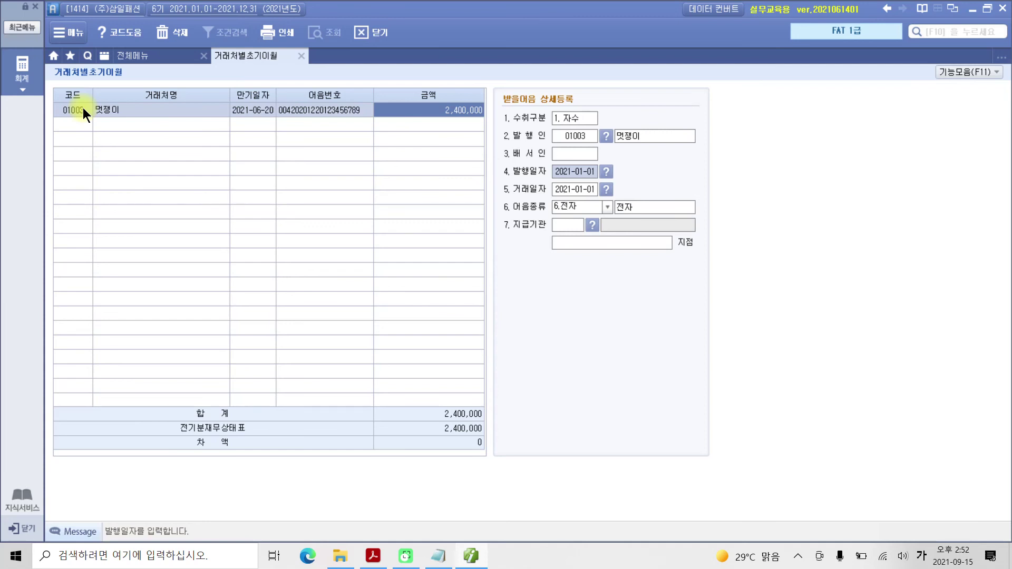
Set both 발행일자 and 거래일자 to 2020-12-20 and accept 6.전자 as the 어음종류
{"action": "type", "text": "20201220"}
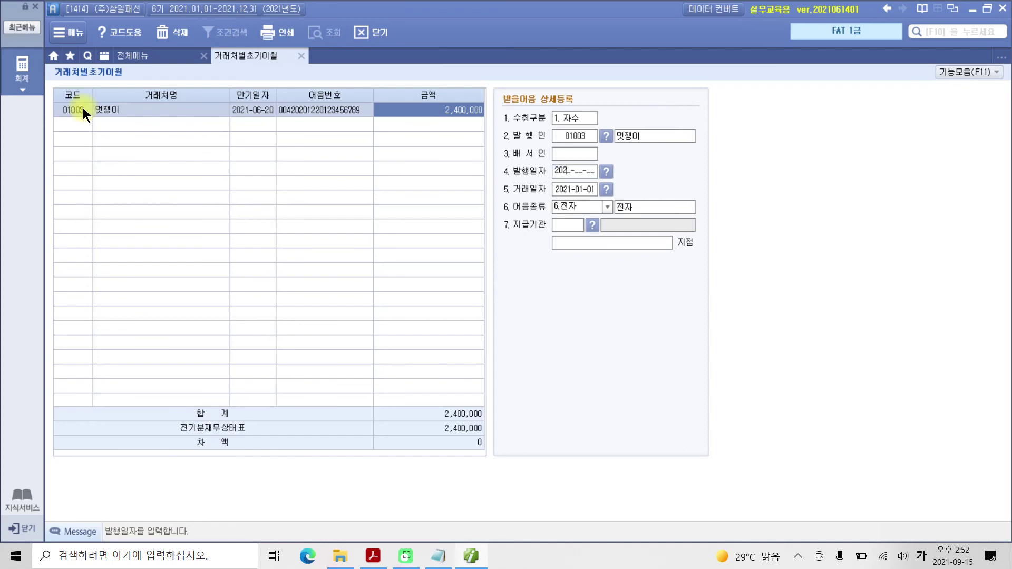
{"action": "key", "text": "Return"}
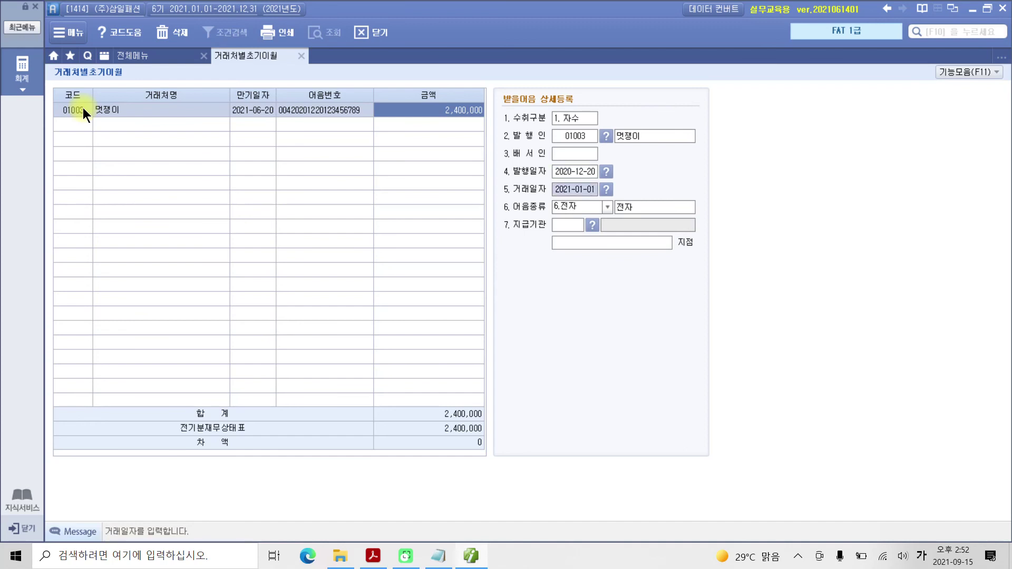
{"action": "type", "text": "20201220"}
{"action": "key", "text": "Return"}
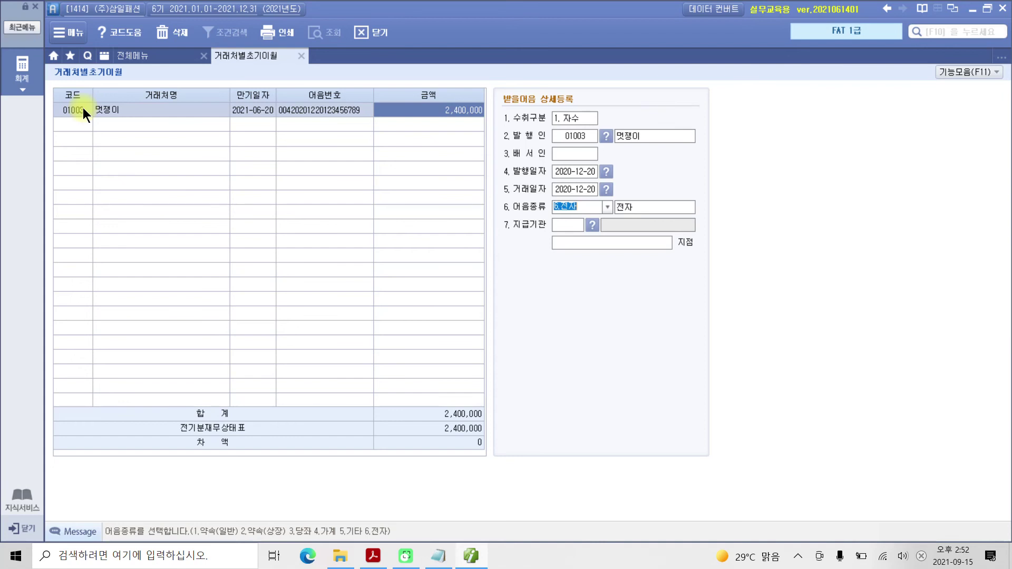
{"action": "key", "text": "Return"}
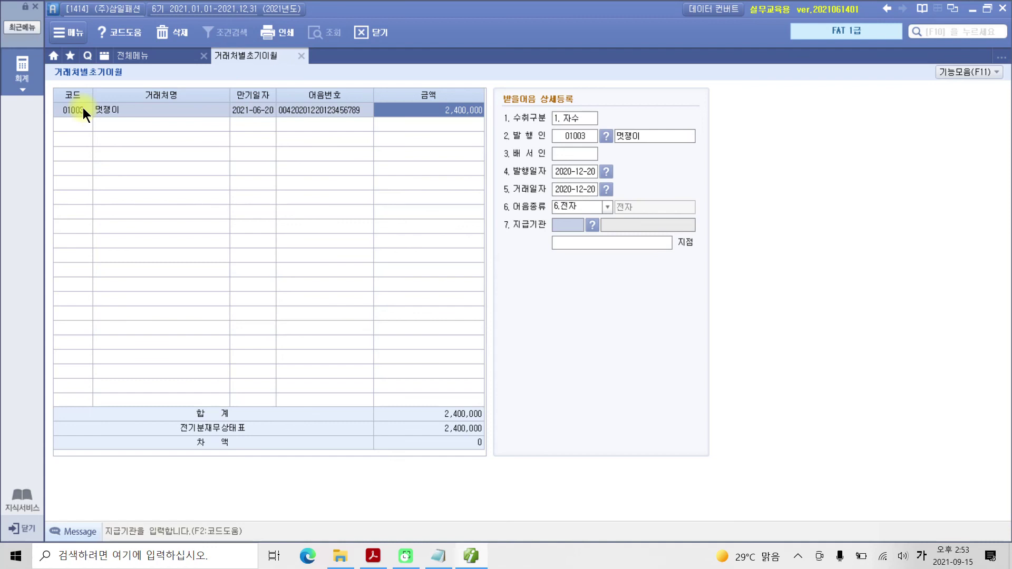
Set 지급기관 to 100 국민은행 with branch 용산 and complete the 받을어음 entry
{"action": "key", "text": "F2"}
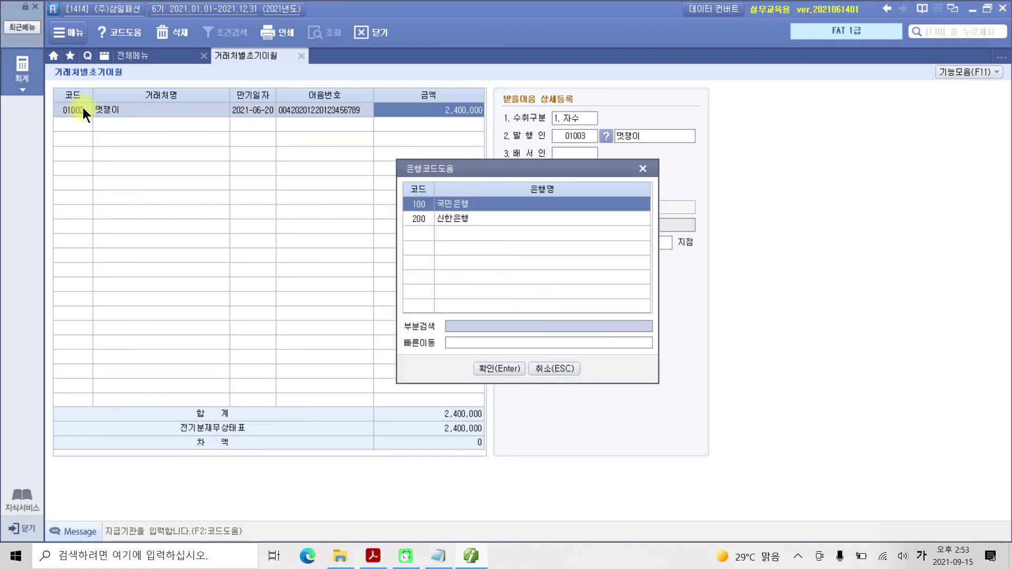
{"action": "key", "text": "Return"}
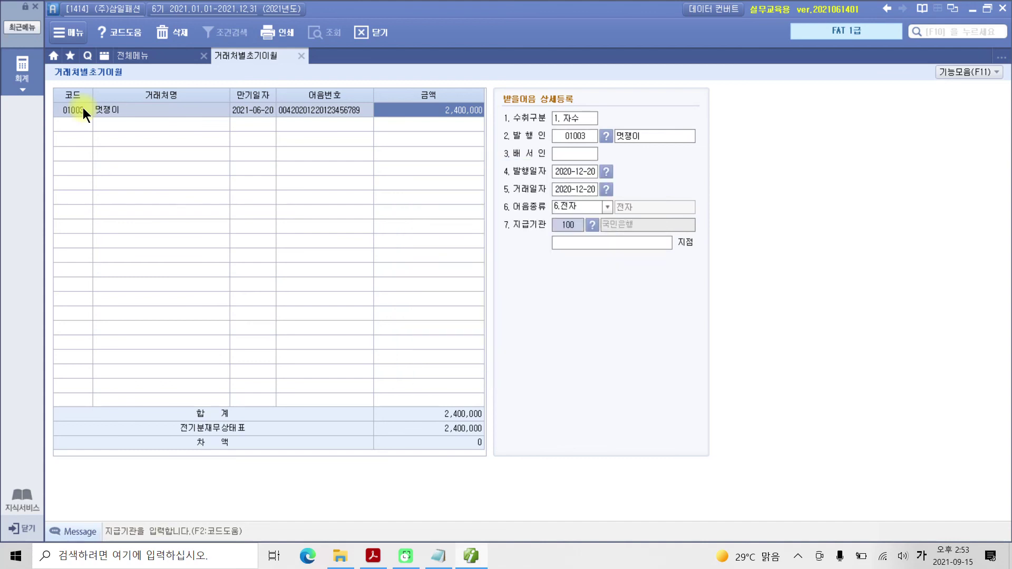
{"action": "key", "text": "Return"}
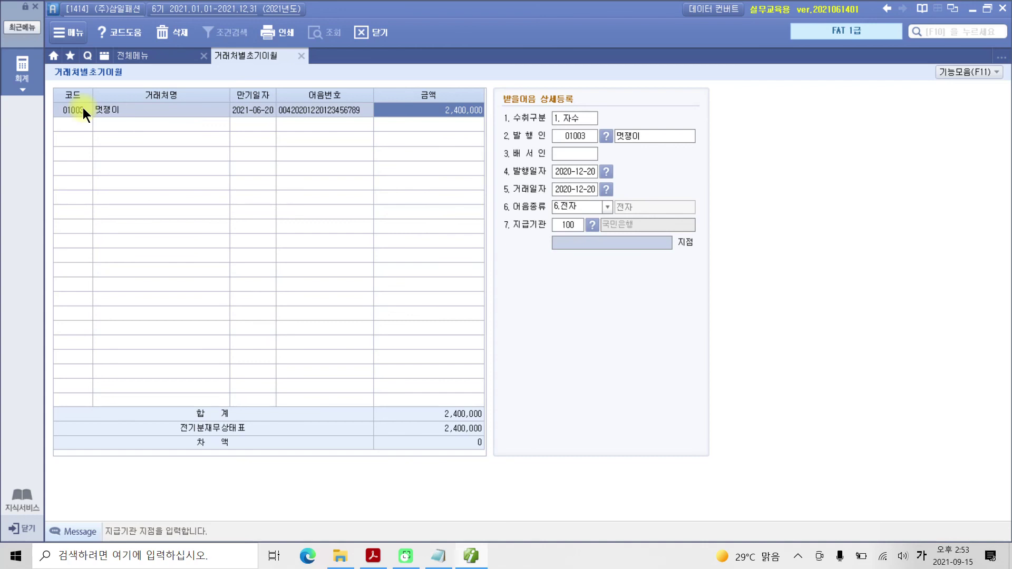
{"action": "type", "text": "용산"}
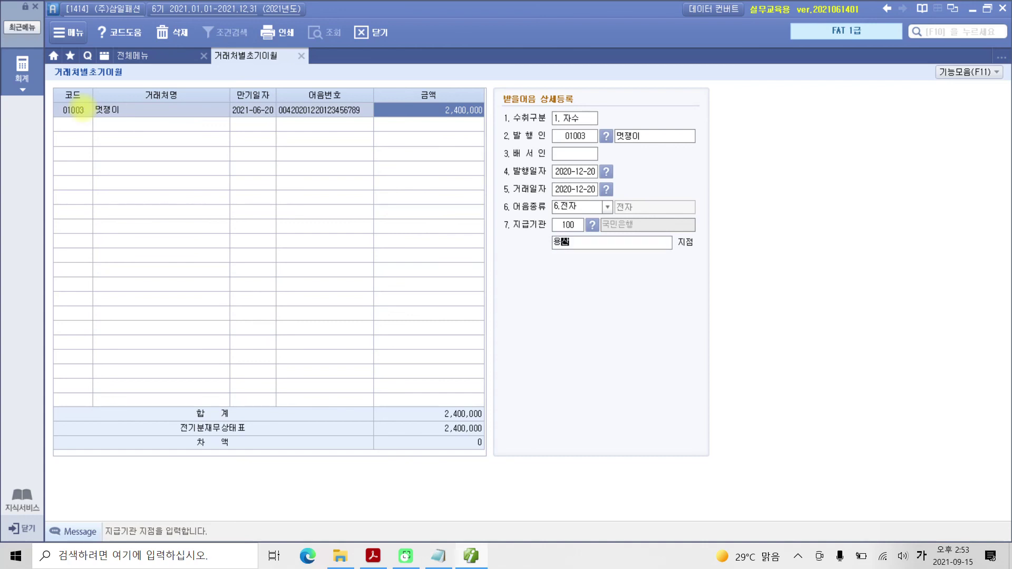
{"action": "key", "text": "Escape"}
{"action": "key", "text": "Return"}
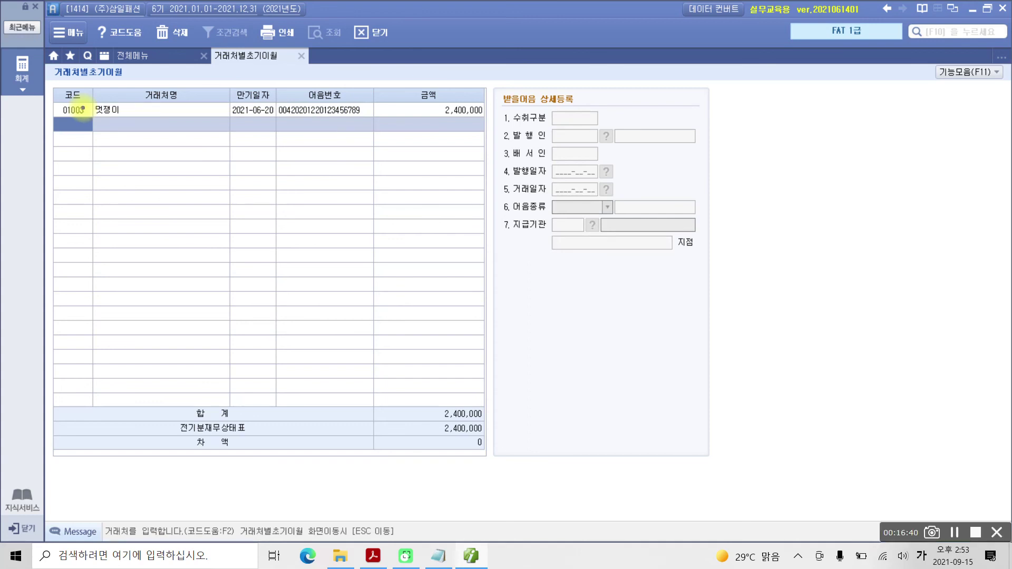
Circle the 차액 total in blue on the 받을어음 detail screen and clear the markup
{"action": "mouse_move", "coordinate": [488, 474]}
{"action": "left_mouse_down"}
{"action": "mouse_move", "coordinate": [447, 460]}
{"action": "mouse_move", "coordinate": [492, 476]}
{"action": "left_mouse_up"}
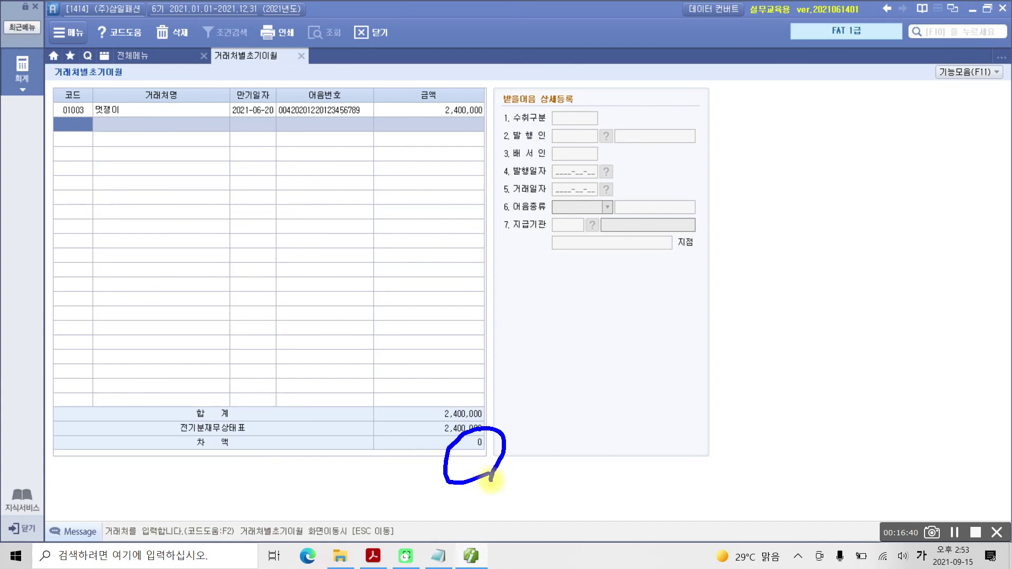
{"action": "key", "text": "Escape"}
{"action": "key", "text": "ctrl+2"}
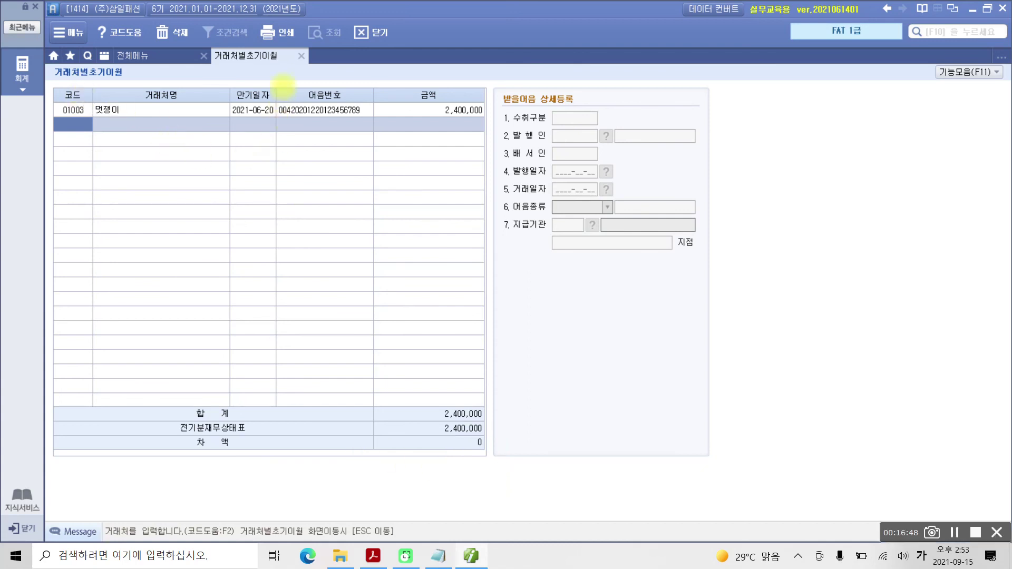
{"action": "left_click_drag", "start_coordinate": [288, 44], "coordinate": [315, 69]}
{"action": "left_click_drag", "start_coordinate": [276, 138], "coordinate": [302, 60]}
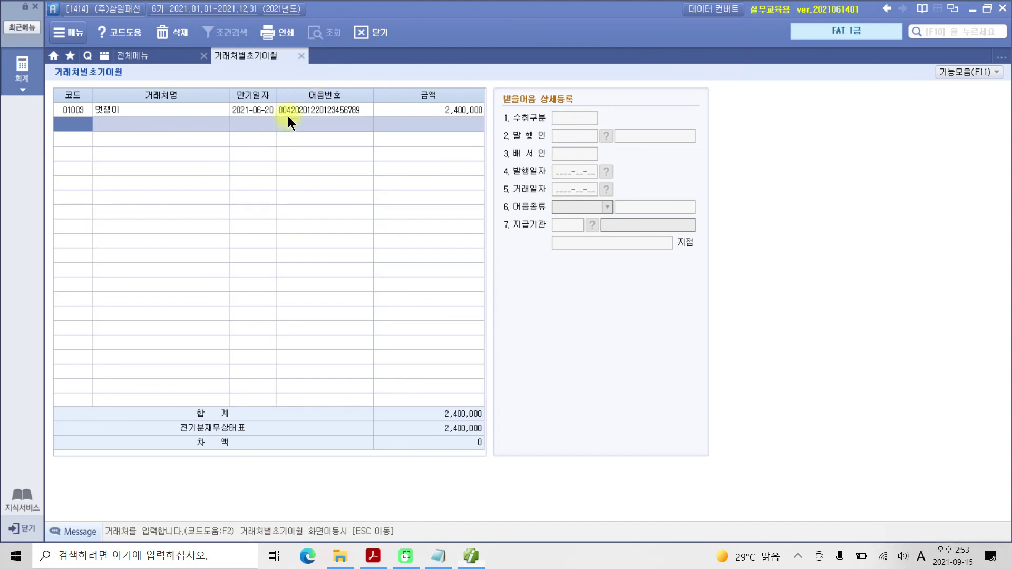
Return to the account list, annotate the 받을어음 client grid, 멋쟁이 row and 차액 total in blue, and clear the markup
{"action": "key", "text": "Escape"}
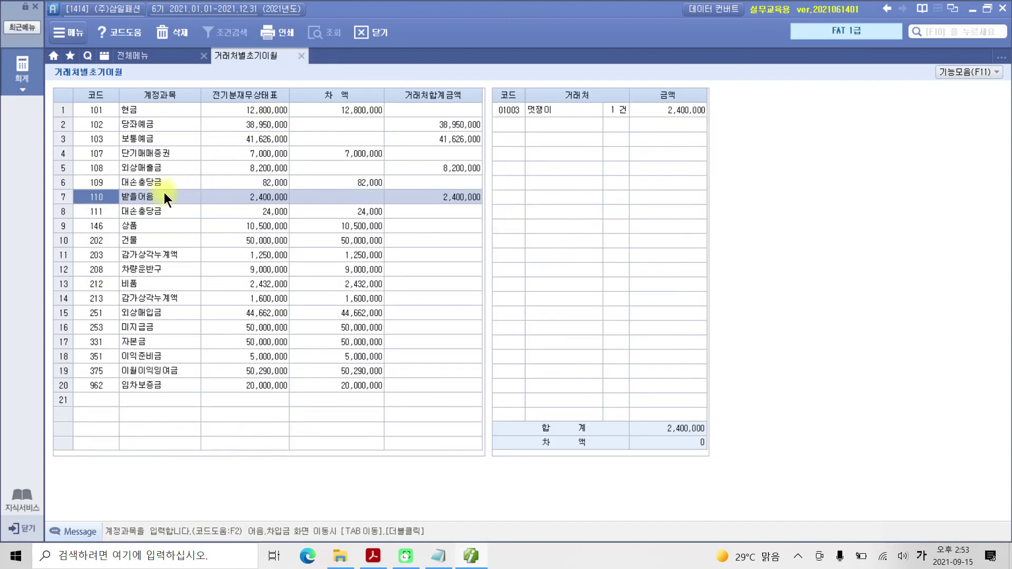
{"action": "mouse_move", "coordinate": [495, 86]}
{"action": "left_mouse_down"}
{"action": "mouse_move", "coordinate": [585, 337]}
{"action": "mouse_move", "coordinate": [717, 467]}
{"action": "left_mouse_up"}
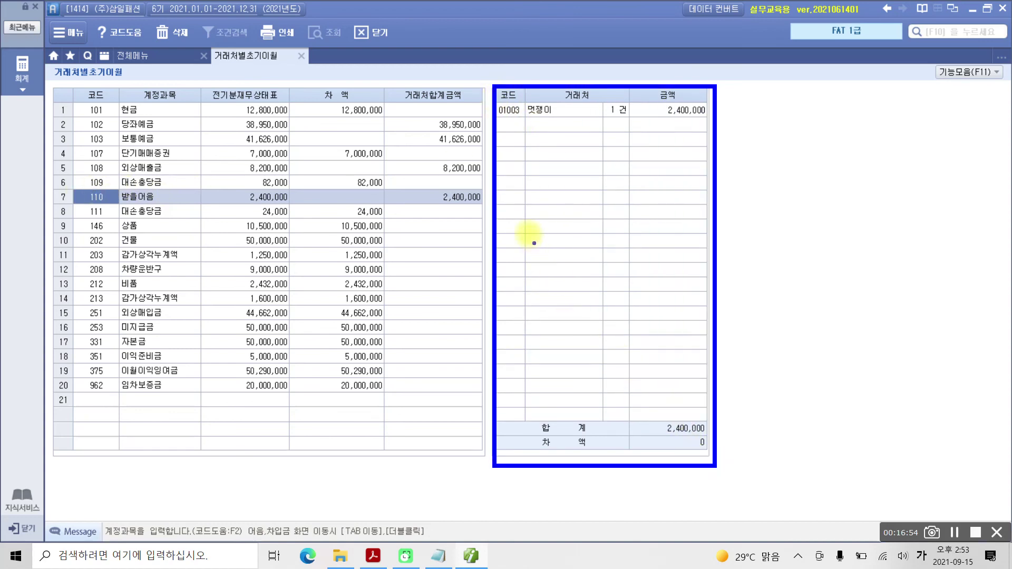
{"action": "left_click_drag", "start_coordinate": [497, 120], "coordinate": [701, 125]}
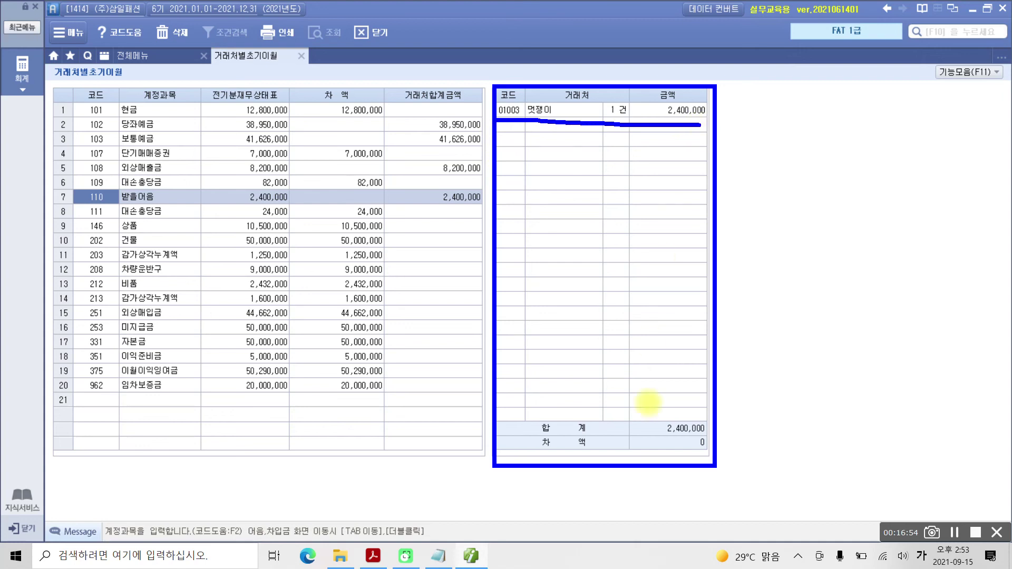
{"action": "left_click_drag", "start_coordinate": [712, 442], "coordinate": [701, 442]}
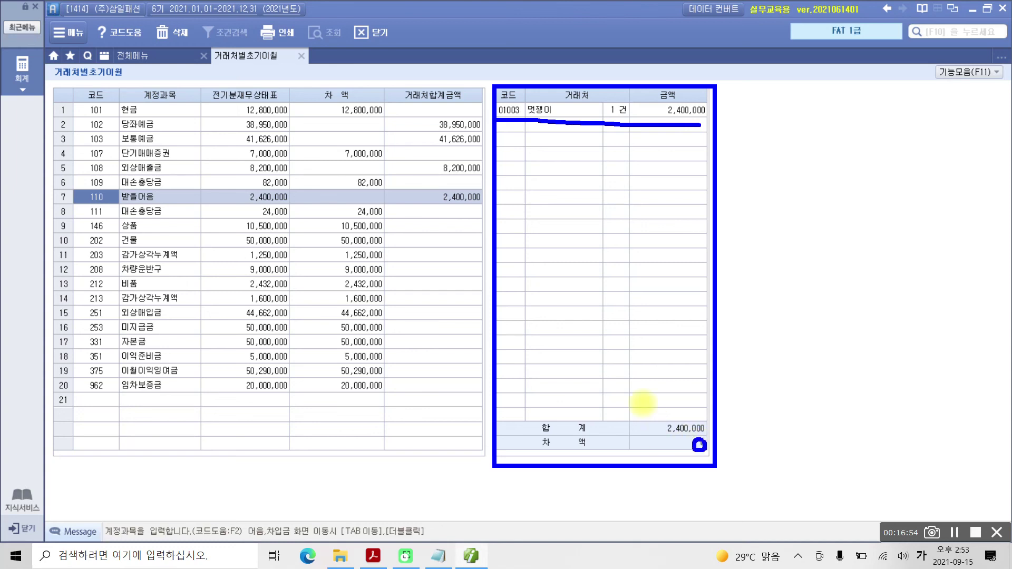
{"action": "key", "text": "Escape"}
For 외상매입금, add client 멋쟁이 with an opening balance of 4,662,000
{"action": "left_click", "coordinate": [148, 314]}
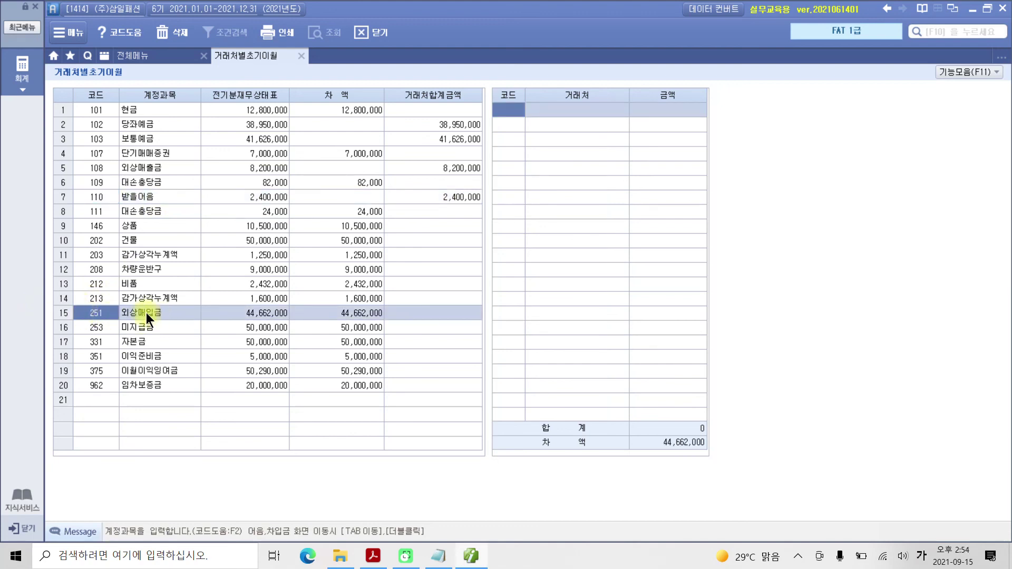
{"action": "left_click", "coordinate": [521, 110]}
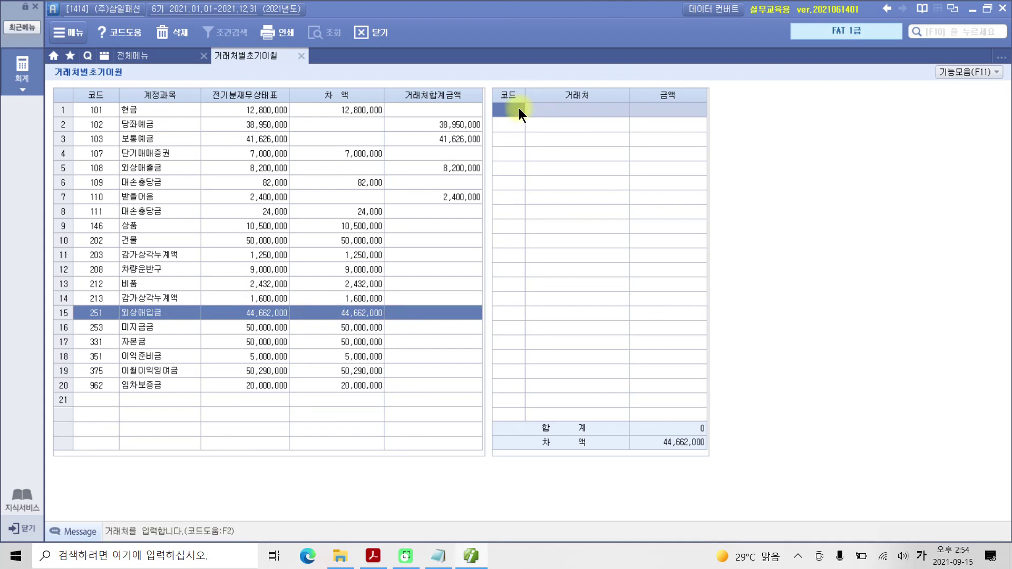
{"action": "key", "text": "F2"}
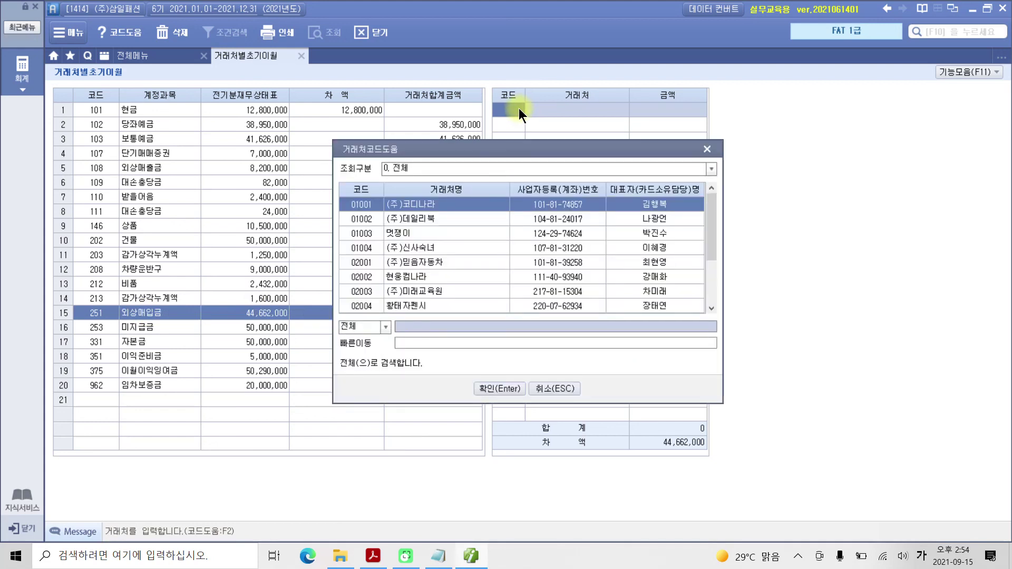
{"action": "type", "text": "멋쟁"}
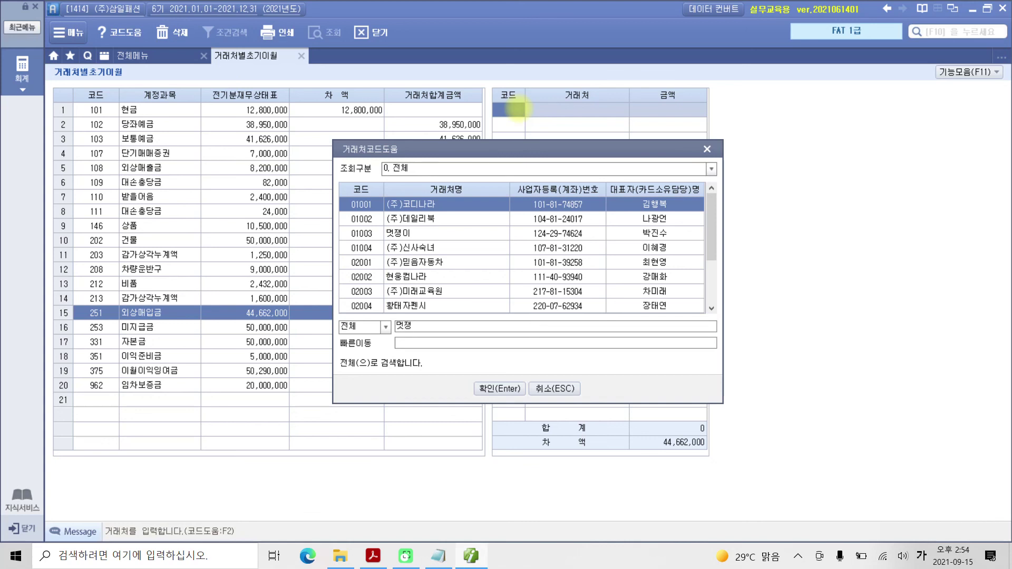
{"action": "key", "text": "Return"}
{"action": "key", "text": "Return"}
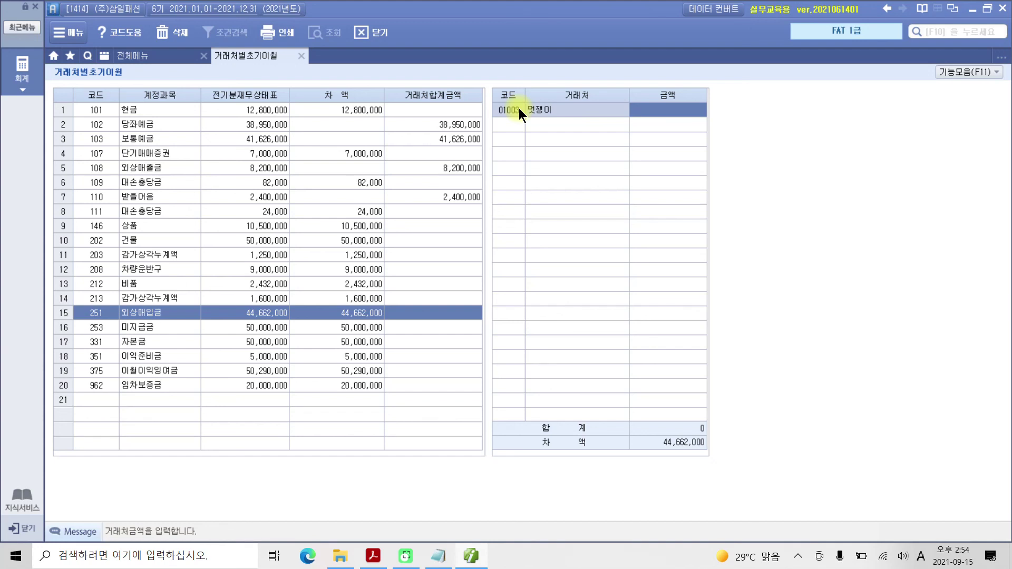
{"action": "type", "text": "4662000"}
{"action": "key", "text": "Return"}
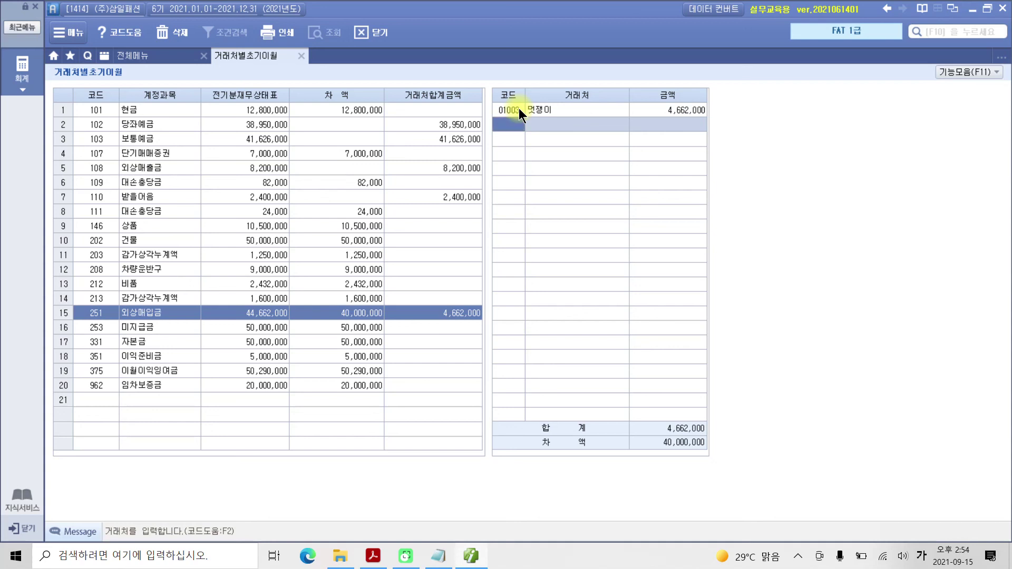
Add client (주)신사숙녀 to 외상매입금 with an opening balance of 40,000,000
{"action": "key", "text": "F2"}
{"action": "type", "text": "신"}
{"action": "key", "text": "Return"}
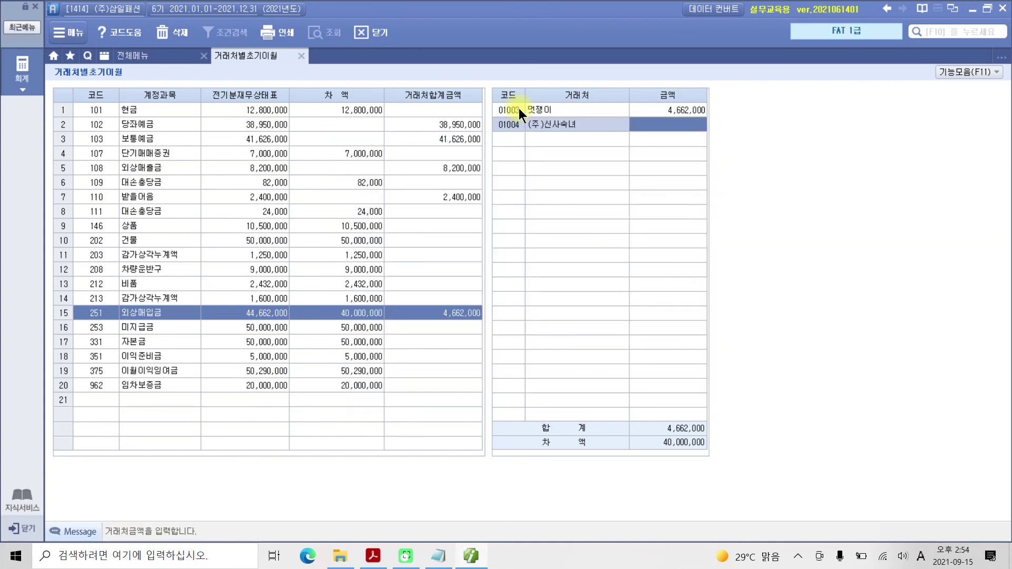
{"action": "type", "text": "40000000"}
{"action": "key", "text": "Return"}
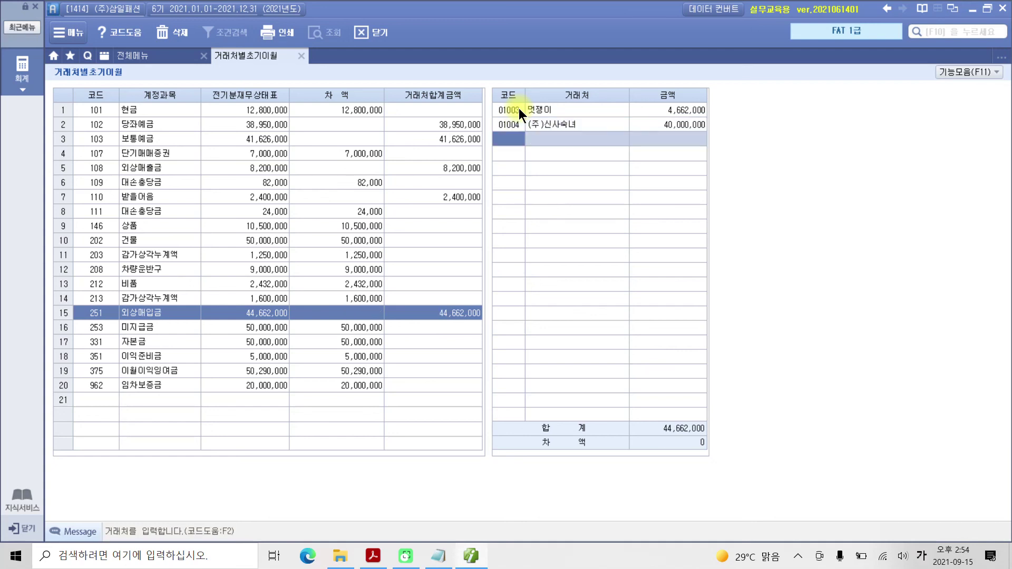
For 미지급금, look up client (주)믿음자동차 and enter its opening balance of 30,000,000
{"action": "left_click", "coordinate": [193, 326]}
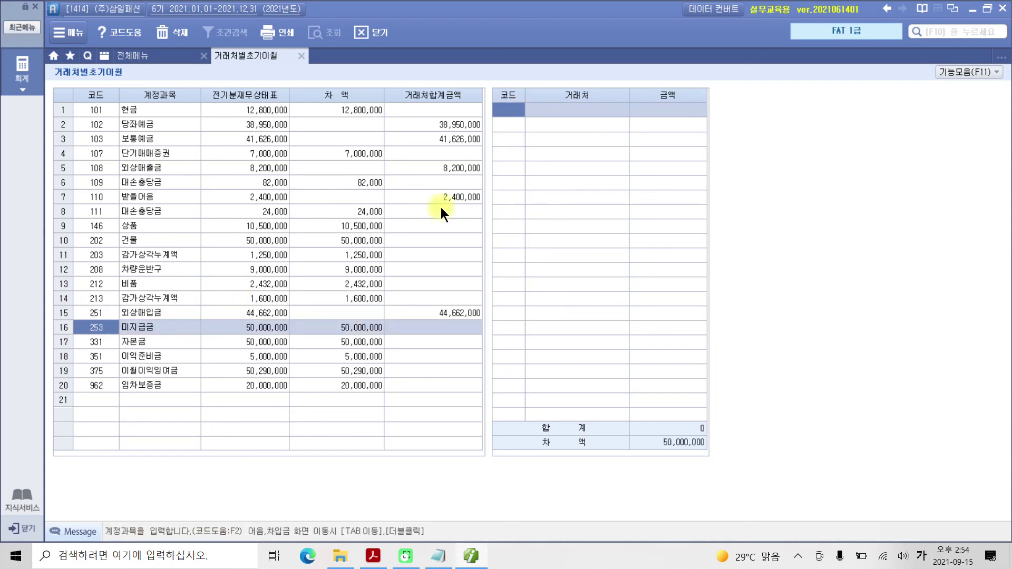
{"action": "left_click", "coordinate": [523, 113]}
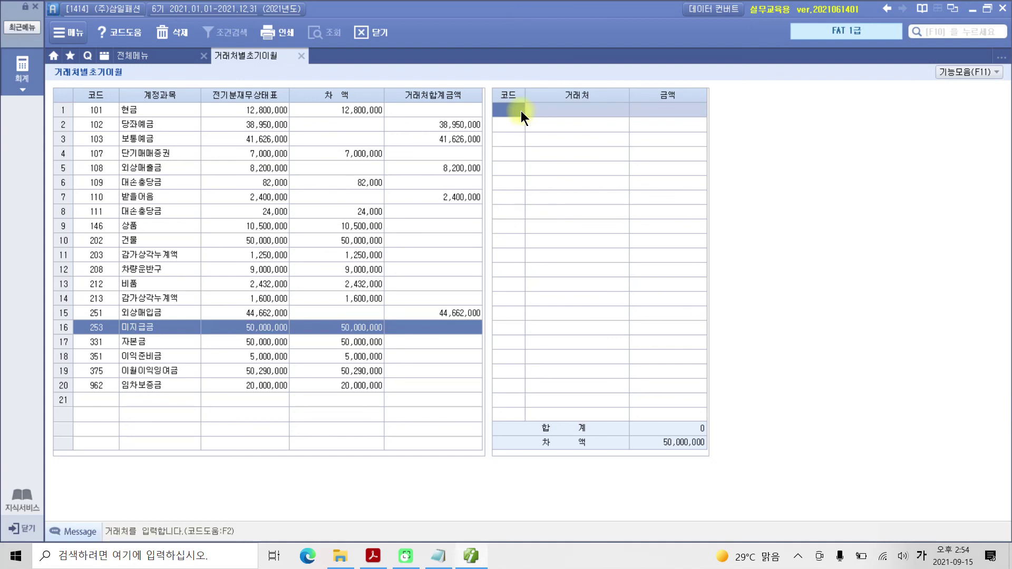
{"action": "type", "text": "봄"}
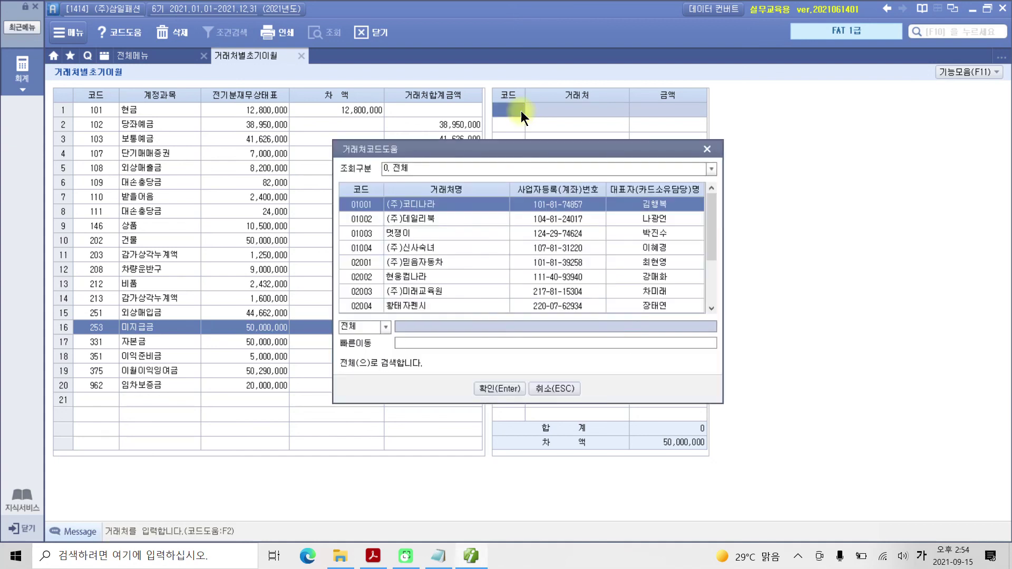
{"action": "type", "text": "믿음"}
{"action": "key", "text": "Return"}
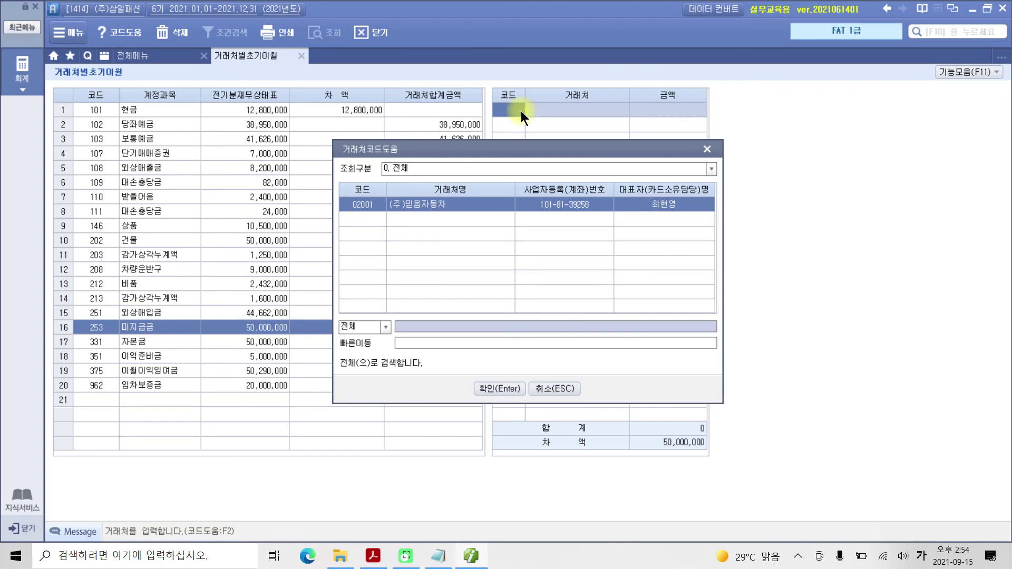
{"action": "key", "text": "Return"}
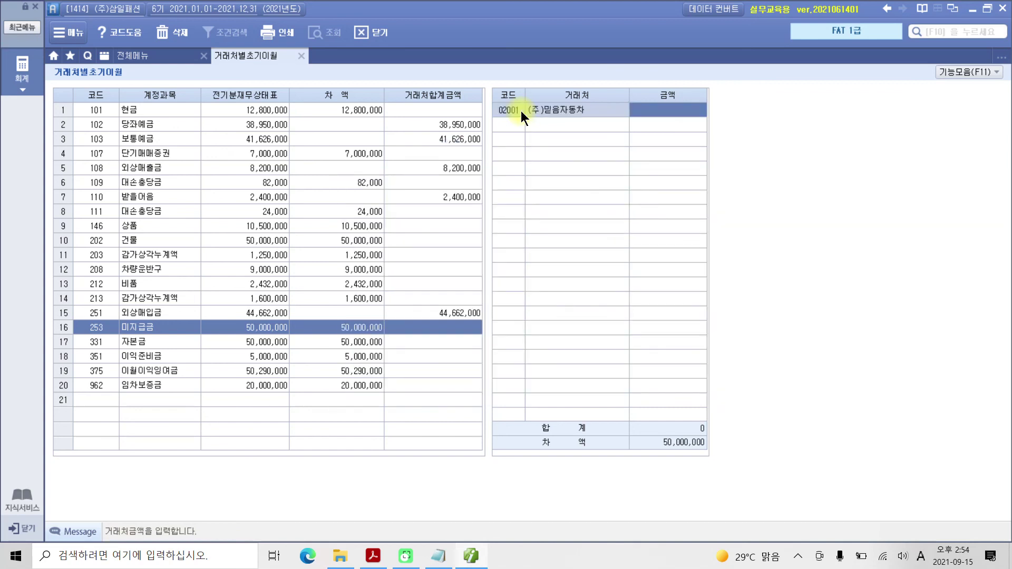
{"action": "type", "text": "30000000"}
{"action": "key", "text": "Return"}
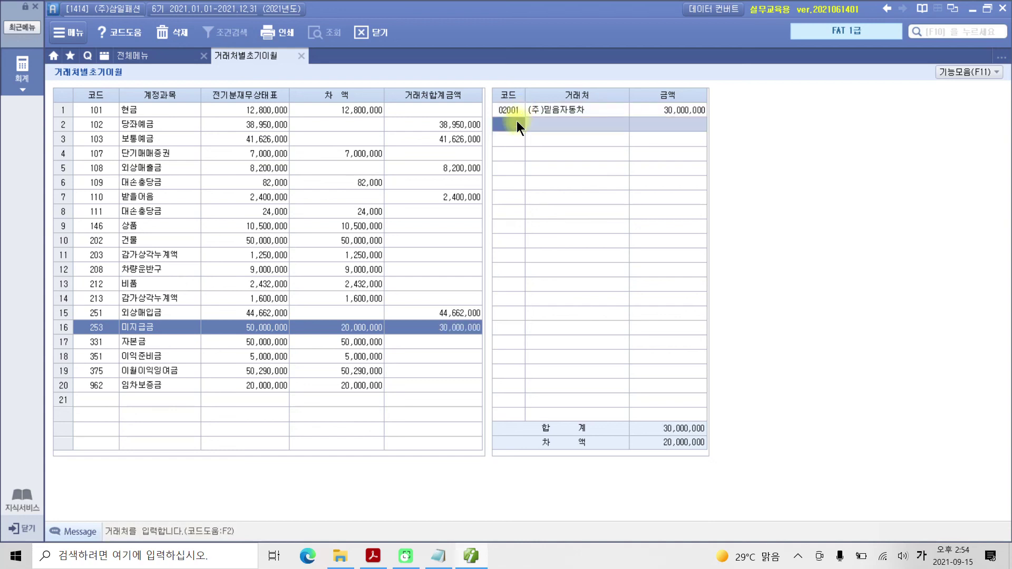
Add client 현웅컴나라 to 미지급금 with an opening balance of 20,000,000
{"action": "key", "text": "F2"}
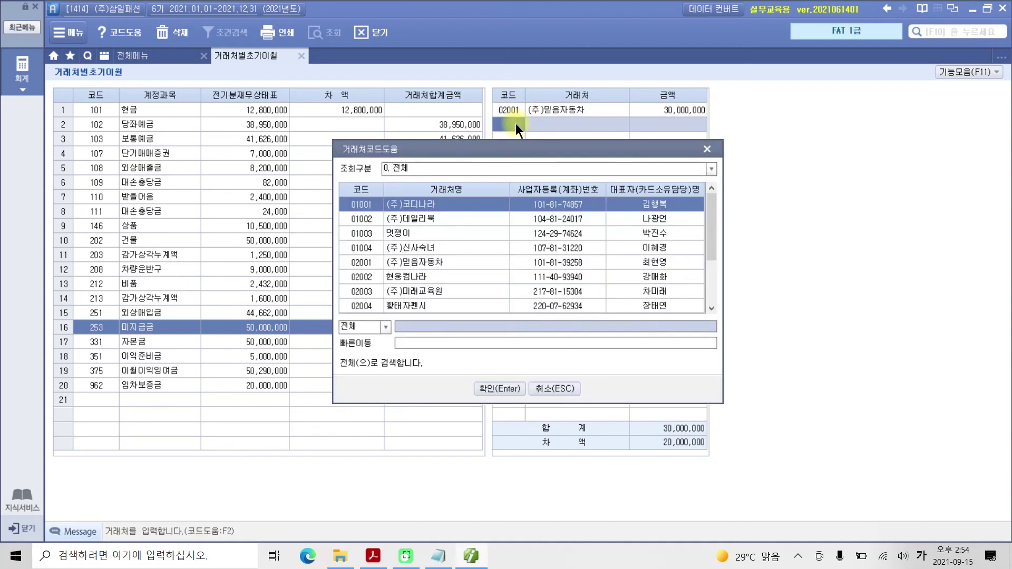
{"action": "type", "text": "현웅"}
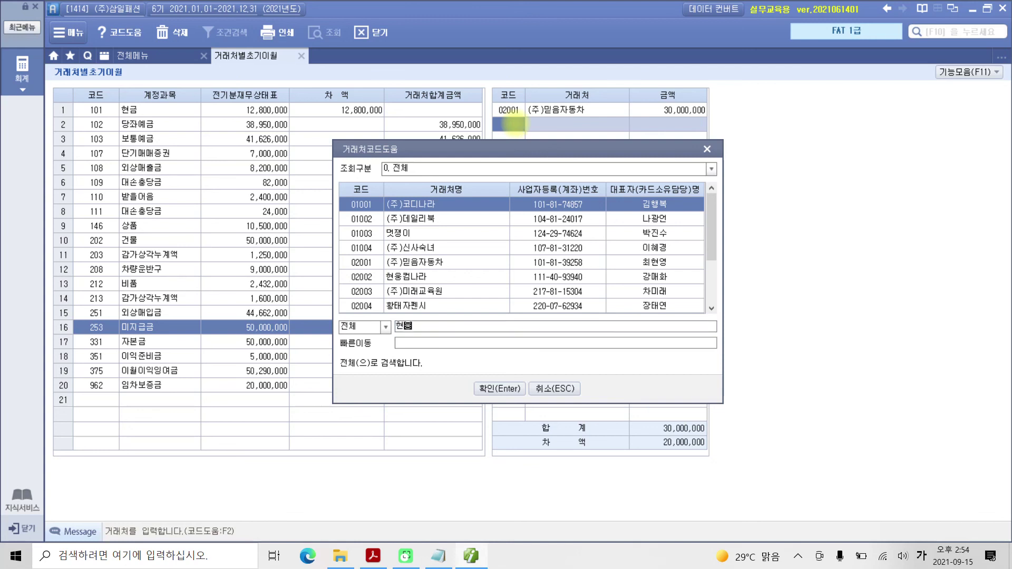
{"action": "key", "text": "Return"}
{"action": "key", "text": "Return"}
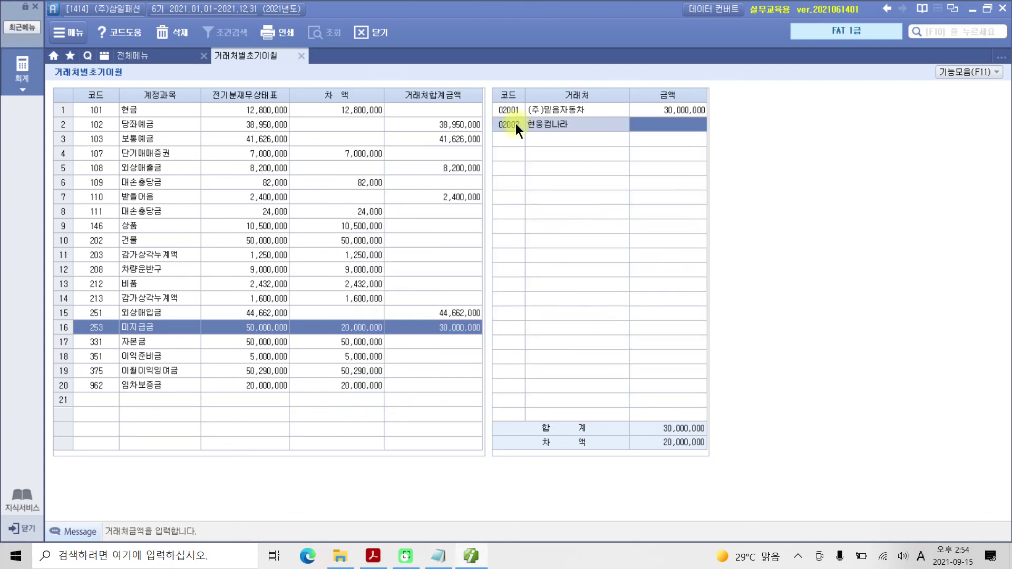
{"action": "type", "text": "20000000"}
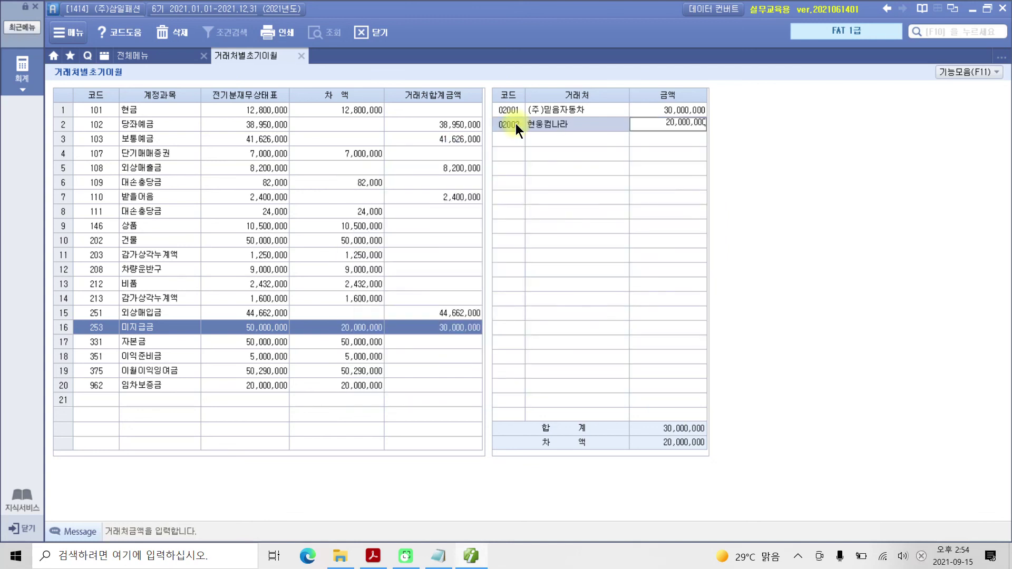
{"action": "key", "text": "Return"}
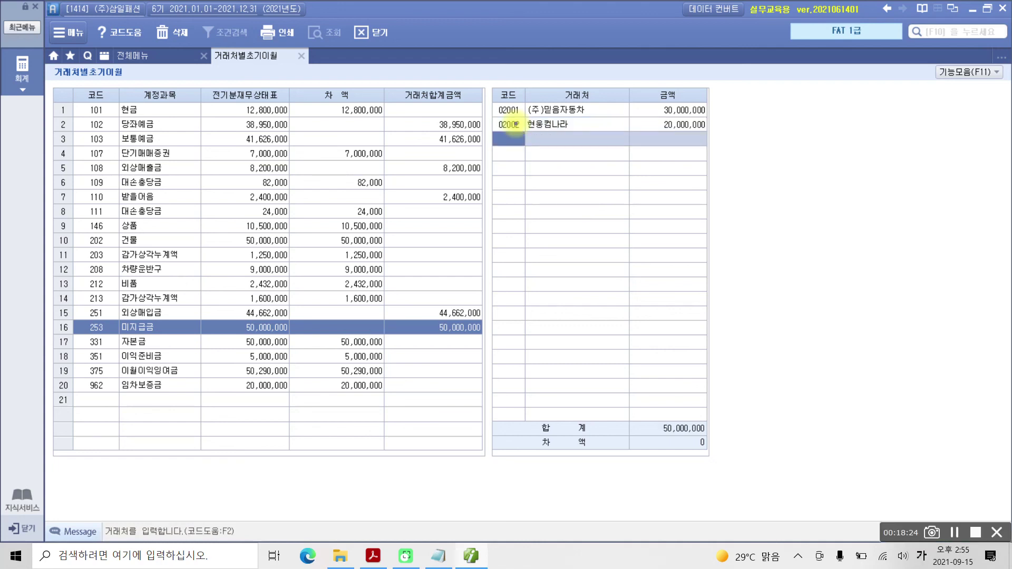
Close the 거래처별초기이월 form and select its entry under 기초정보관리 in 전체메뉴
{"action": "mouse_move", "coordinate": [715, 464]}
{"action": "left_mouse_down"}
{"action": "mouse_move", "coordinate": [725, 443]}
{"action": "mouse_move", "coordinate": [718, 463]}
{"action": "left_mouse_up"}
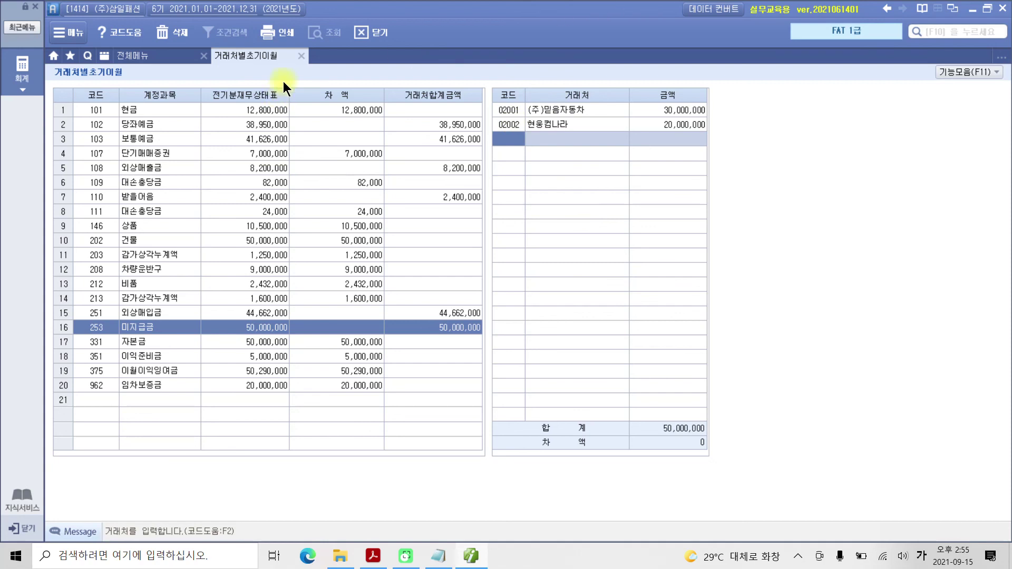
{"action": "left_click", "coordinate": [301, 55]}
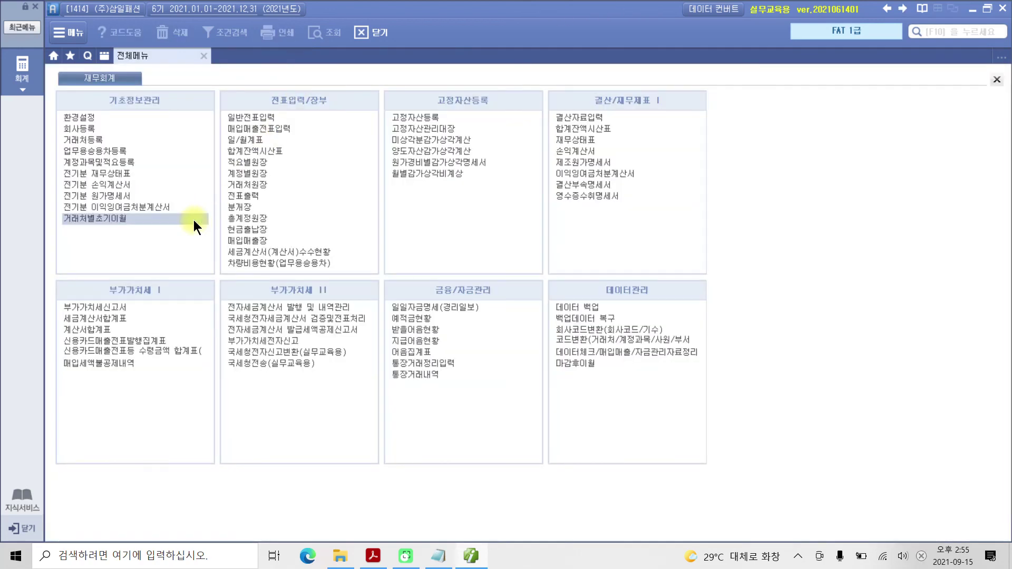
{"action": "left_click", "coordinate": [194, 220]}
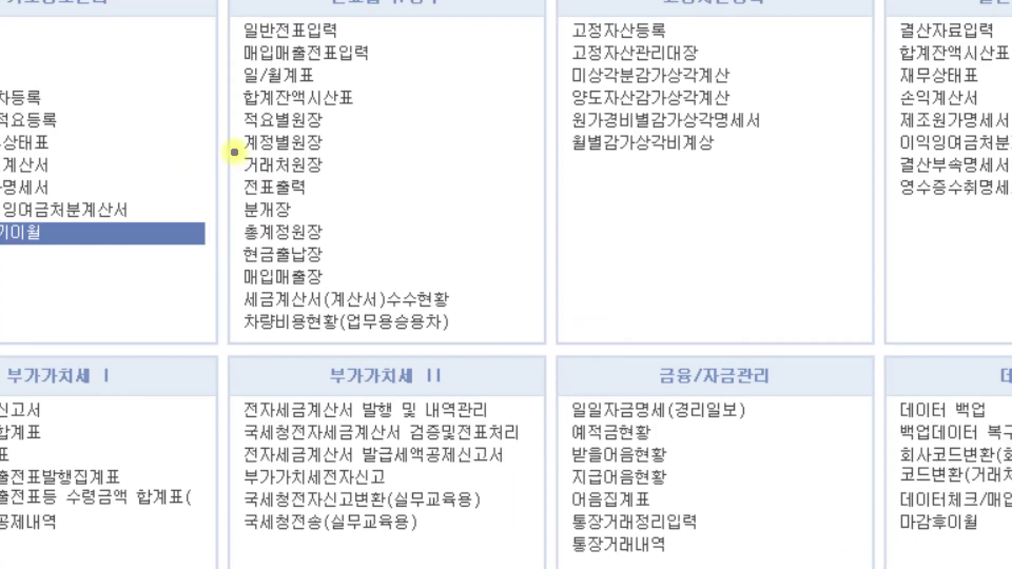
Box 거래처원장 in blue, mark it, and draw an arrow to it from 거래처별초기이월
{"action": "left_click_drag", "start_coordinate": [222, 177], "coordinate": [276, 189]}
{"action": "left_click_drag", "start_coordinate": [344, 172], "coordinate": [372, 168]}
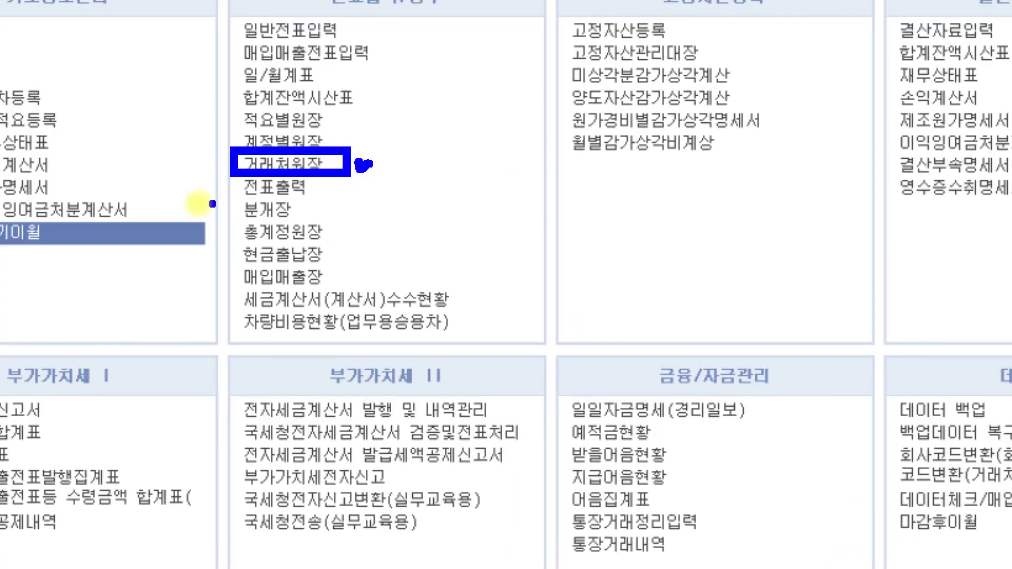
{"action": "left_click_drag", "start_coordinate": [165, 230], "coordinate": [232, 182]}
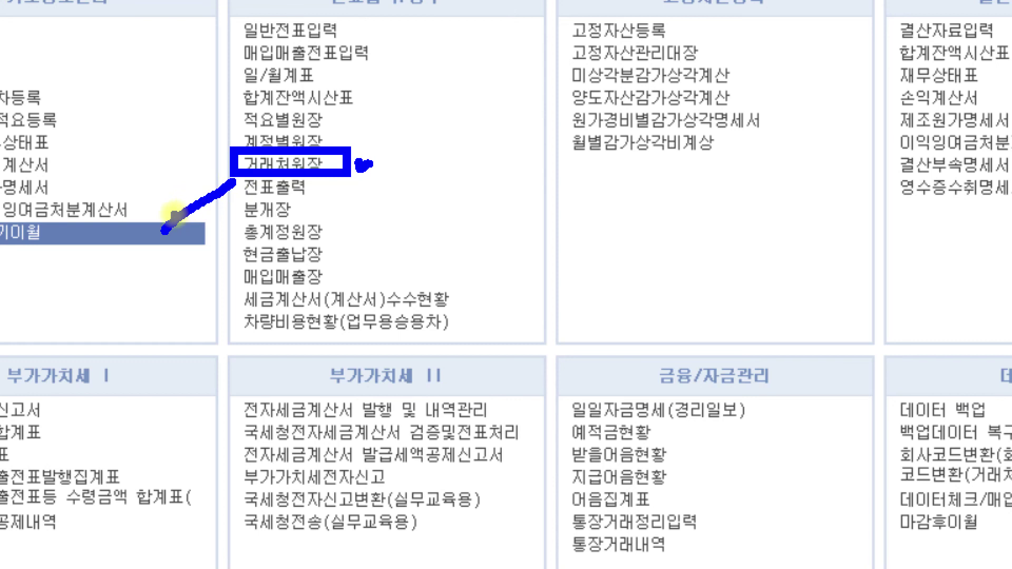
{"action": "left_click_drag", "start_coordinate": [216, 181], "coordinate": [232, 198]}
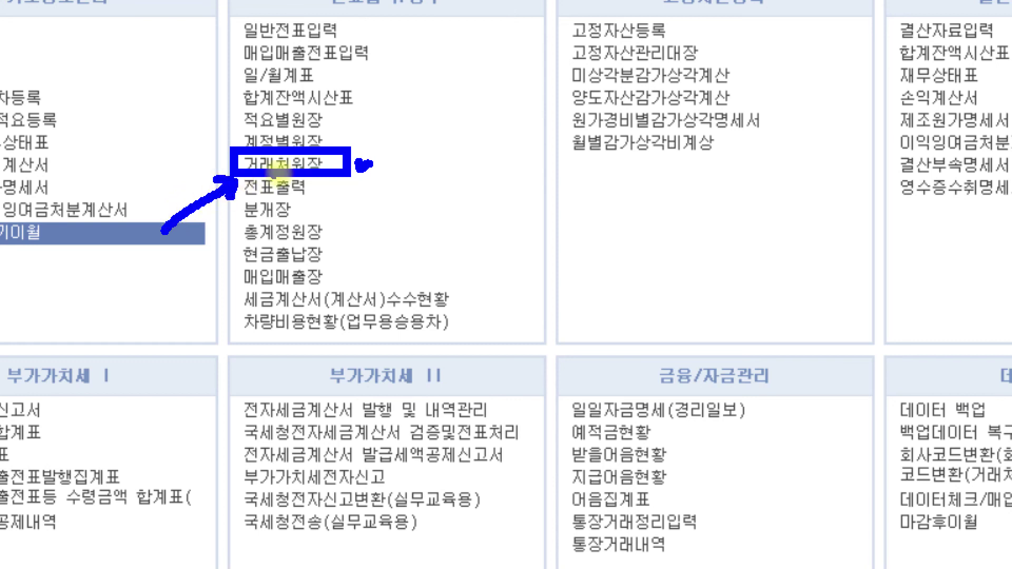